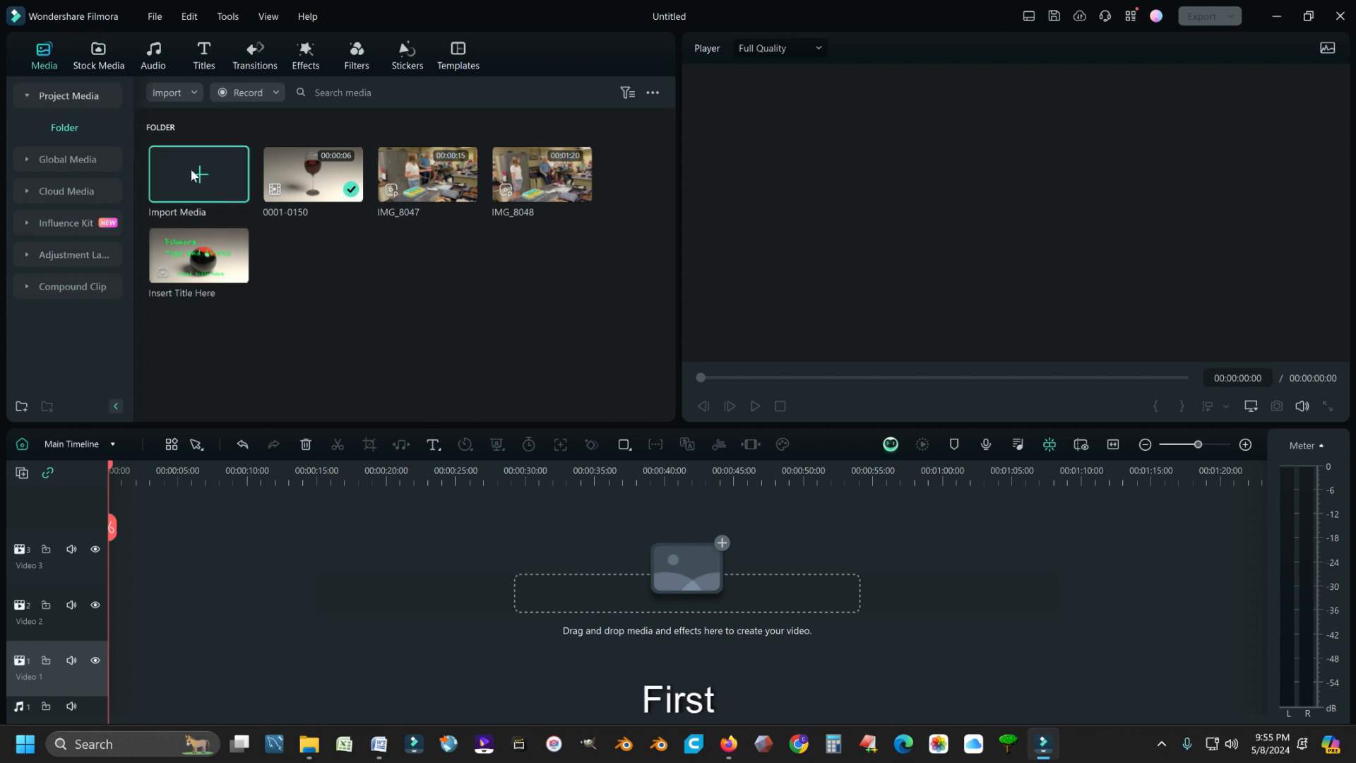
# - Place the downloaded stock clip of the baby at the start of the Video 1 track
pyautogui.click(100, 55)
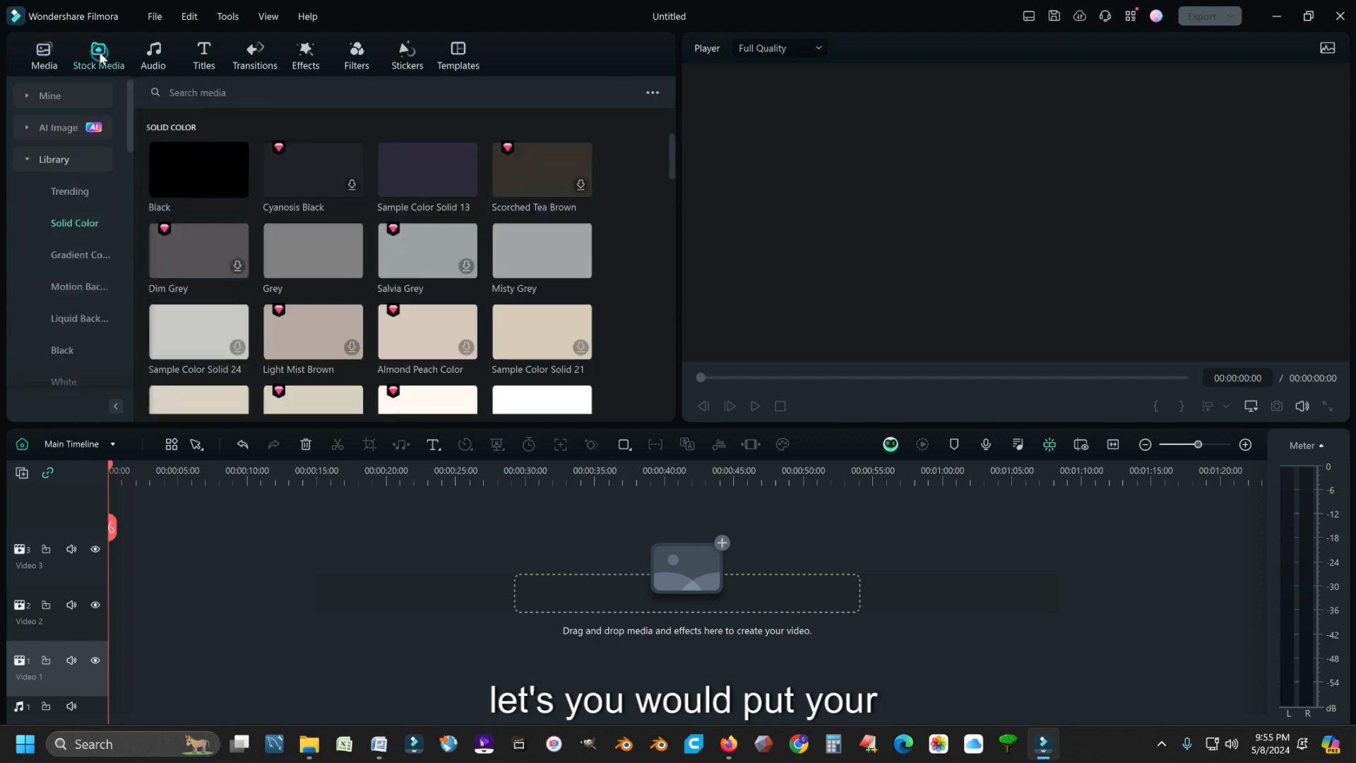
pyautogui.click(46, 103)
pyautogui.click(62, 160)
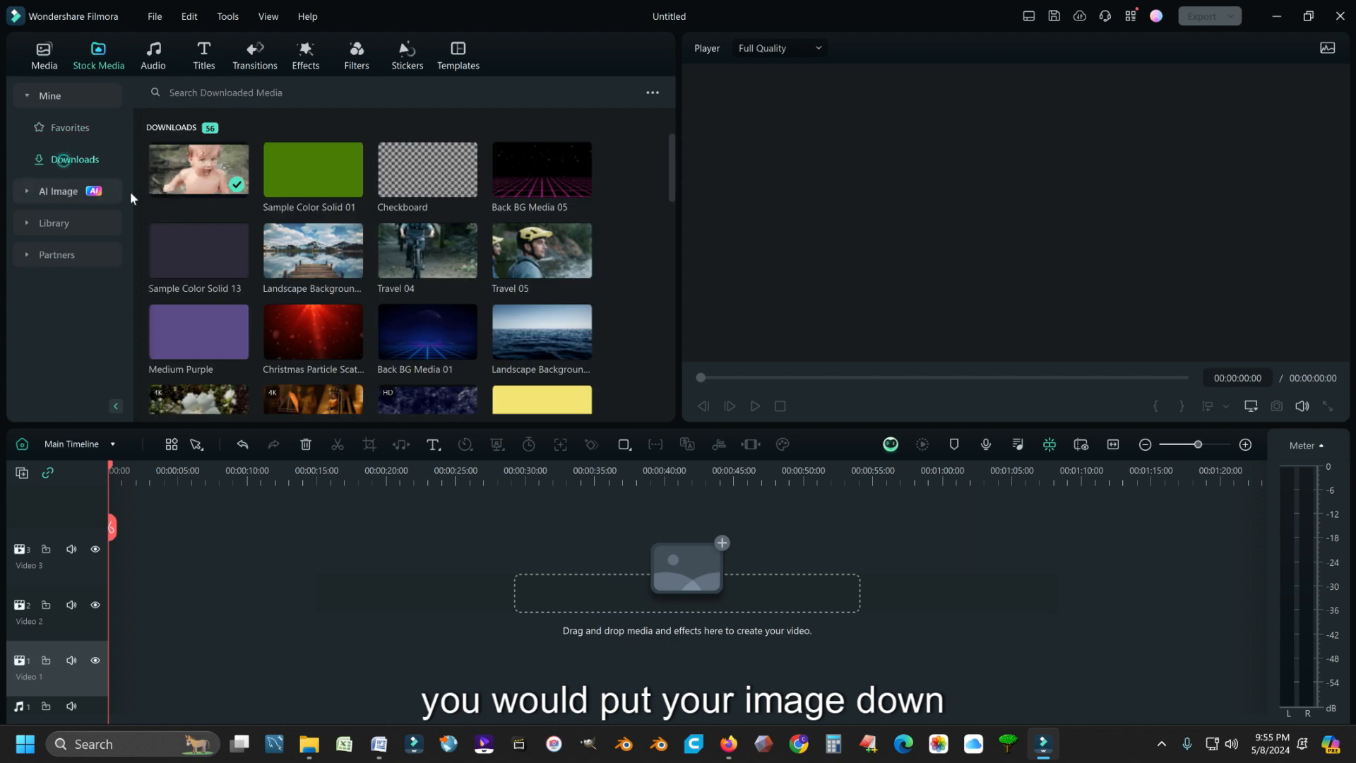
pyautogui.moveTo(197, 173); pyautogui.dragTo(157, 666)
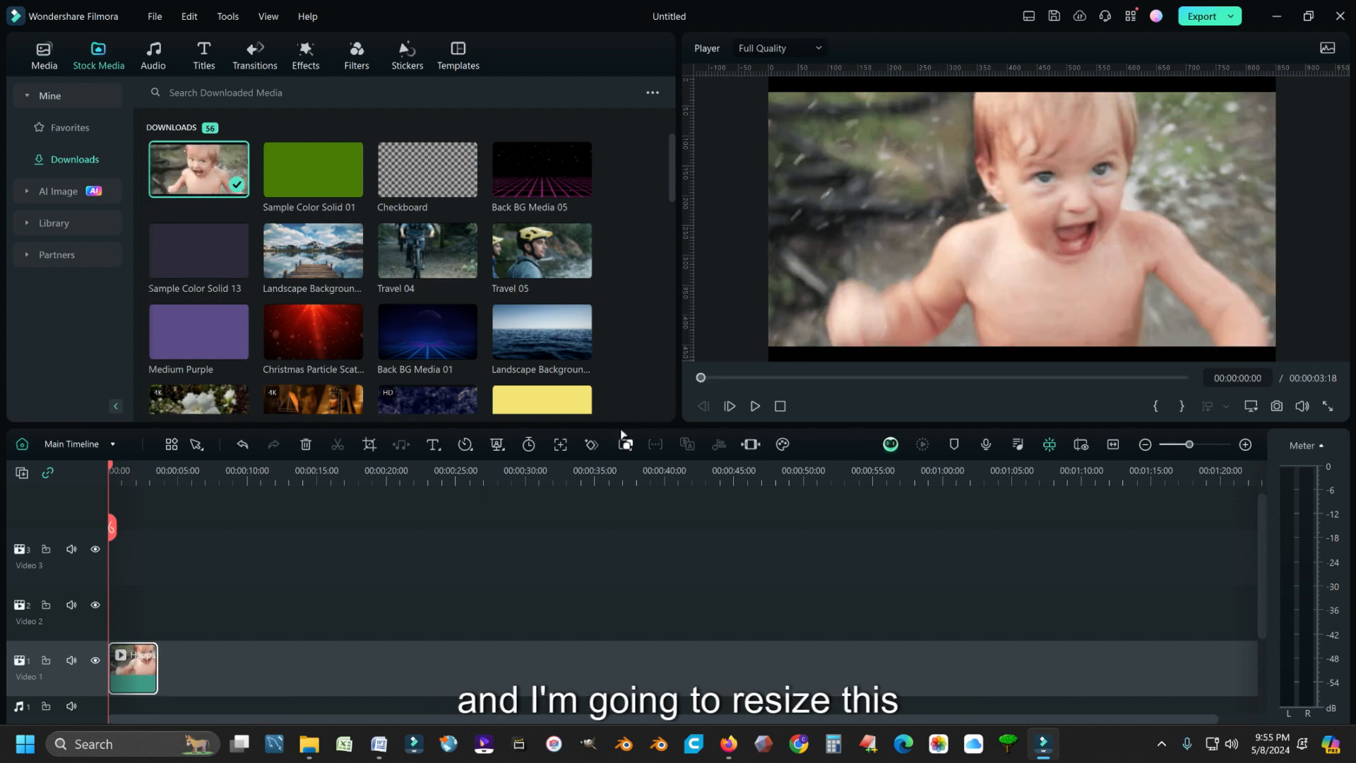
# - Scale the baby clip down to 30.30% and position it in the frame's lower-right corner at X 296, Y -174
pyautogui.doubleClick(142, 673)
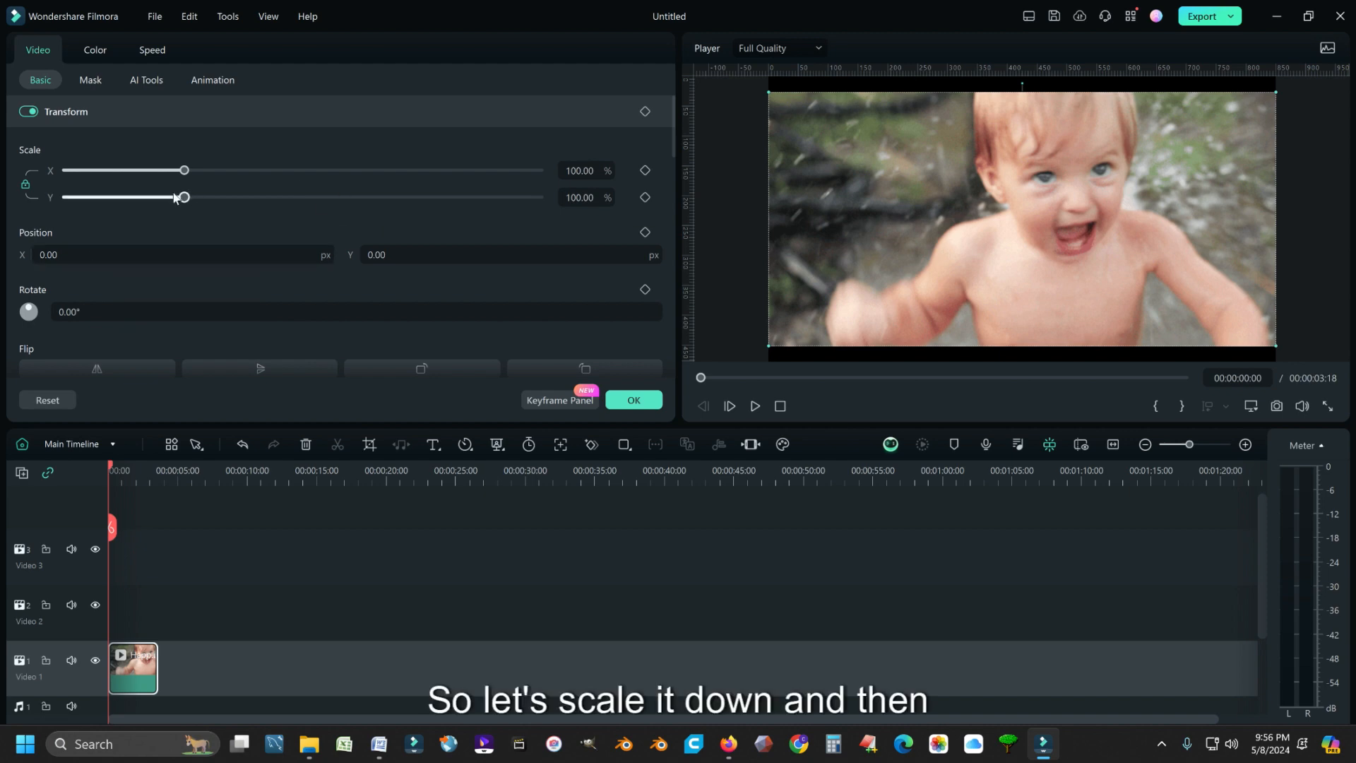
pyautogui.moveTo(183, 197); pyautogui.dragTo(106, 197)
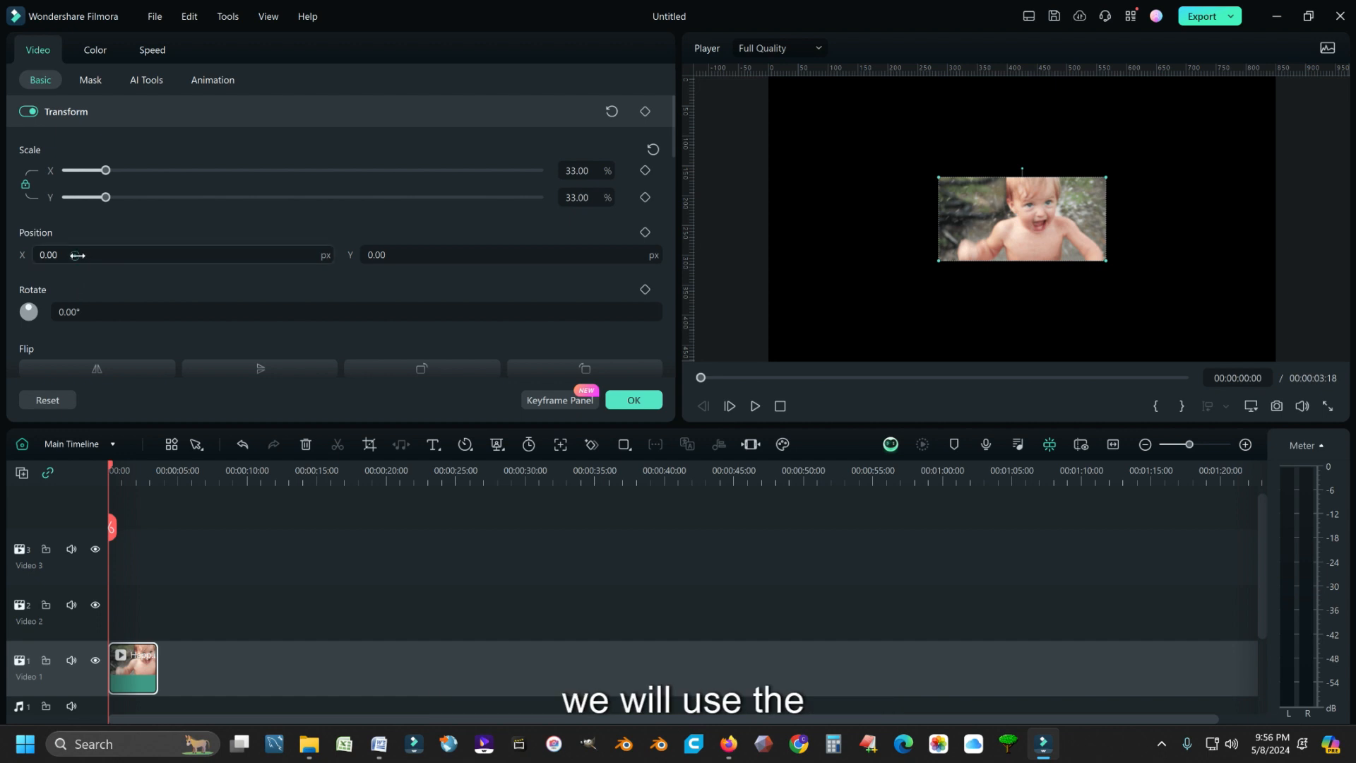
pyautogui.moveTo(78, 255); pyautogui.dragTo(177, 255)
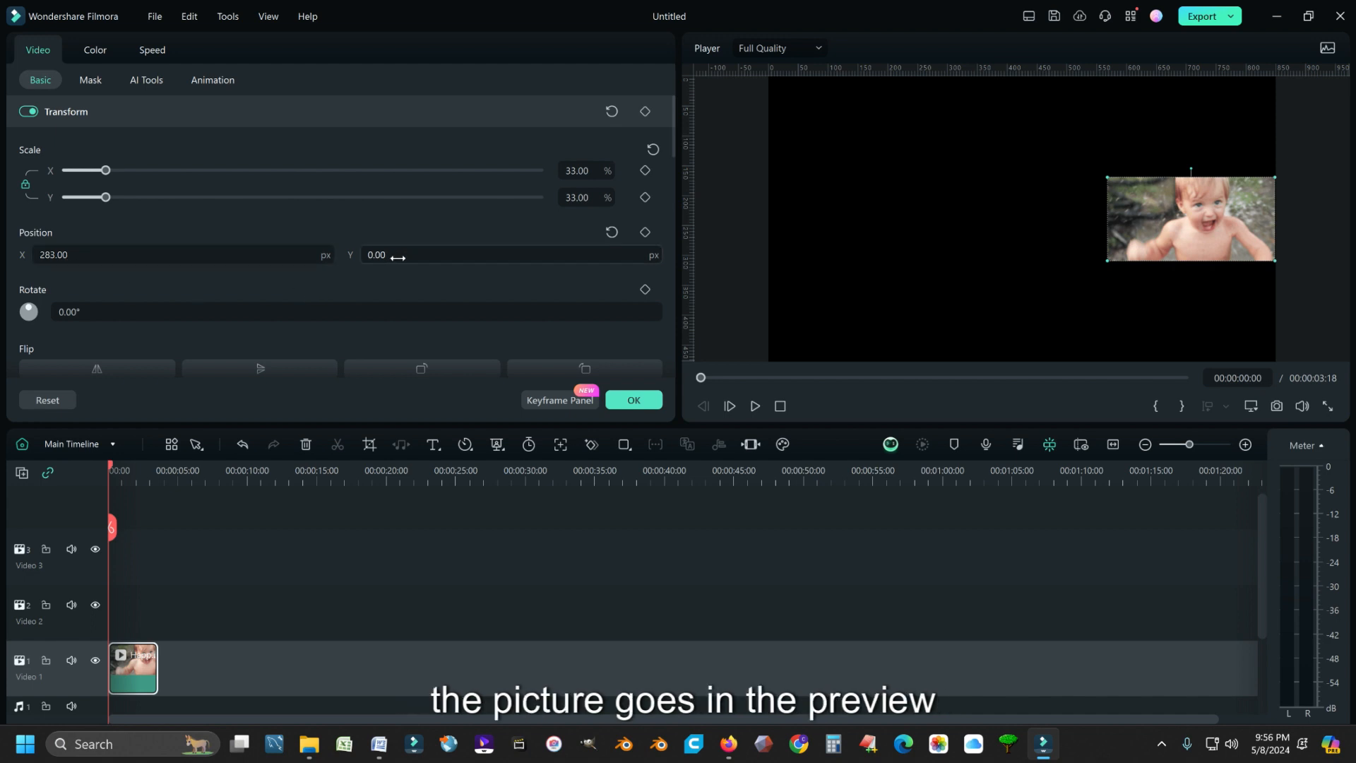
pyautogui.moveTo(398, 258); pyautogui.dragTo(376, 255)
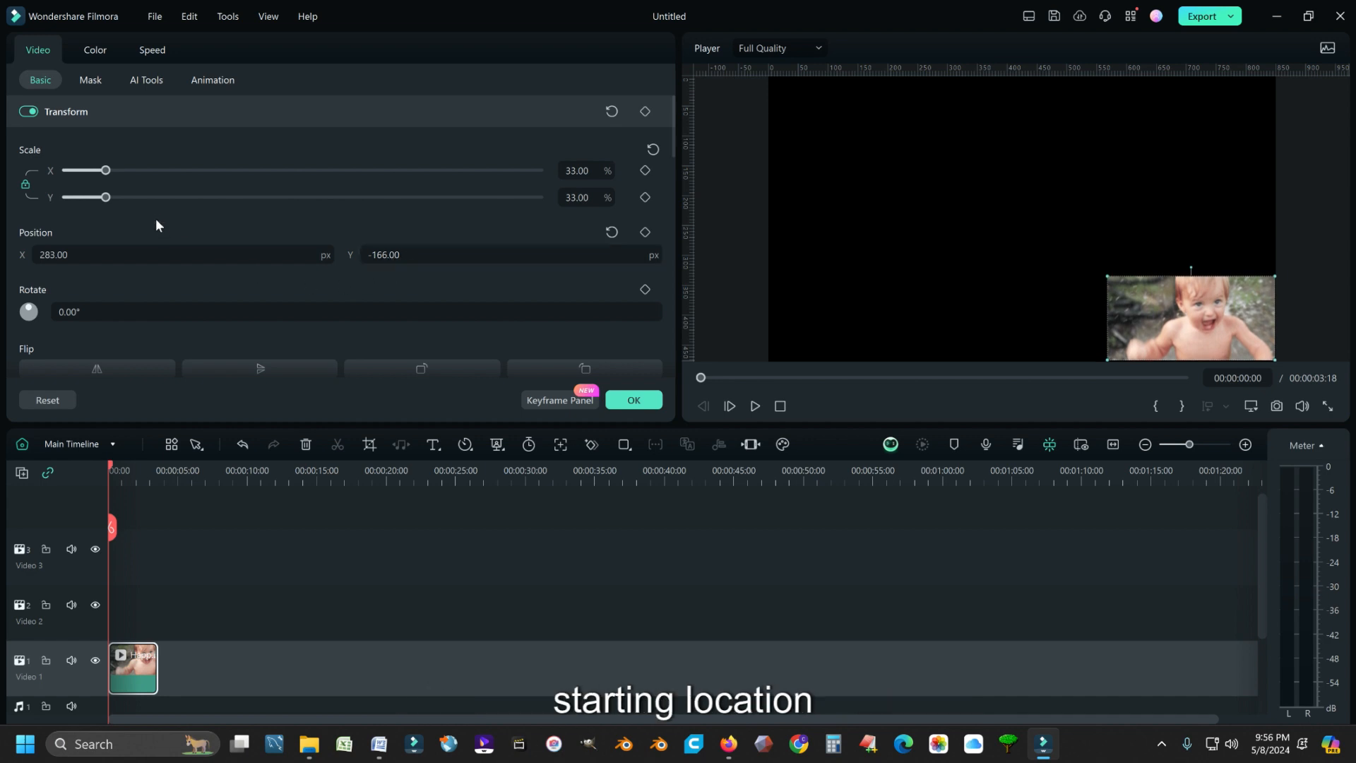
pyautogui.moveTo(106, 171); pyautogui.dragTo(106, 181)
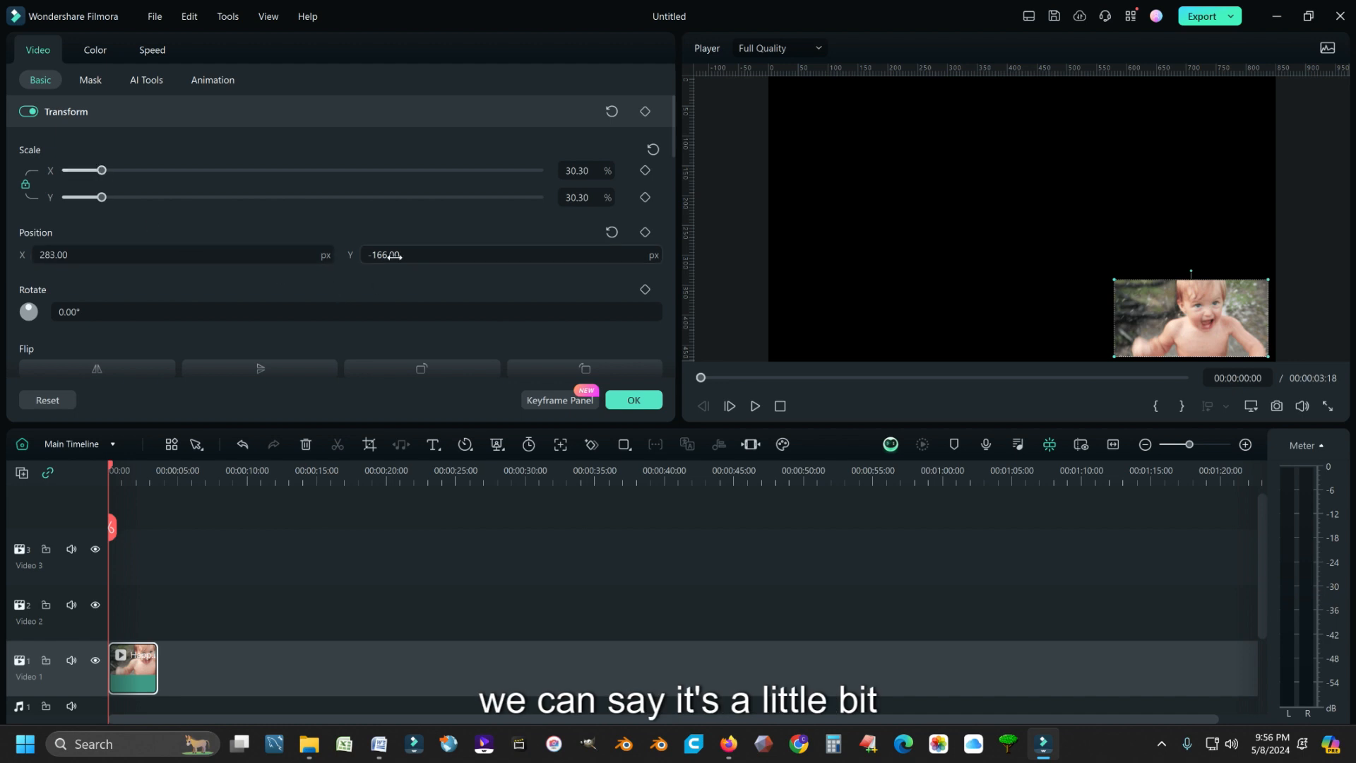
pyautogui.moveTo(396, 256); pyautogui.dragTo(396, 256)
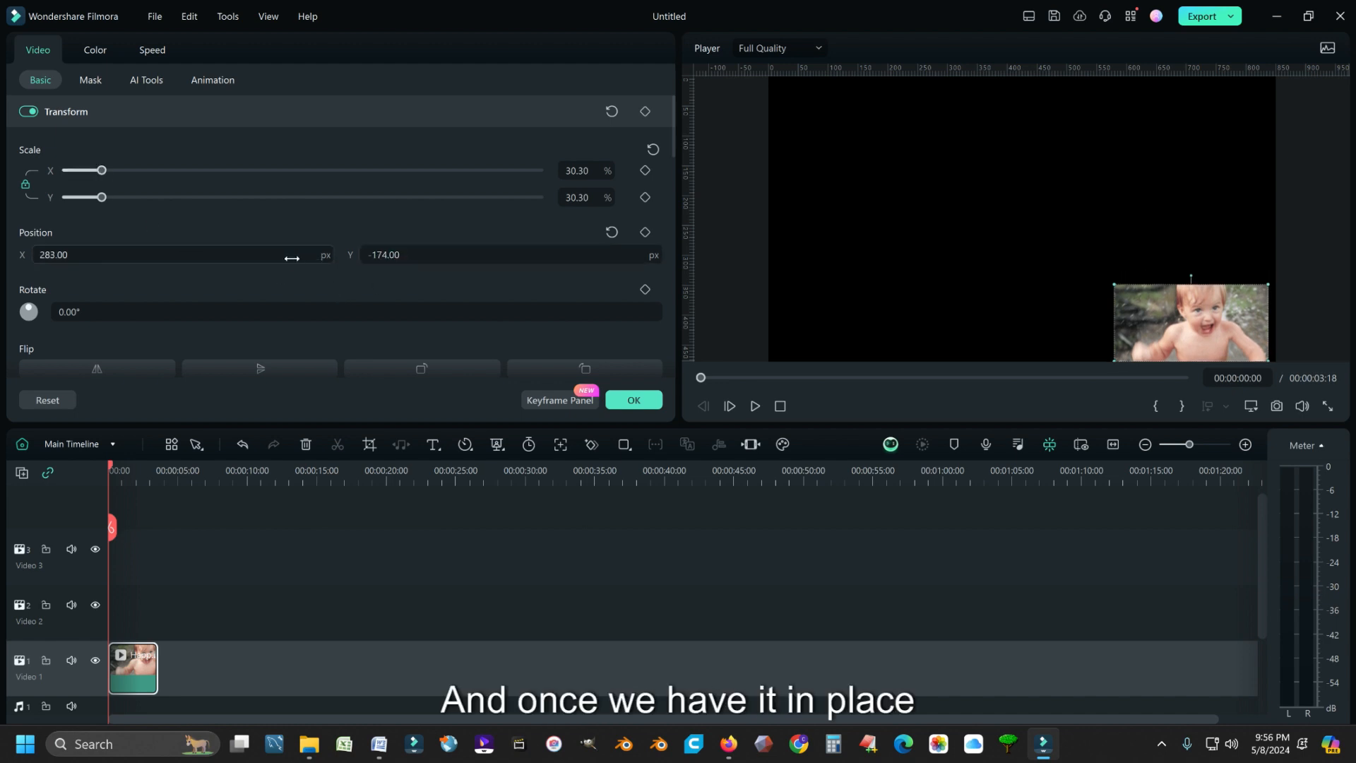
pyautogui.moveTo(290, 257); pyautogui.dragTo(284, 256)
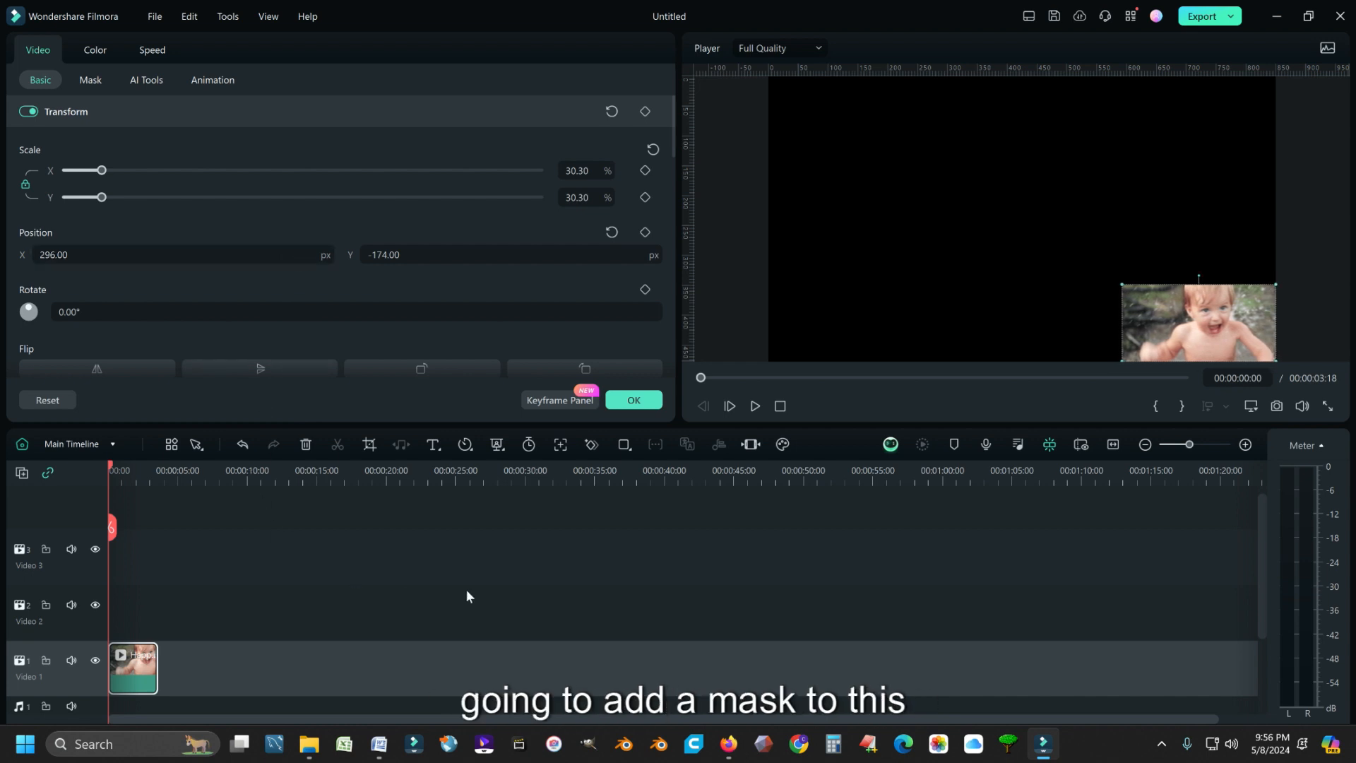
pyautogui.click(636, 401)
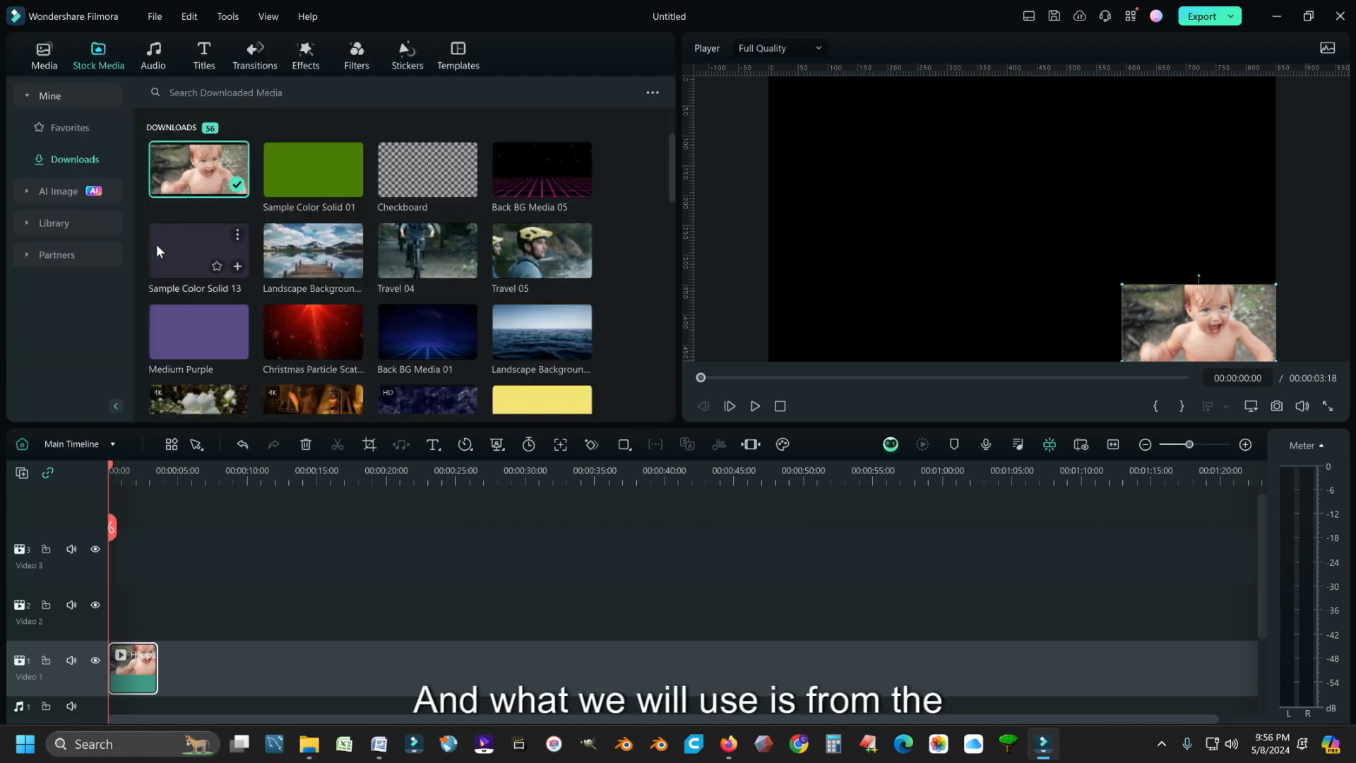
# - Add the Black solid color from the stock library to the Video 2 track, directly above the baby clip
pyautogui.click(27, 222)
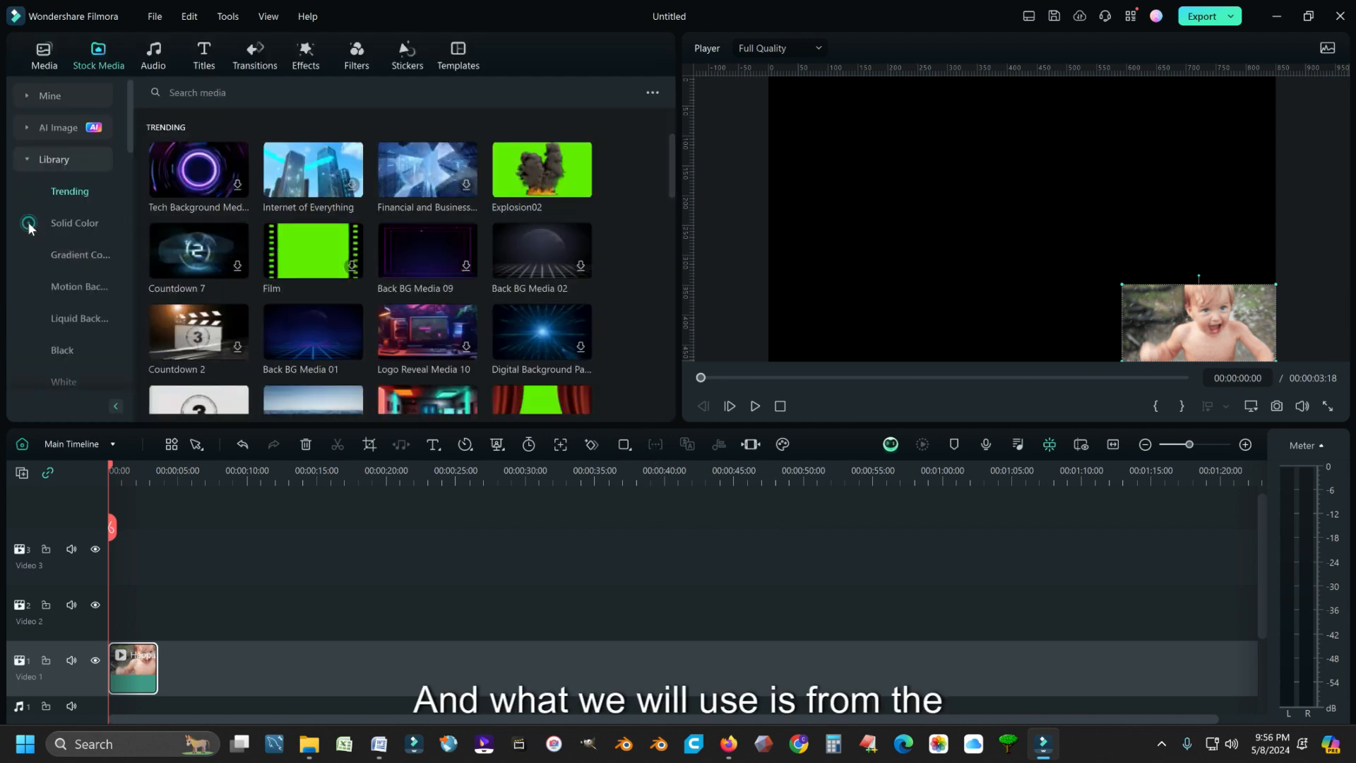
pyautogui.click(59, 223)
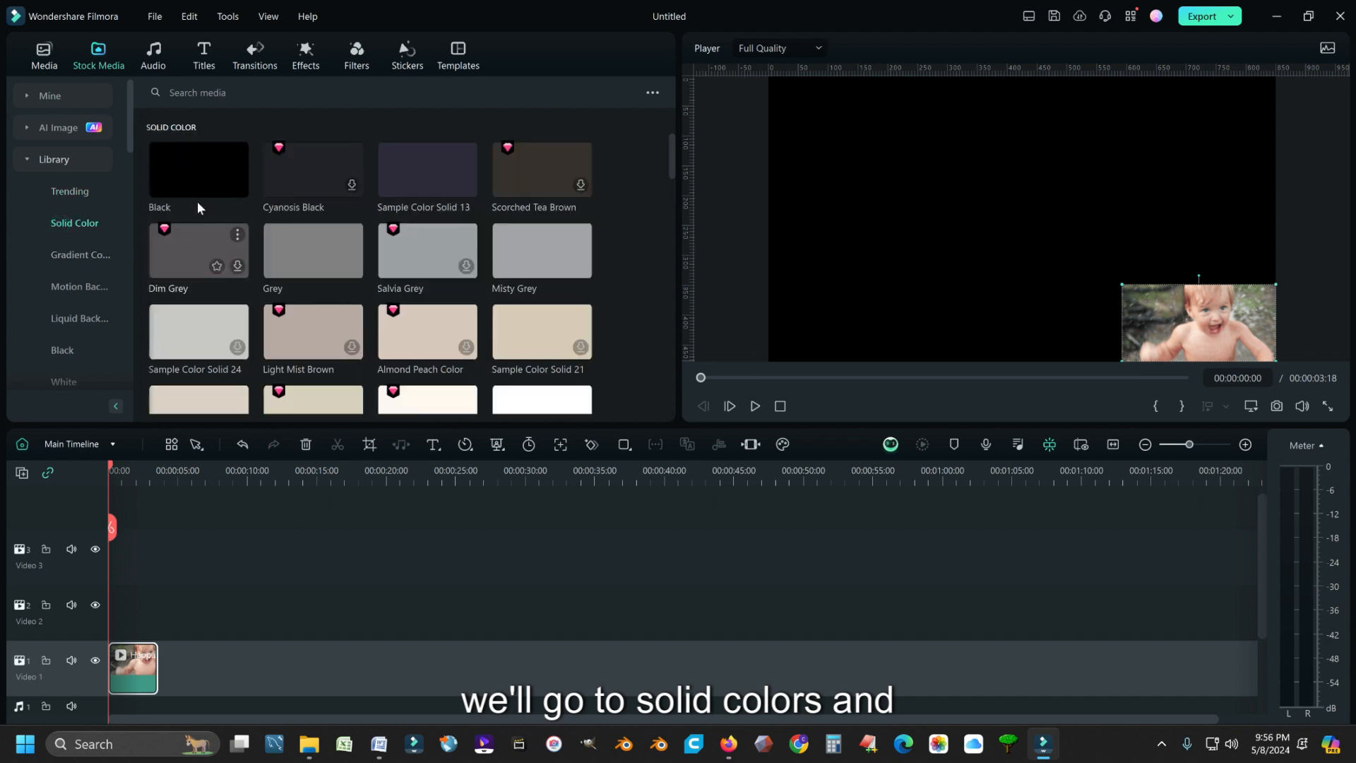
pyautogui.moveTo(196, 173); pyautogui.dragTo(157, 620)
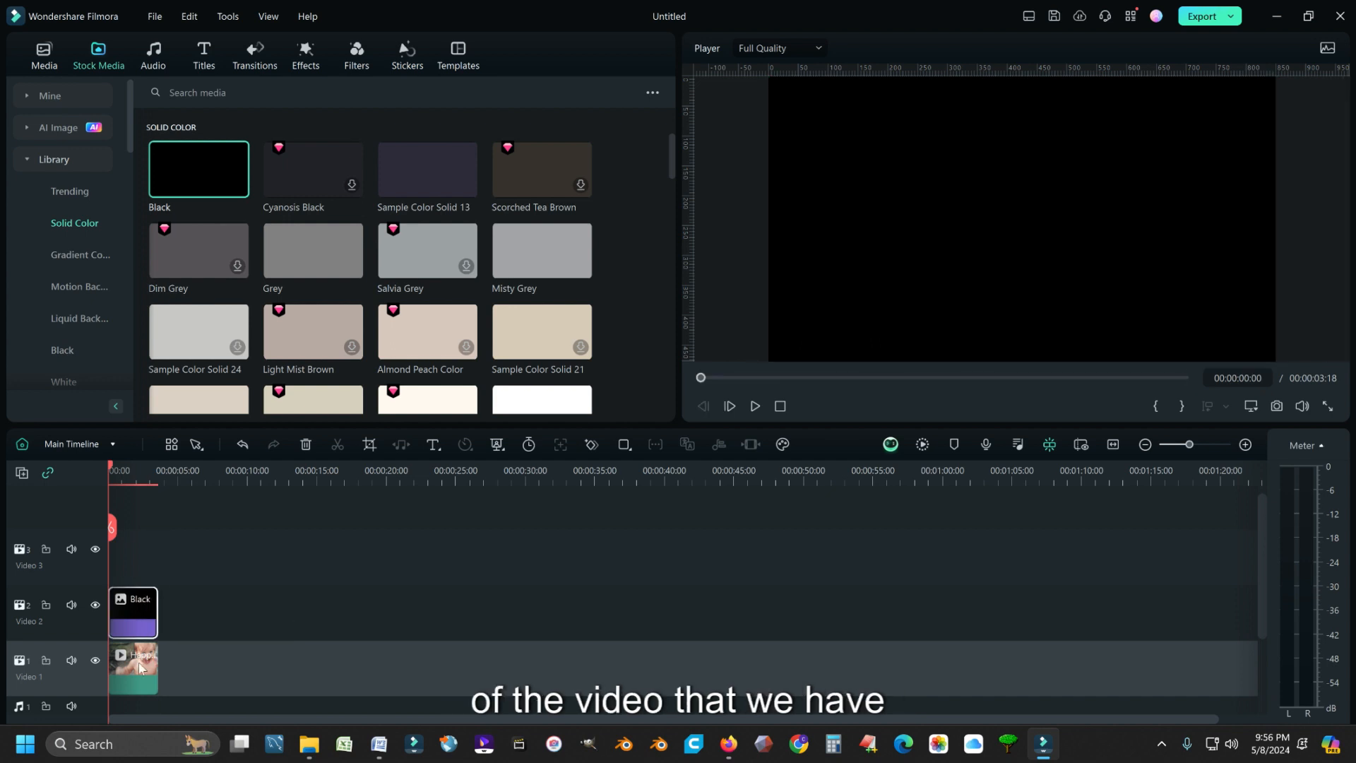
# - Apply an ellipse mask to the Black clip on the Video 2 track
pyautogui.doubleClick(140, 620)
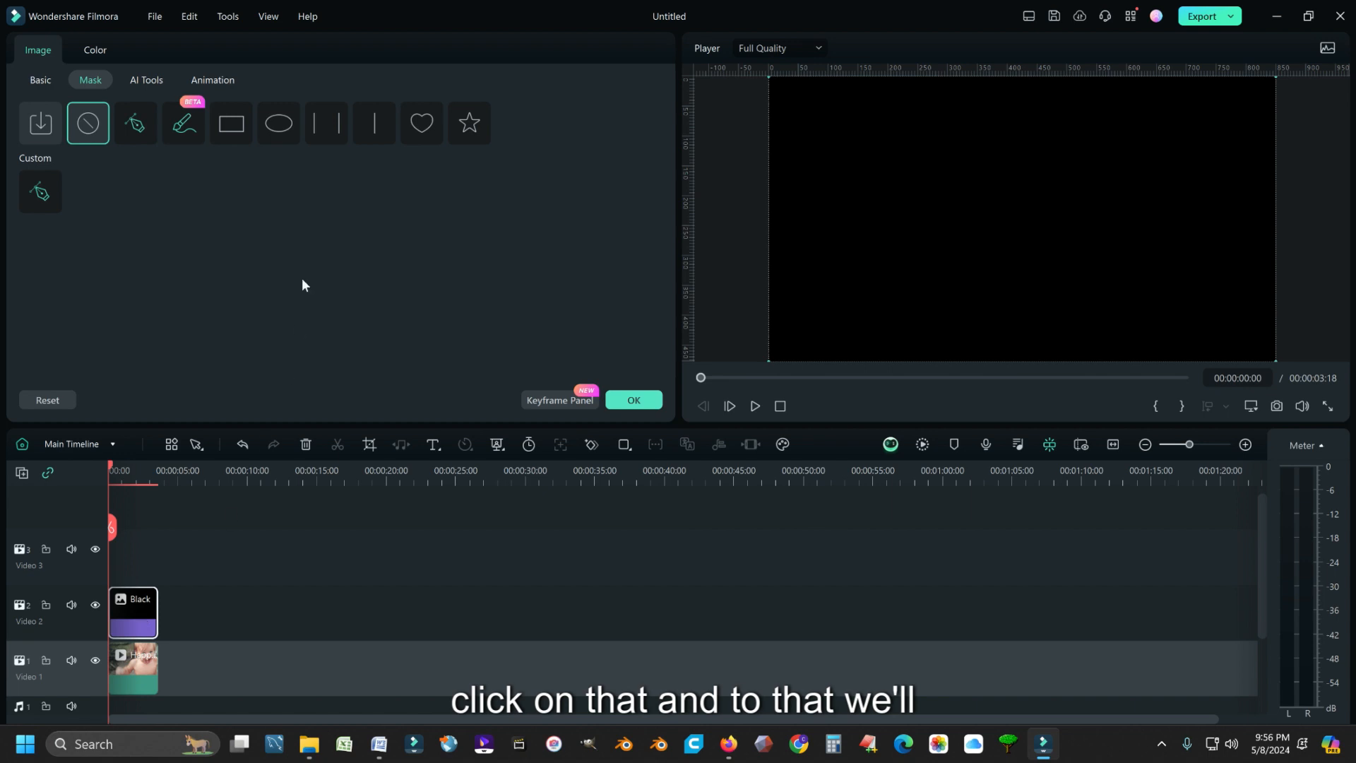
pyautogui.click(279, 126)
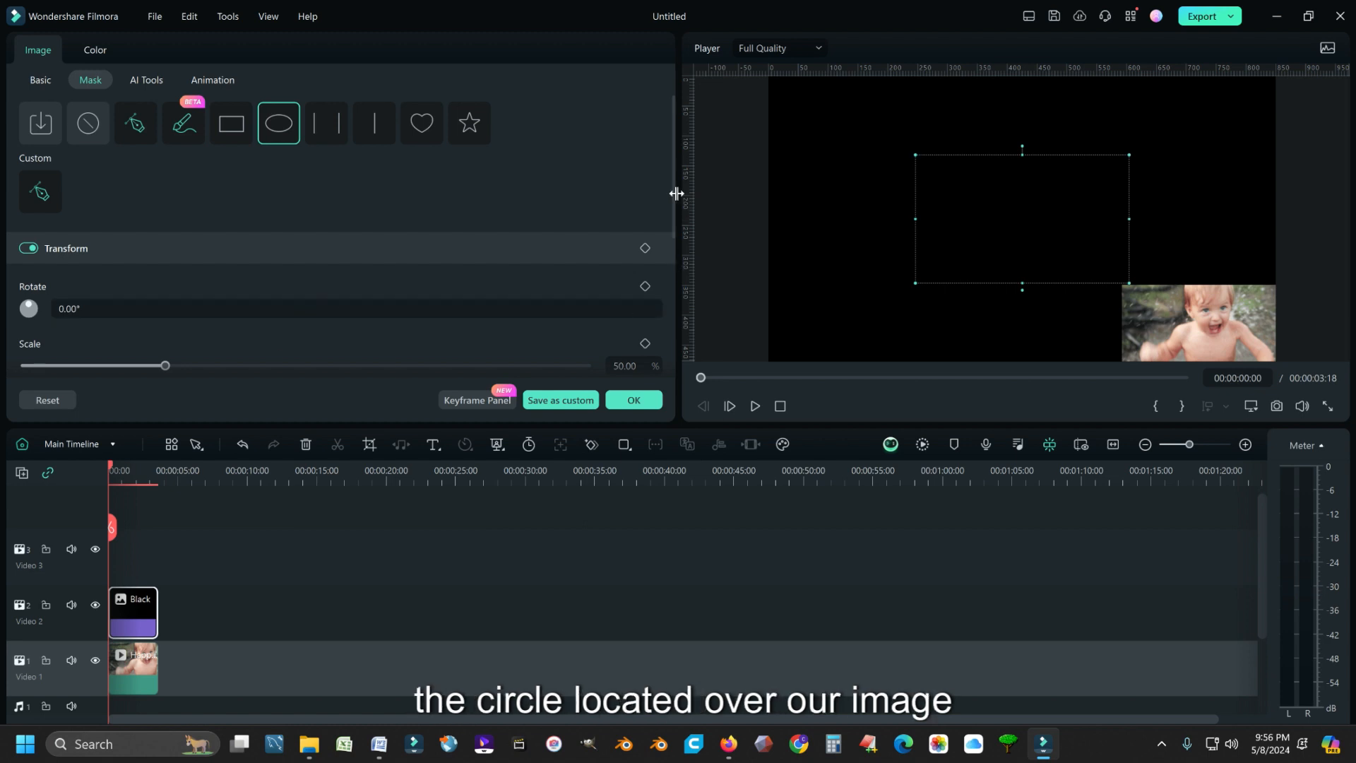
pyautogui.moveTo(672, 186); pyautogui.dragTo(667, 282)
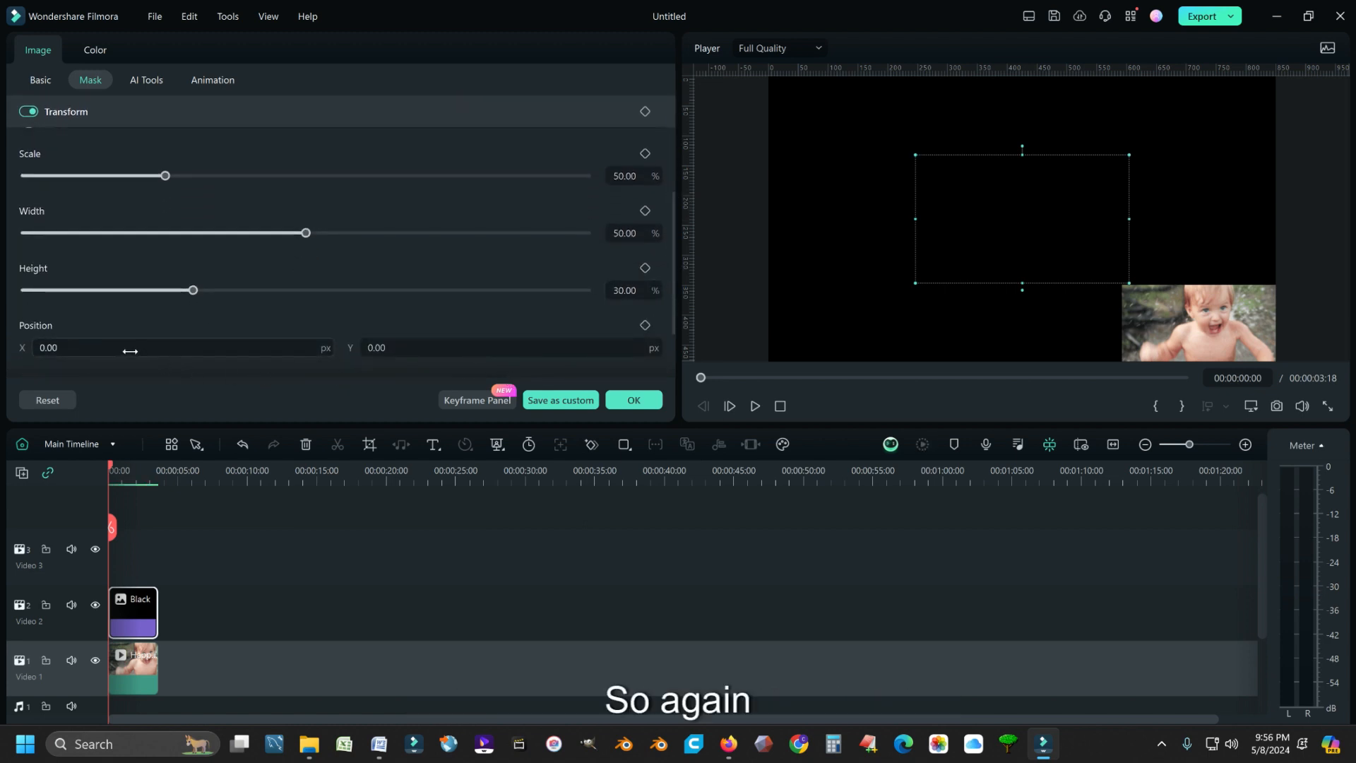
pyautogui.moveTo(672, 226); pyautogui.dragTo(672, 229)
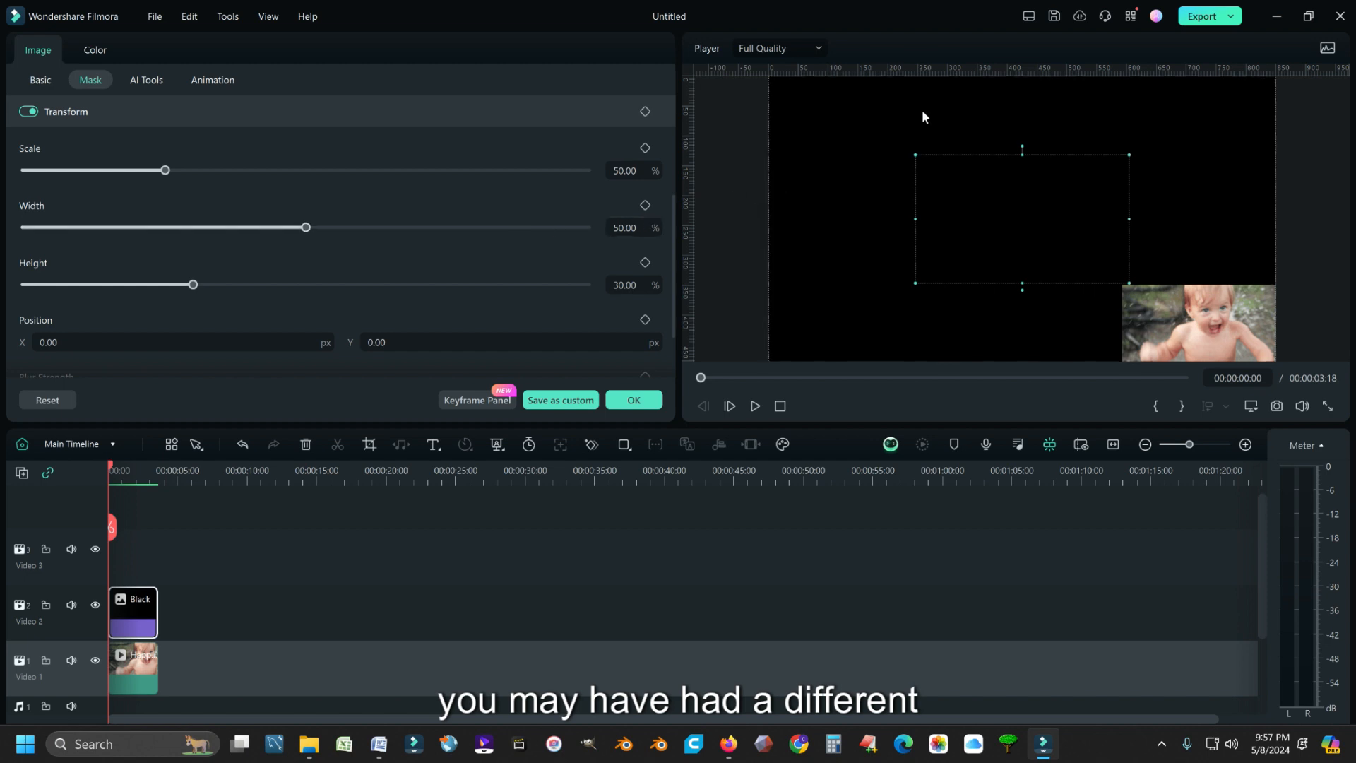
# - Switch the workspace to the Default layout and return it to the Classic layout
pyautogui.click(1028, 17)
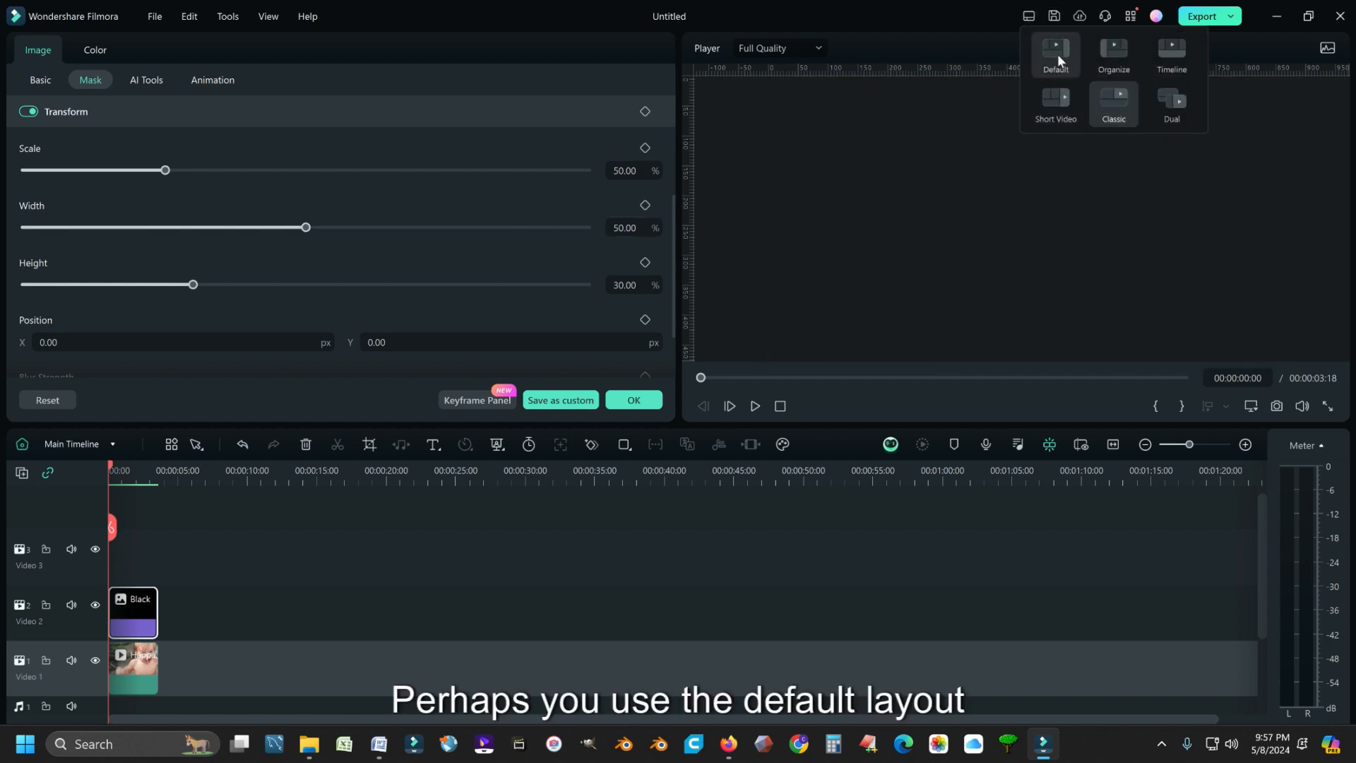
pyautogui.click(1058, 54)
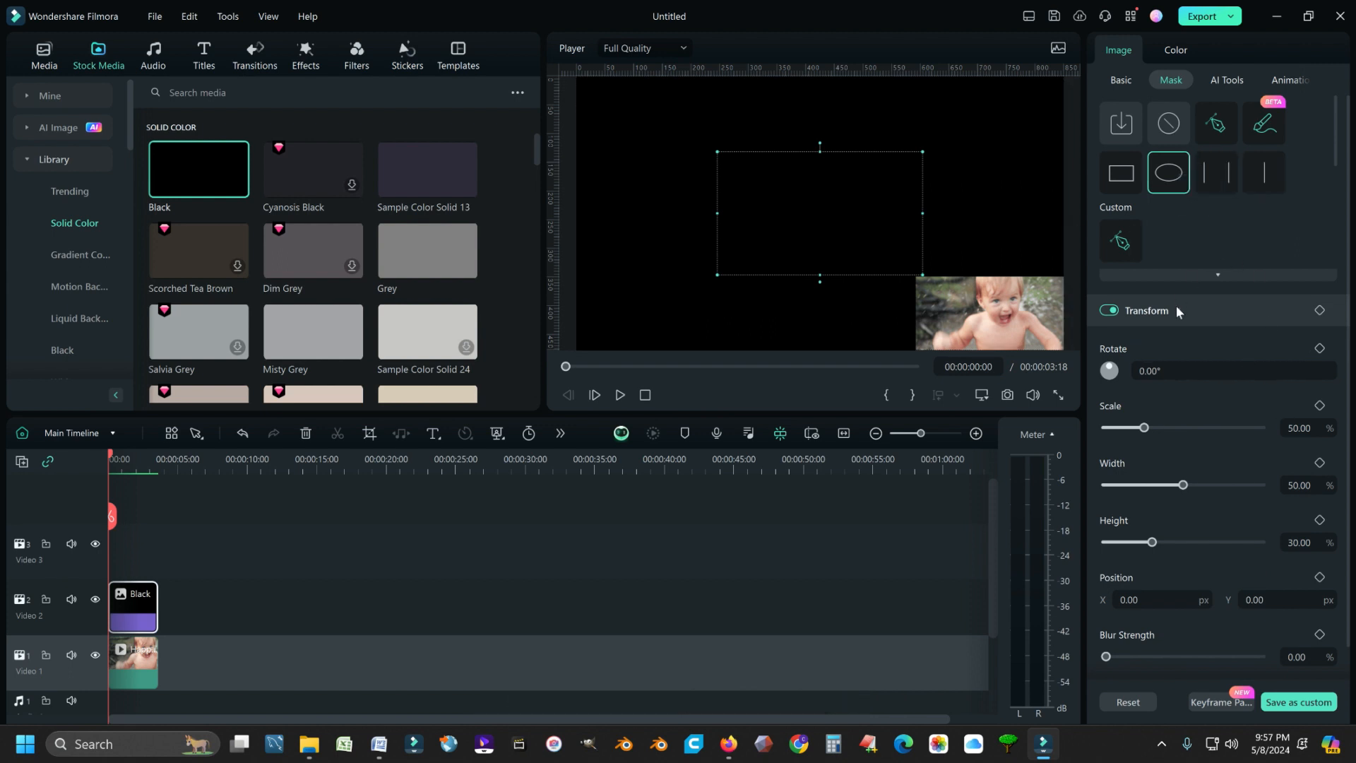
pyautogui.click(1033, 16)
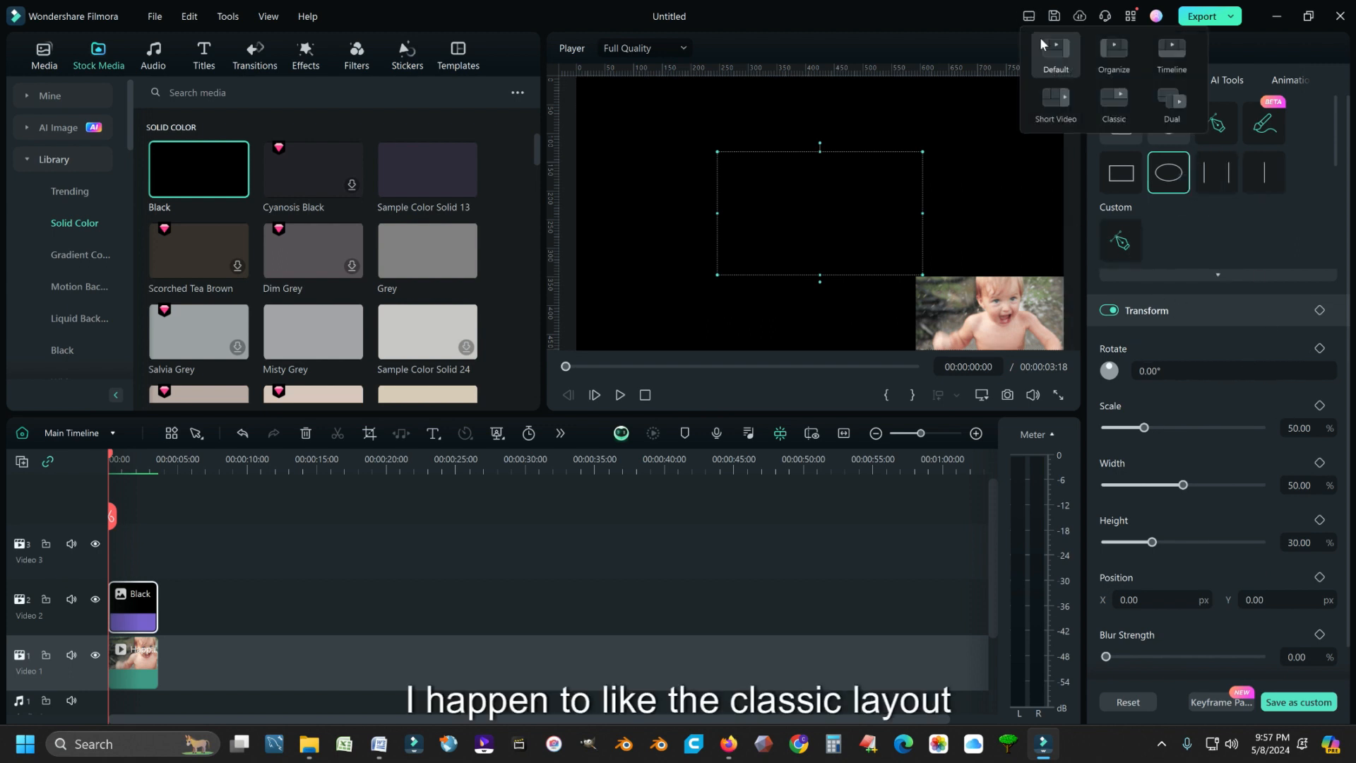
pyautogui.click(1114, 106)
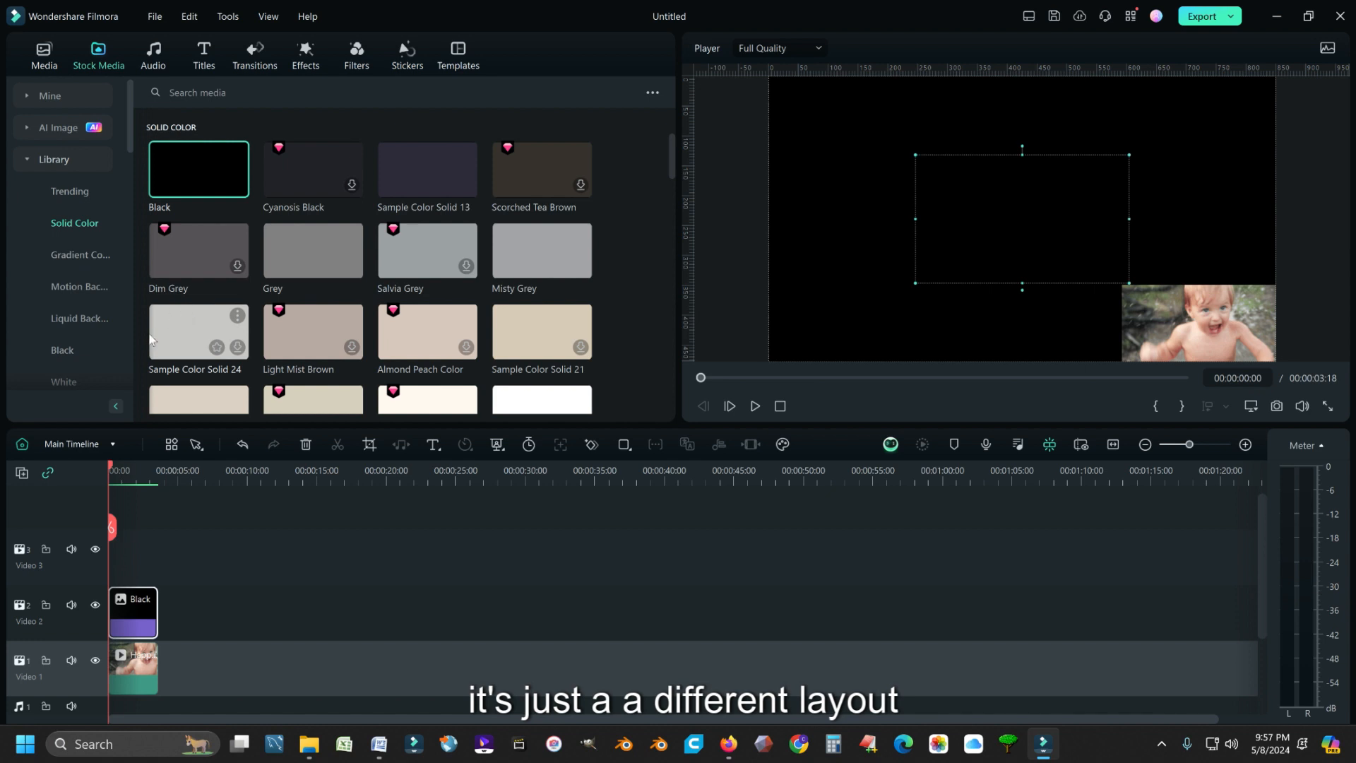
# - Move the Black clip's ellipse mask over the baby picture, to about X 290, Y -191
pyautogui.doubleClick(126, 608)
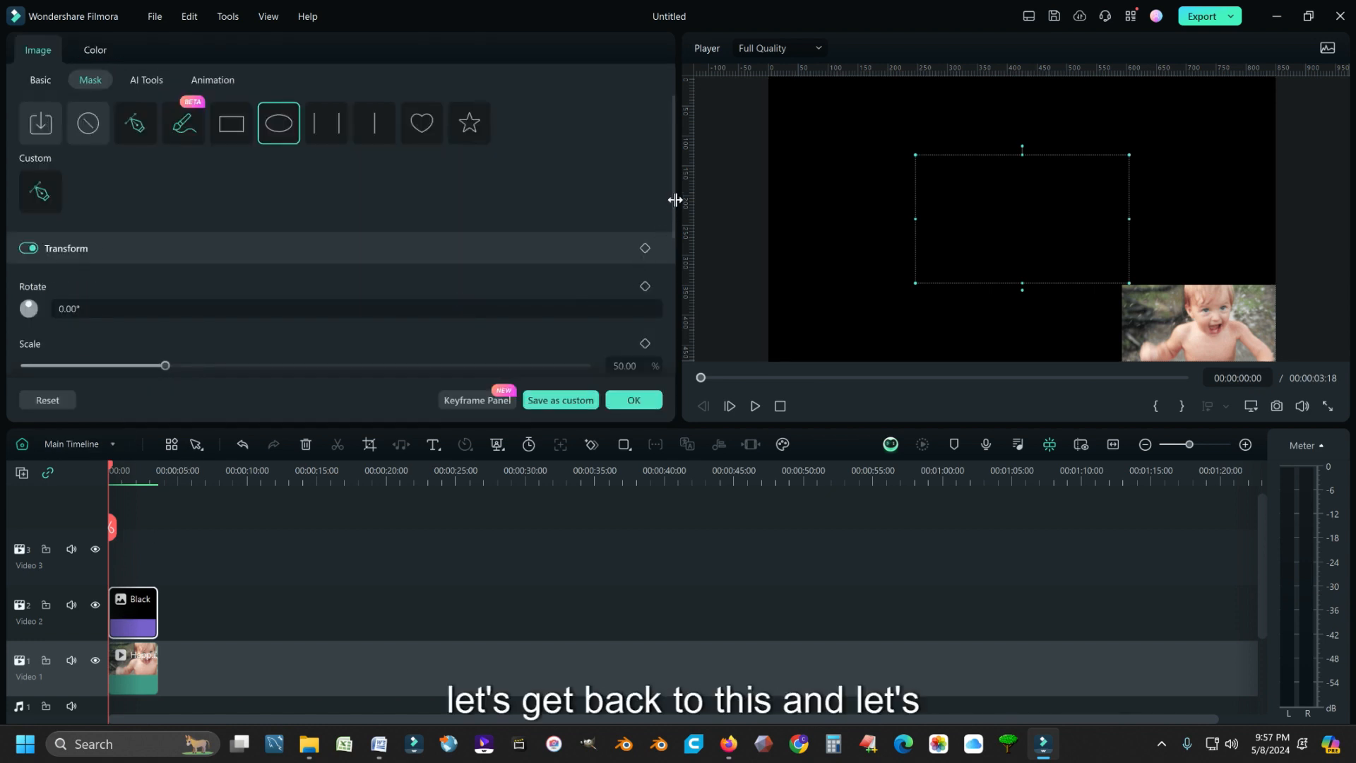
pyautogui.moveTo(675, 200); pyautogui.dragTo(672, 264)
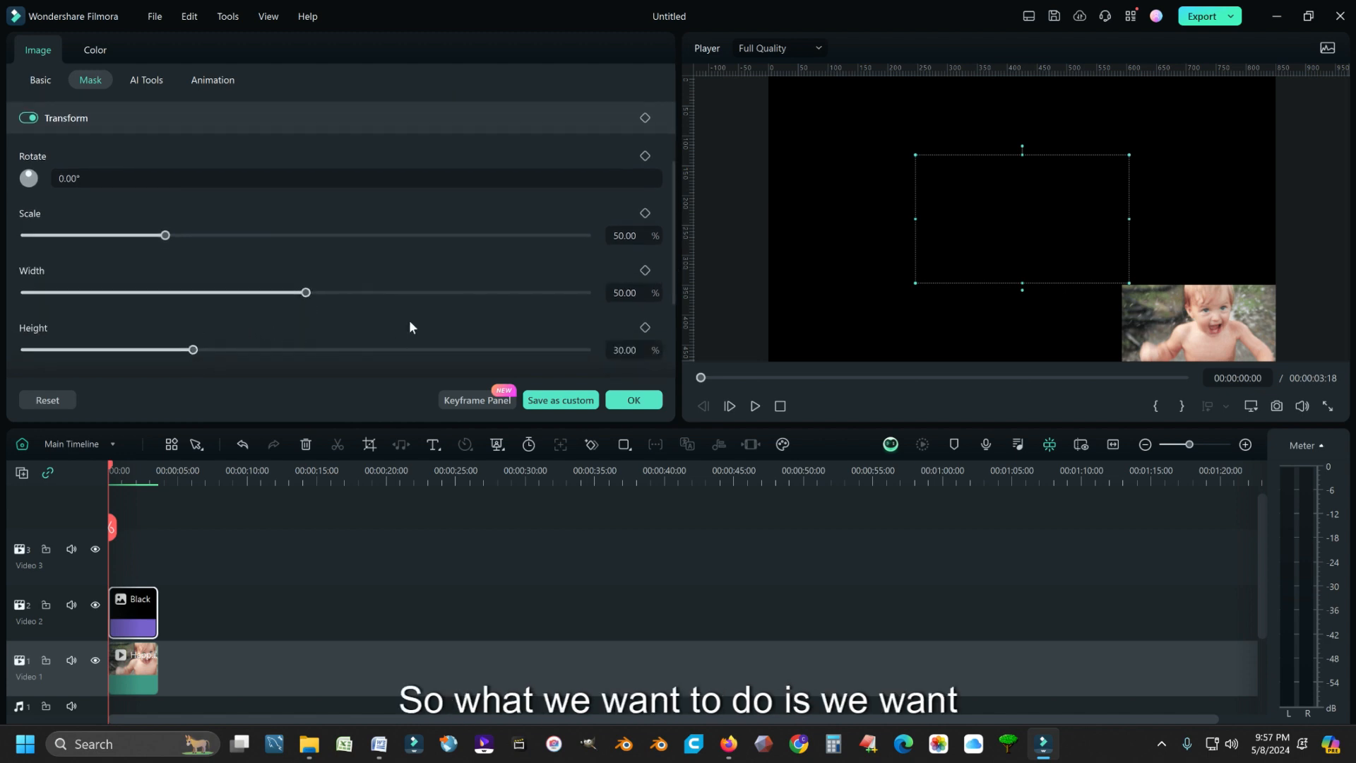
pyautogui.moveTo(671, 197); pyautogui.dragTo(672, 270)
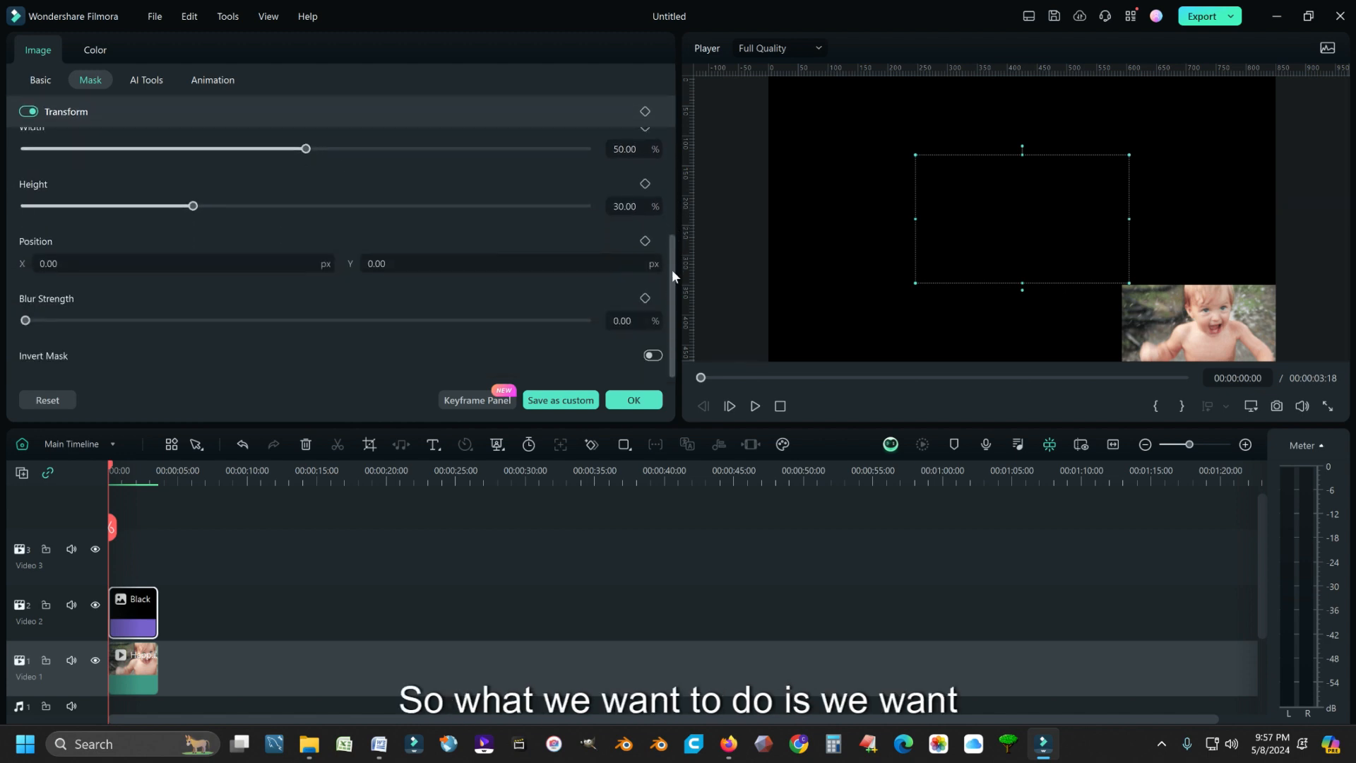
pyautogui.moveTo(182, 264); pyautogui.dragTo(244, 263)
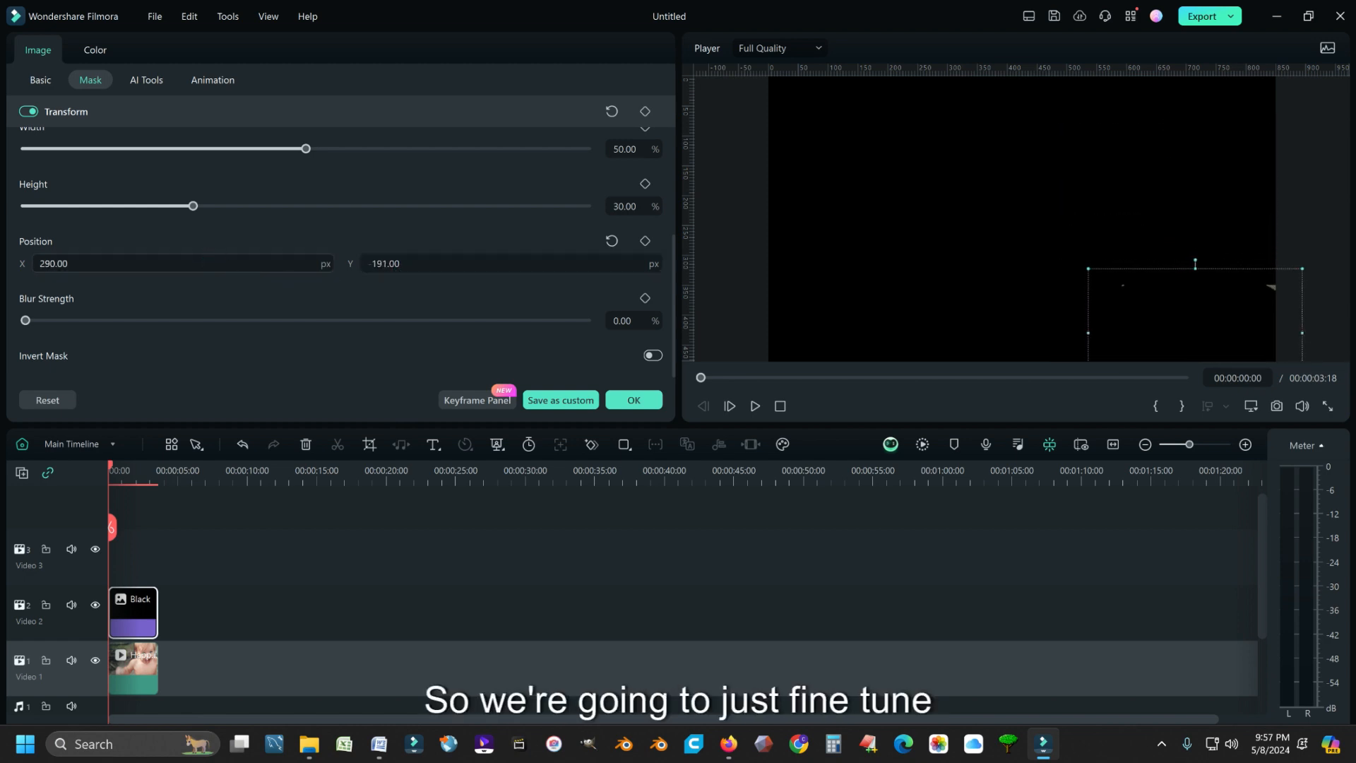
# - Scale the ellipse mask to 23% and position it over the baby's face at X 310, Y -154
pyautogui.scroll(3, 273, 226)
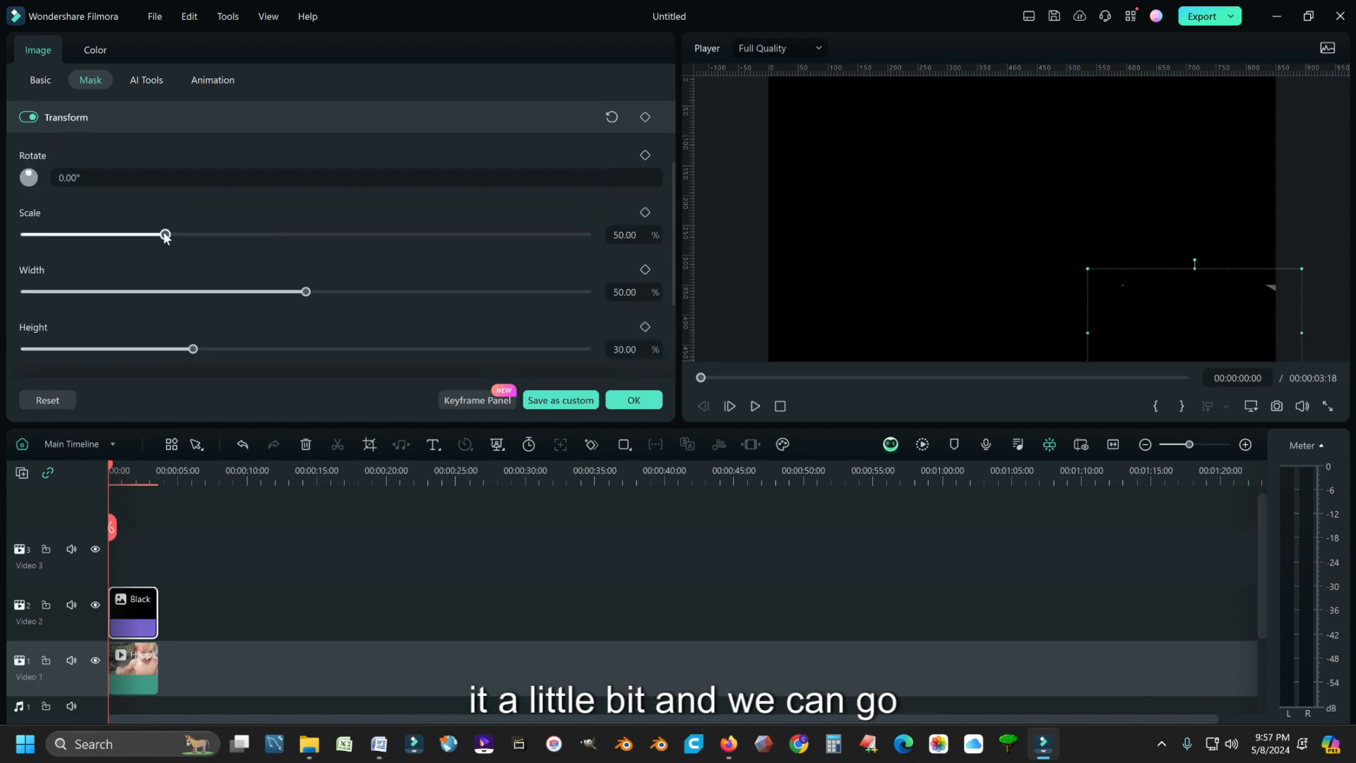
pyautogui.moveTo(164, 235); pyautogui.dragTo(90, 235)
pyautogui.scroll(-1, 544, 325)
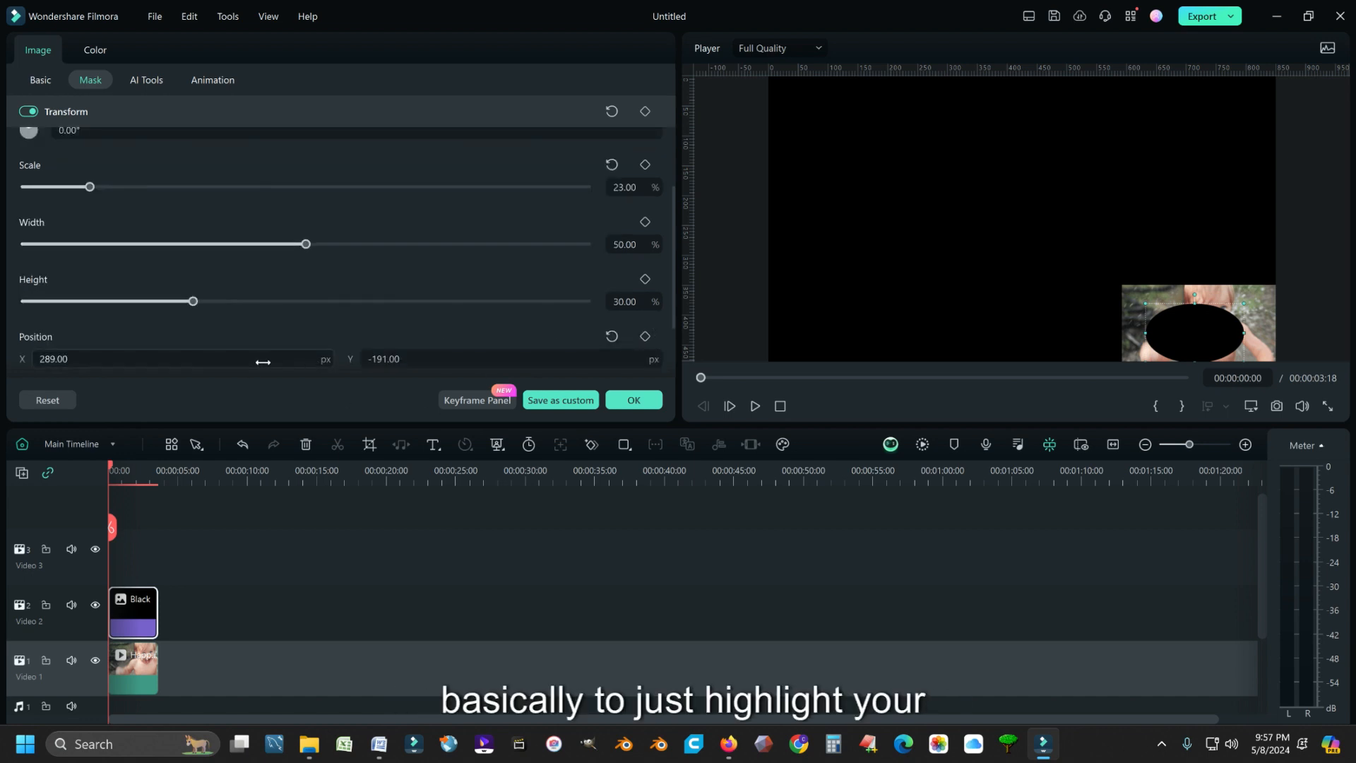
pyautogui.moveTo(263, 362); pyautogui.dragTo(278, 361)
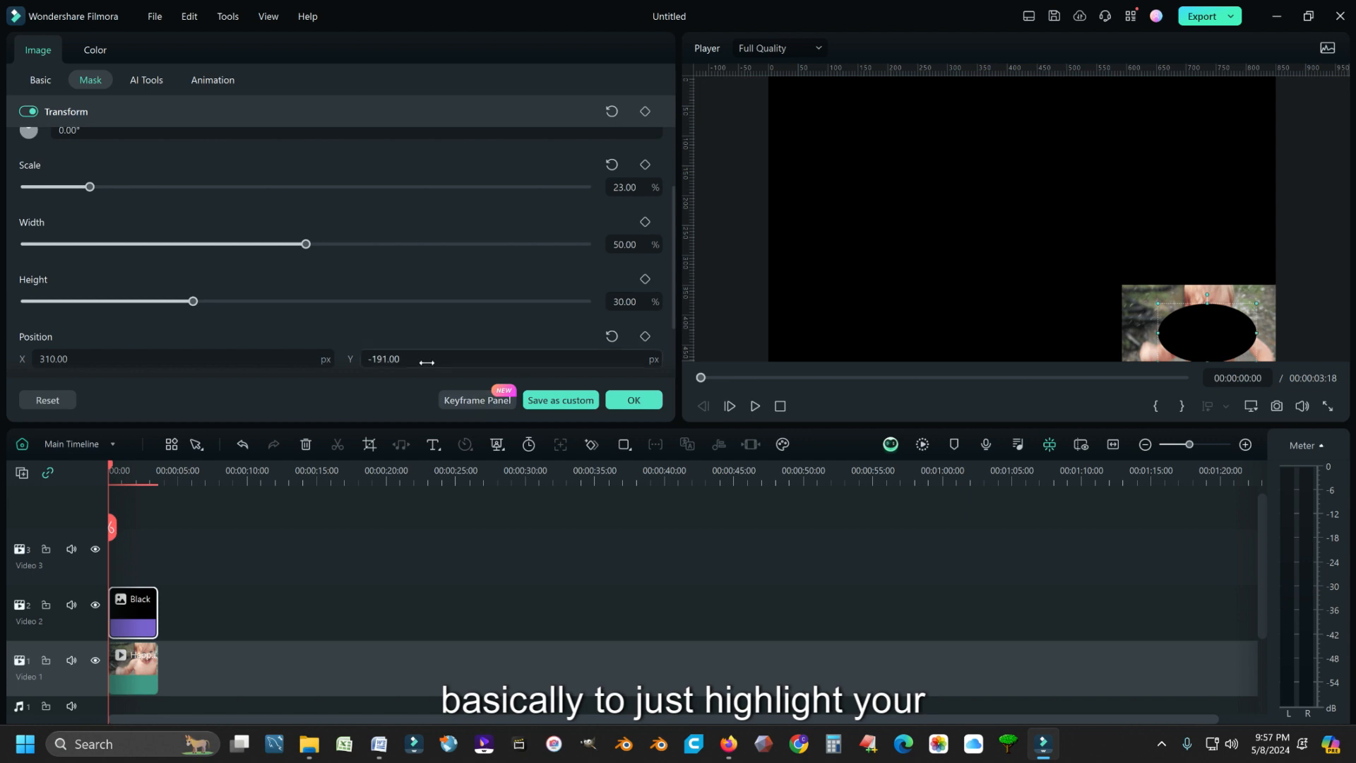
pyautogui.moveTo(427, 362); pyautogui.dragTo(453, 362)
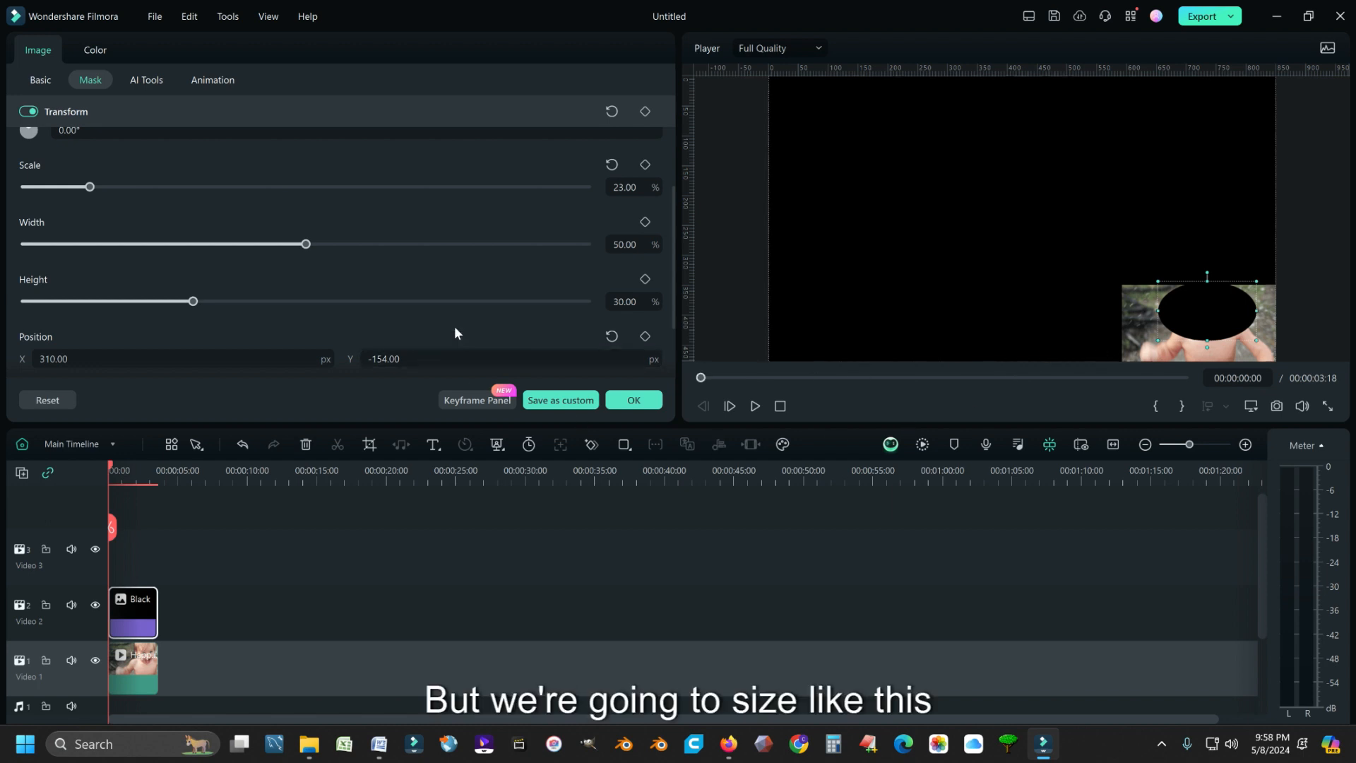
# - Set the ellipse mask's width to 45% and invert the mask
pyautogui.moveTo(305, 245); pyautogui.dragTo(280, 247)
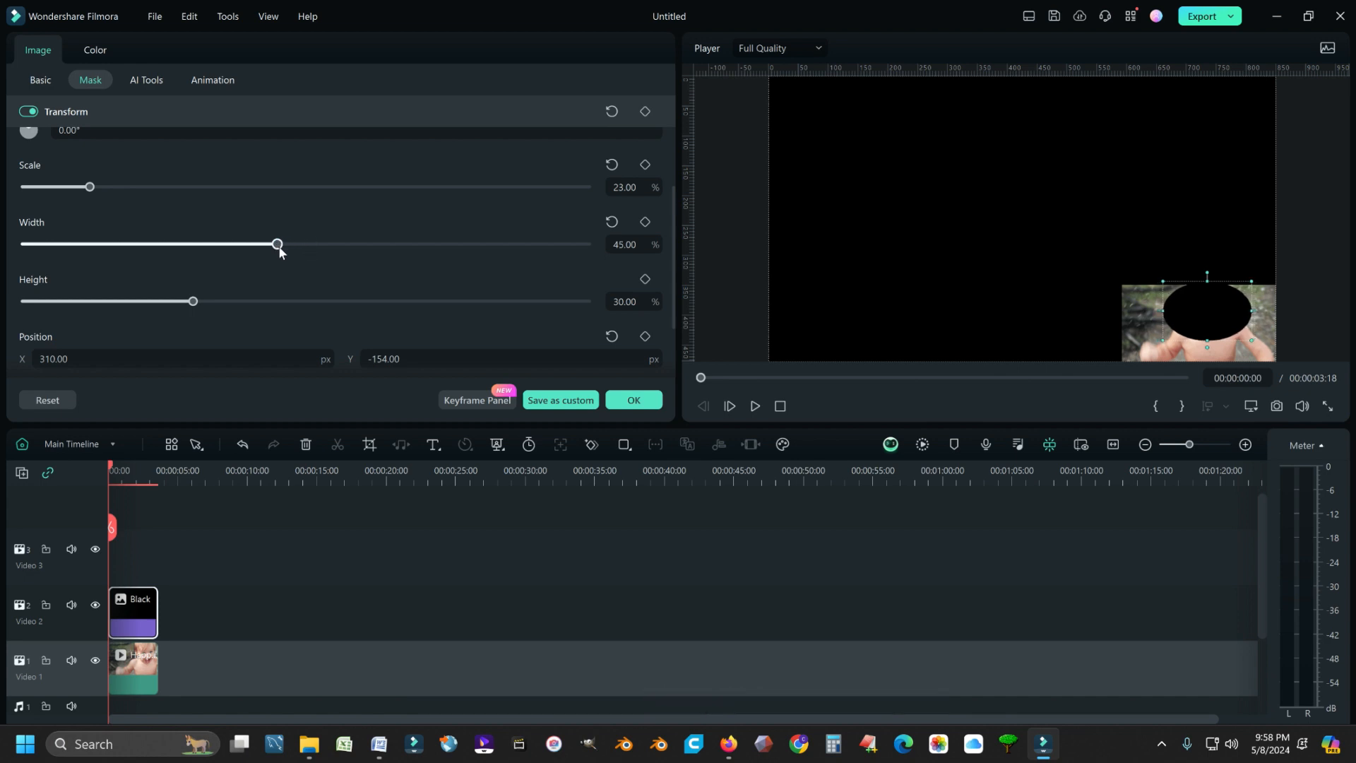
pyautogui.moveTo(672, 252); pyautogui.dragTo(668, 345)
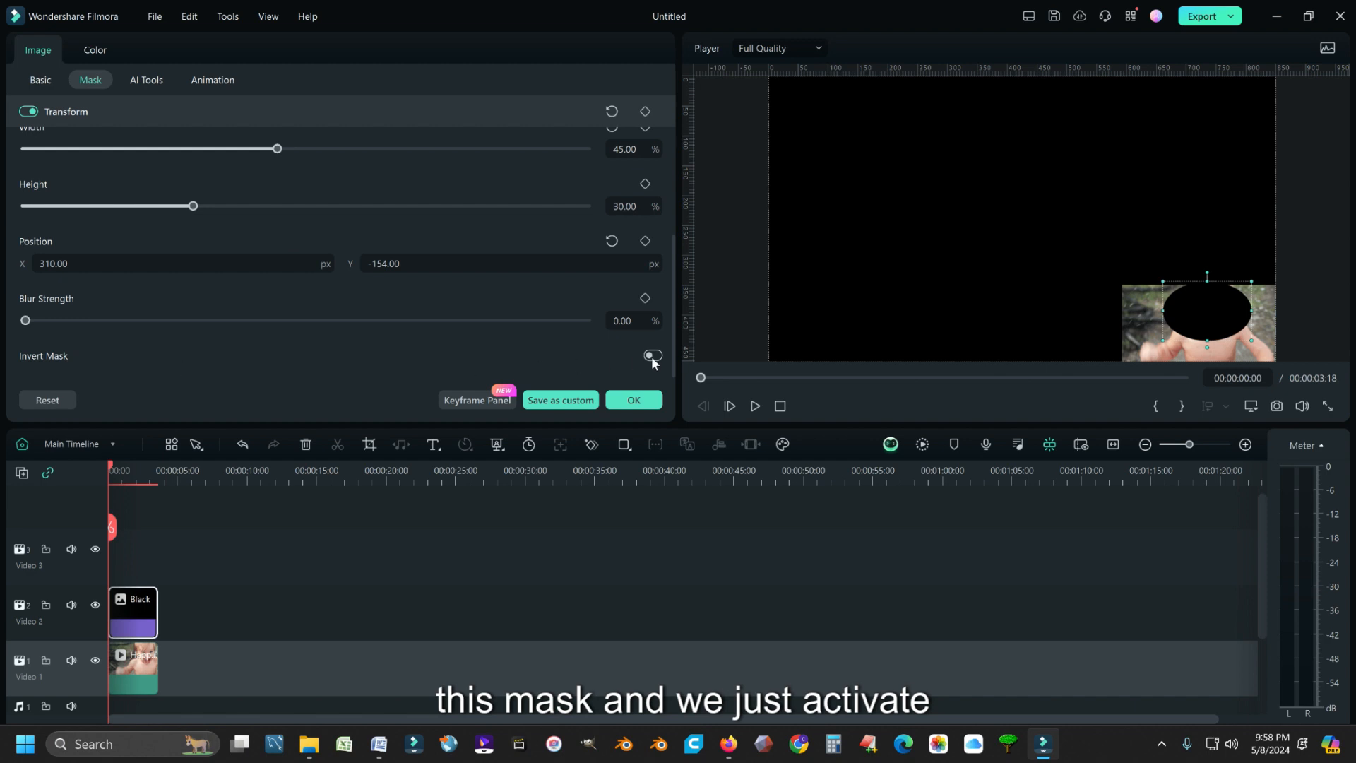
pyautogui.click(653, 356)
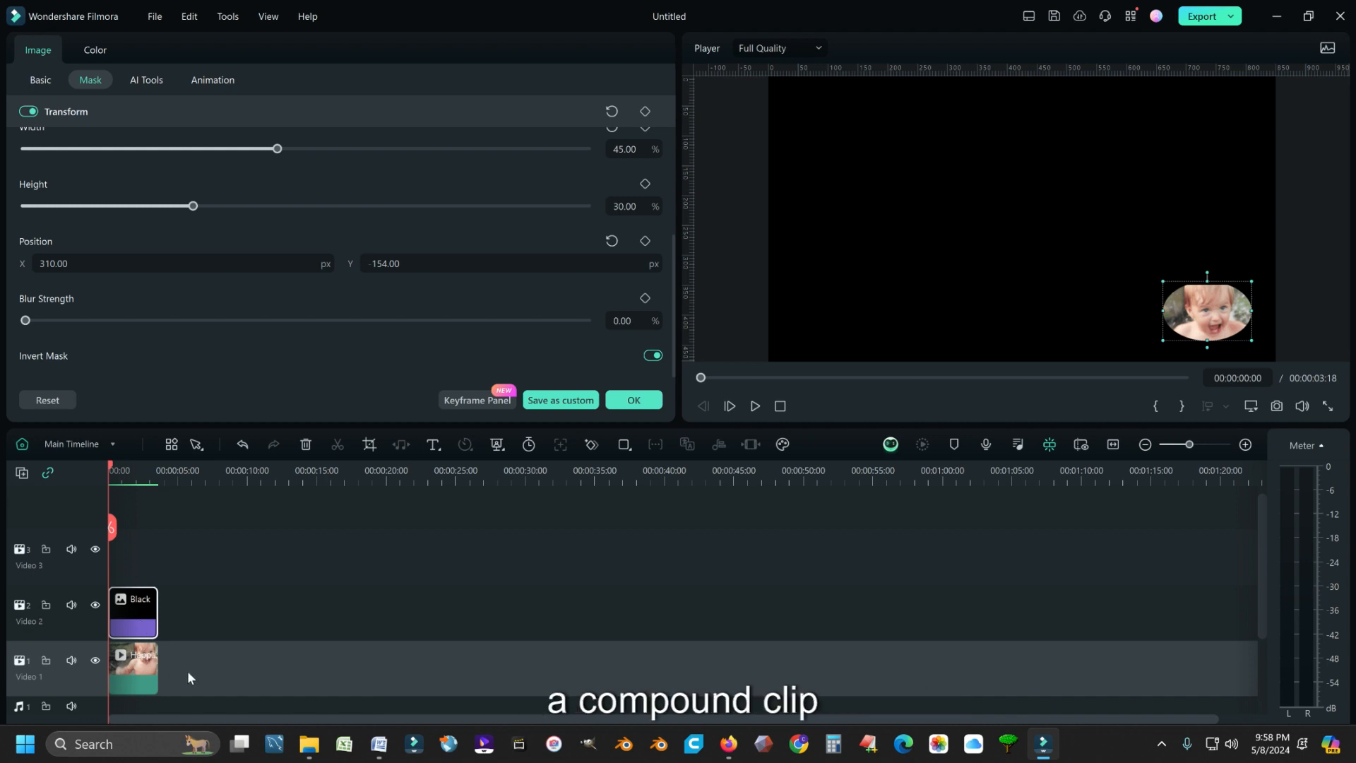
# - Combine the Black clip and the baby clip into a compound clip named My Face and move it up to the Video 2 track
pyautogui.moveTo(194, 677); pyautogui.dragTo(125, 614)
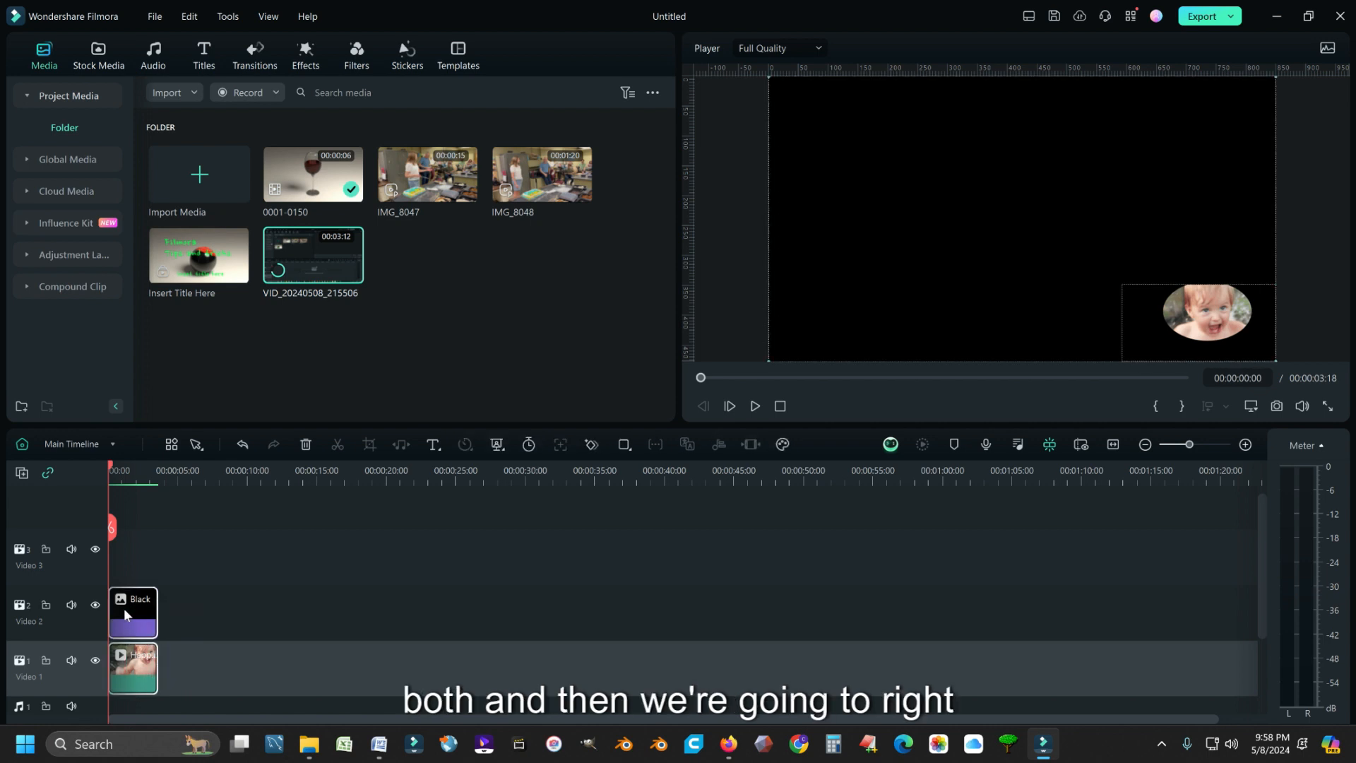
pyautogui.rightClick(127, 613)
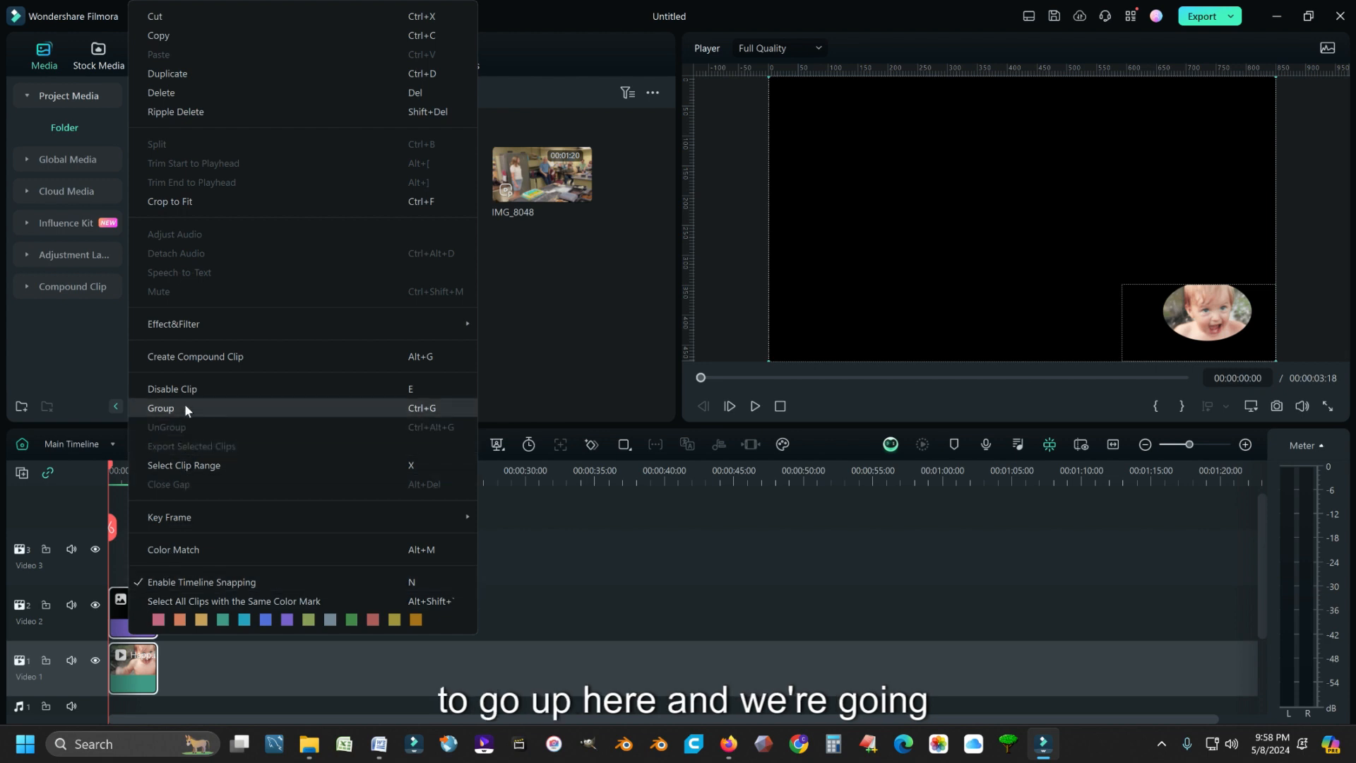
pyautogui.click(191, 357)
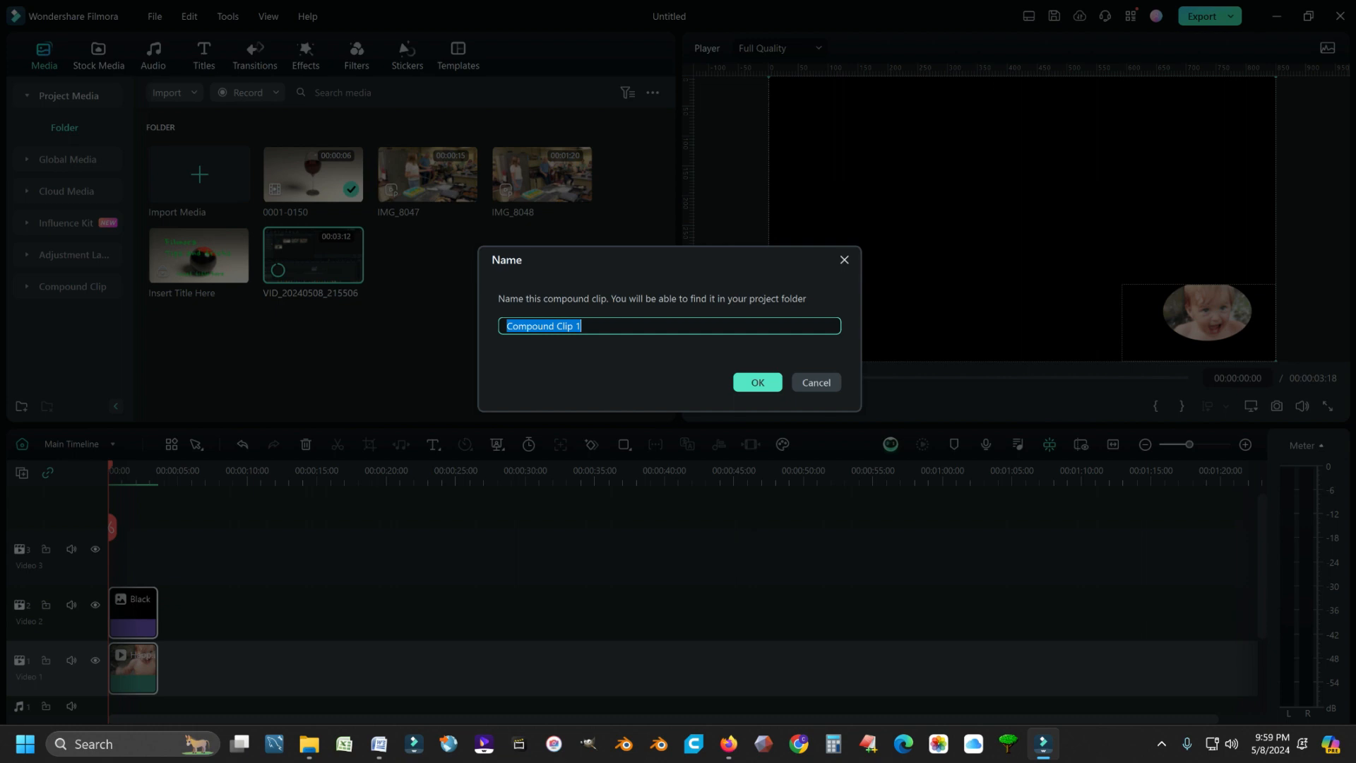
pyautogui.write('My Face')
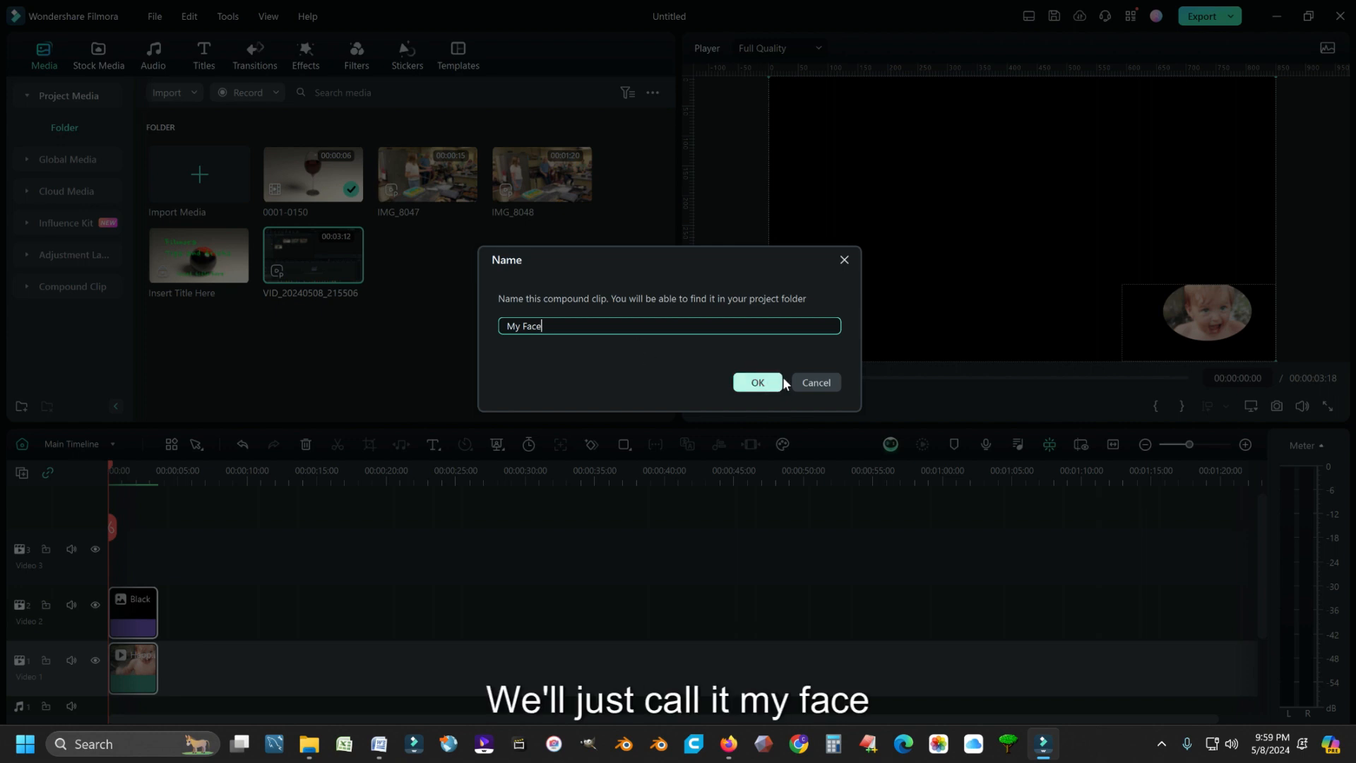
pyautogui.click(755, 382)
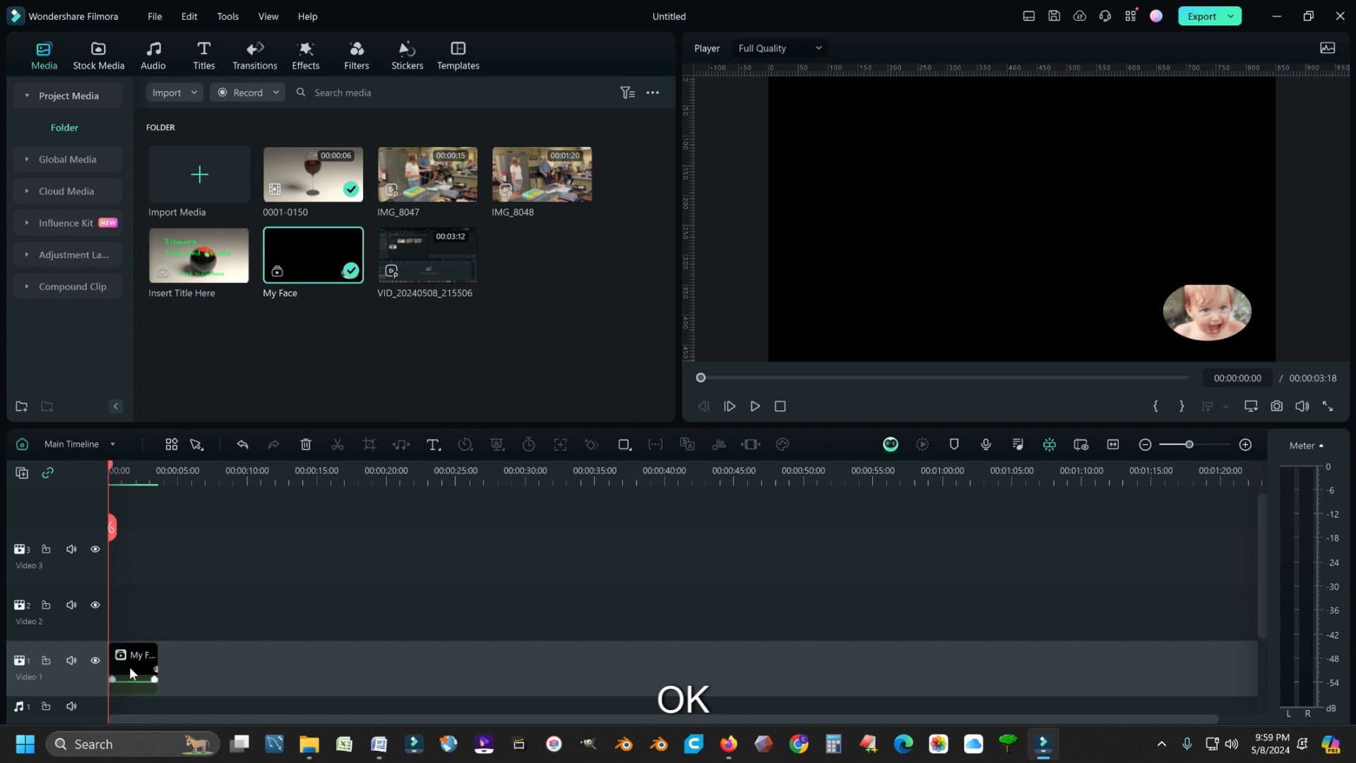
pyautogui.click(133, 667)
pyautogui.moveTo(134, 667); pyautogui.dragTo(134, 613)
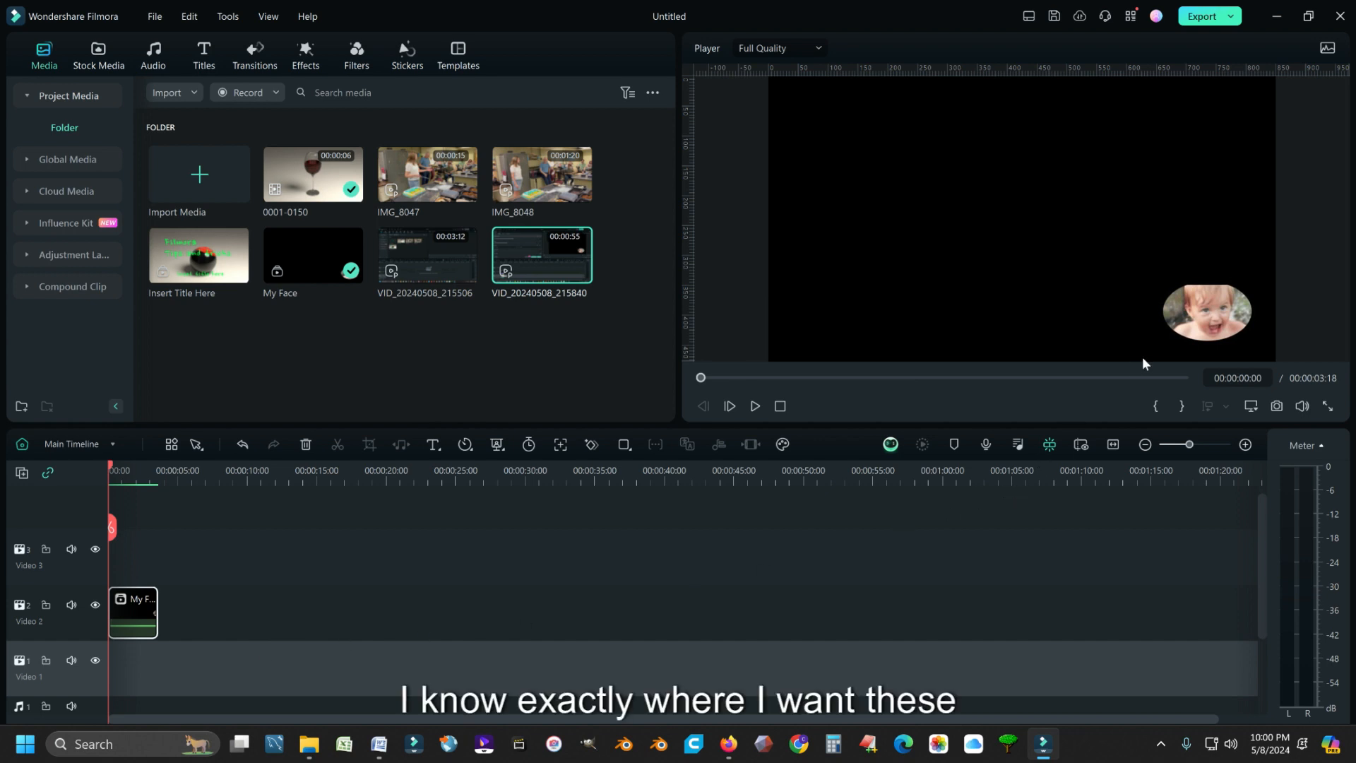
# - At the start of the My Face clip, set its position to X 28, Y -30 and add a Transform keyframe
pyautogui.doubleClick(143, 611)
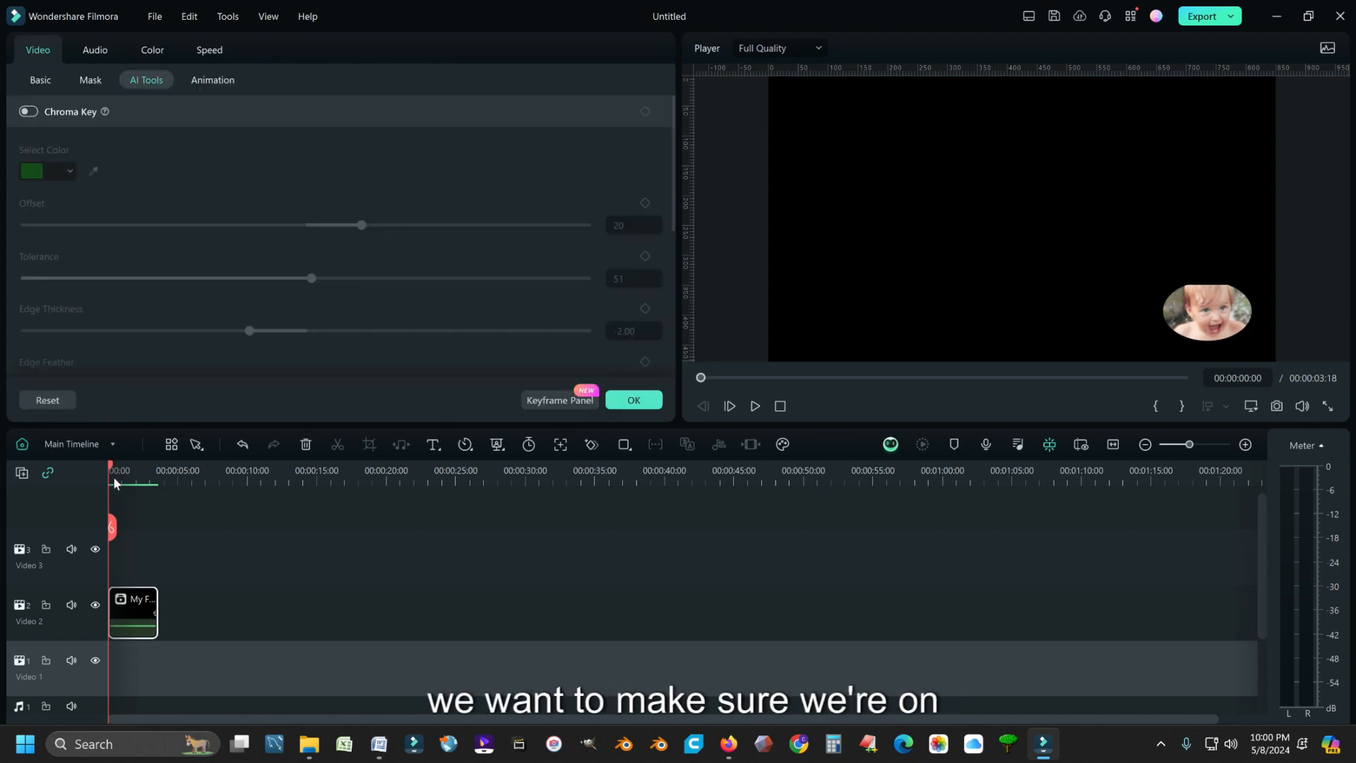
pyautogui.moveTo(111, 471); pyautogui.dragTo(135, 471)
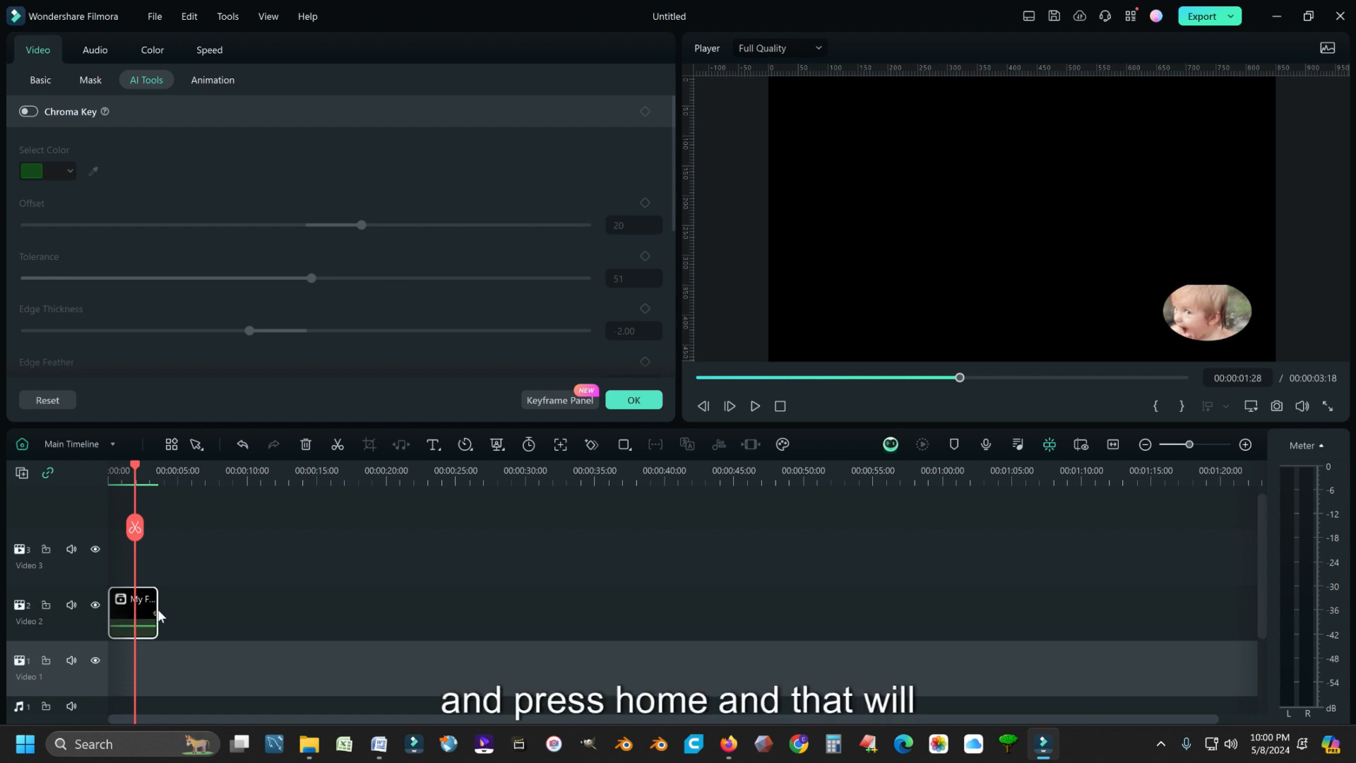
pyautogui.hotkey('shift', 'Home')
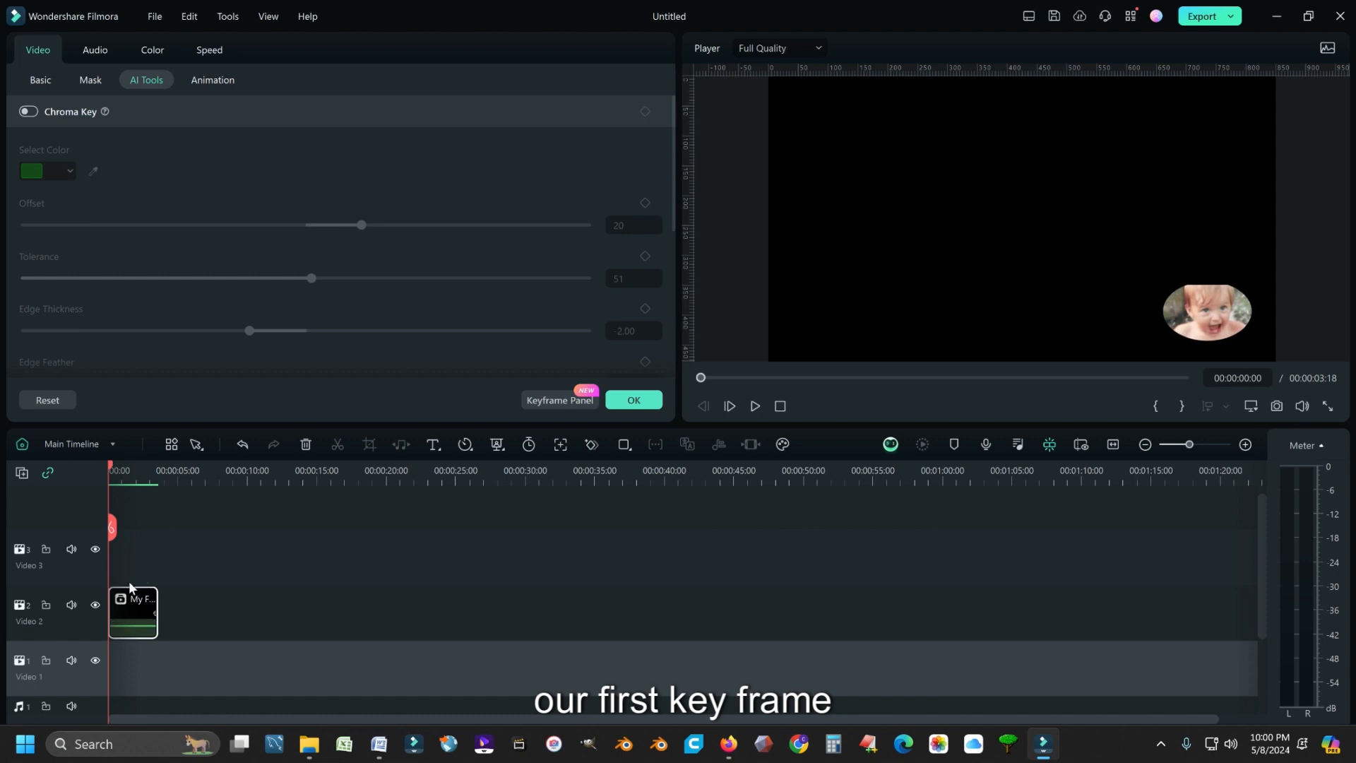
pyautogui.click(38, 82)
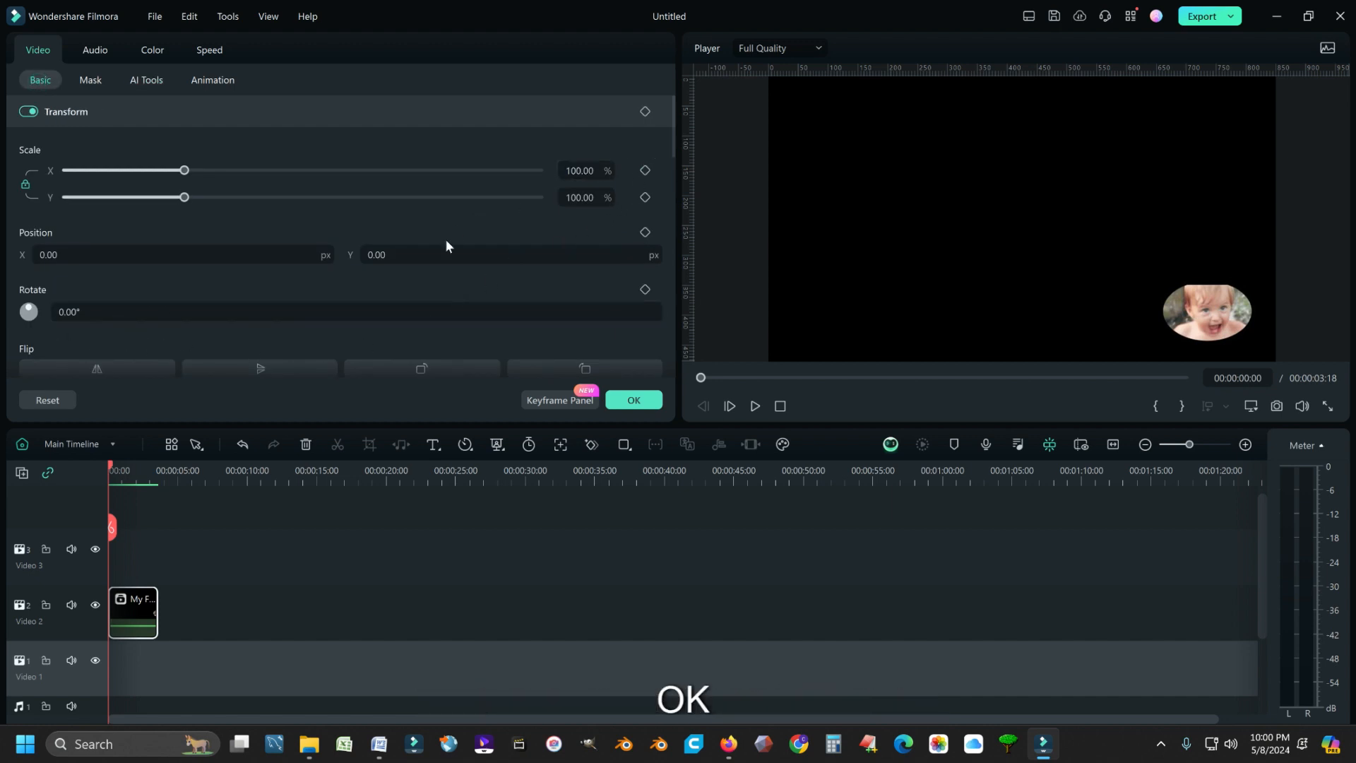
pyautogui.moveTo(403, 256); pyautogui.dragTo(399, 256)
pyautogui.moveTo(294, 255); pyautogui.dragTo(294, 255)
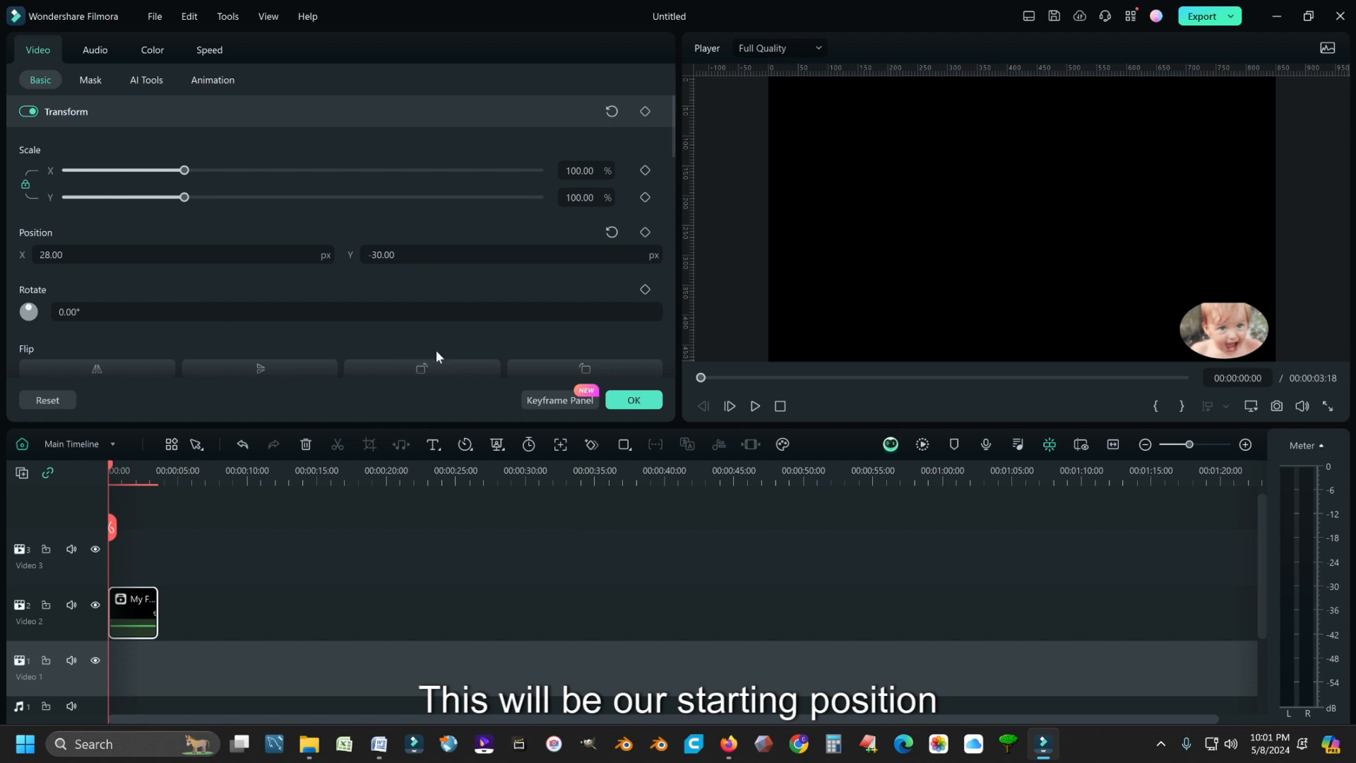
pyautogui.click(646, 112)
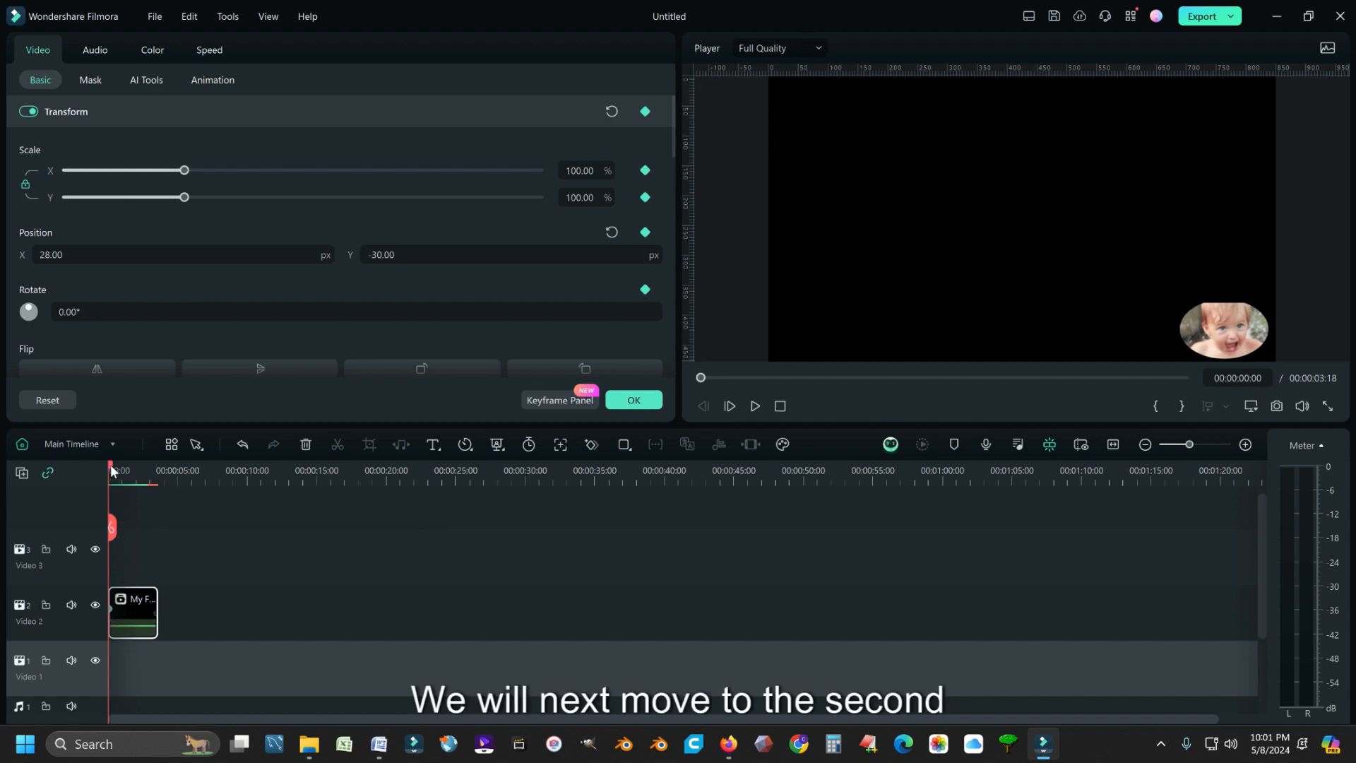
# - At 00:00:01:11, add a second Transform keyframe with the My Face clip at X -688, Y 23 and scaled to 123.91%
pyautogui.moveTo(111, 470); pyautogui.dragTo(128, 470)
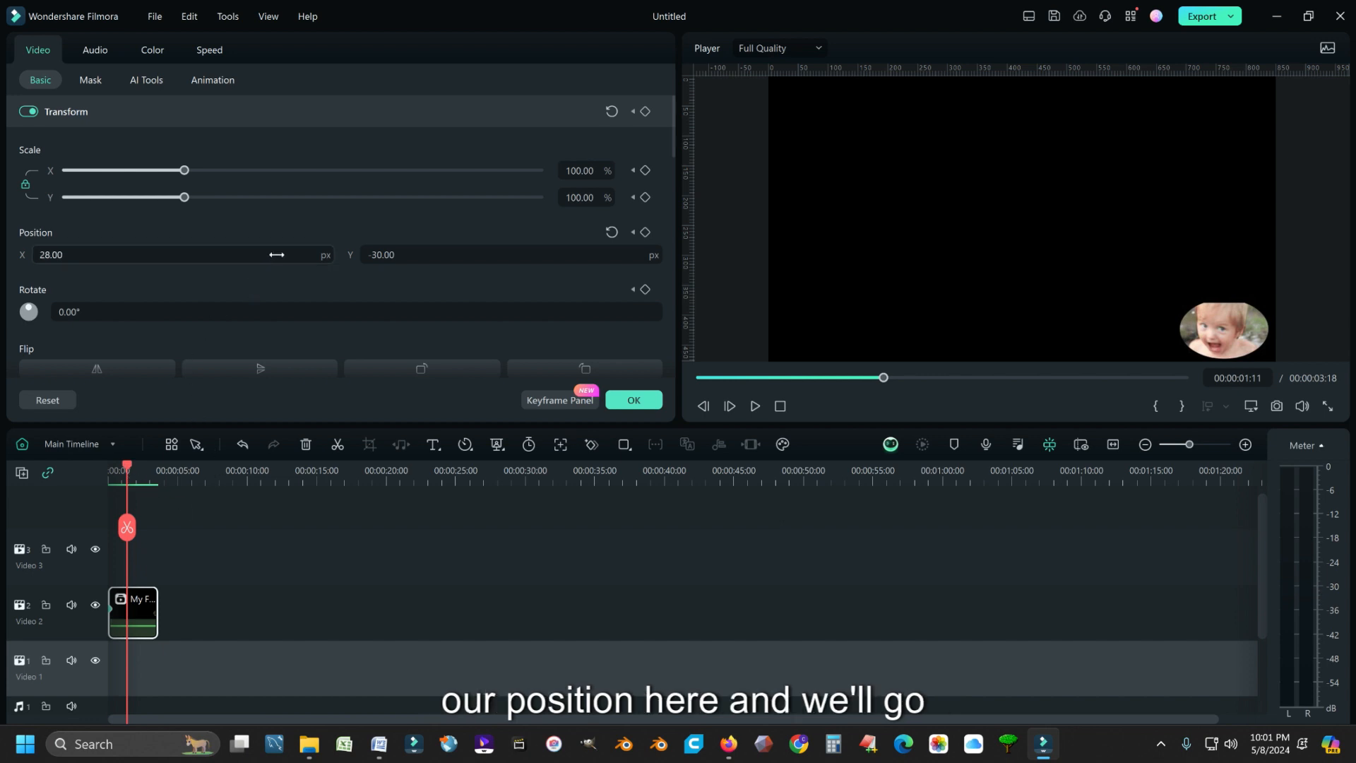
pyautogui.moveTo(276, 254); pyautogui.dragTo(106, 254)
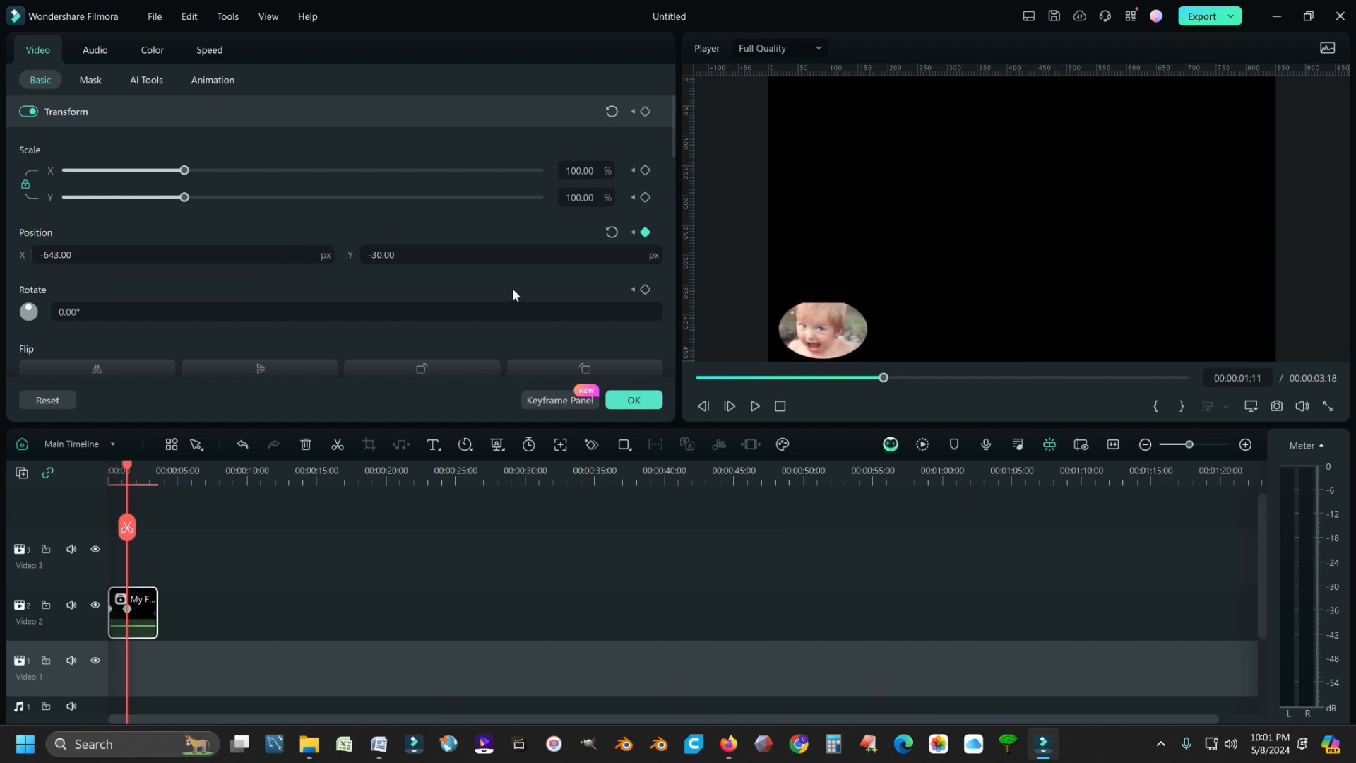
pyautogui.moveTo(415, 254); pyautogui.dragTo(424, 257)
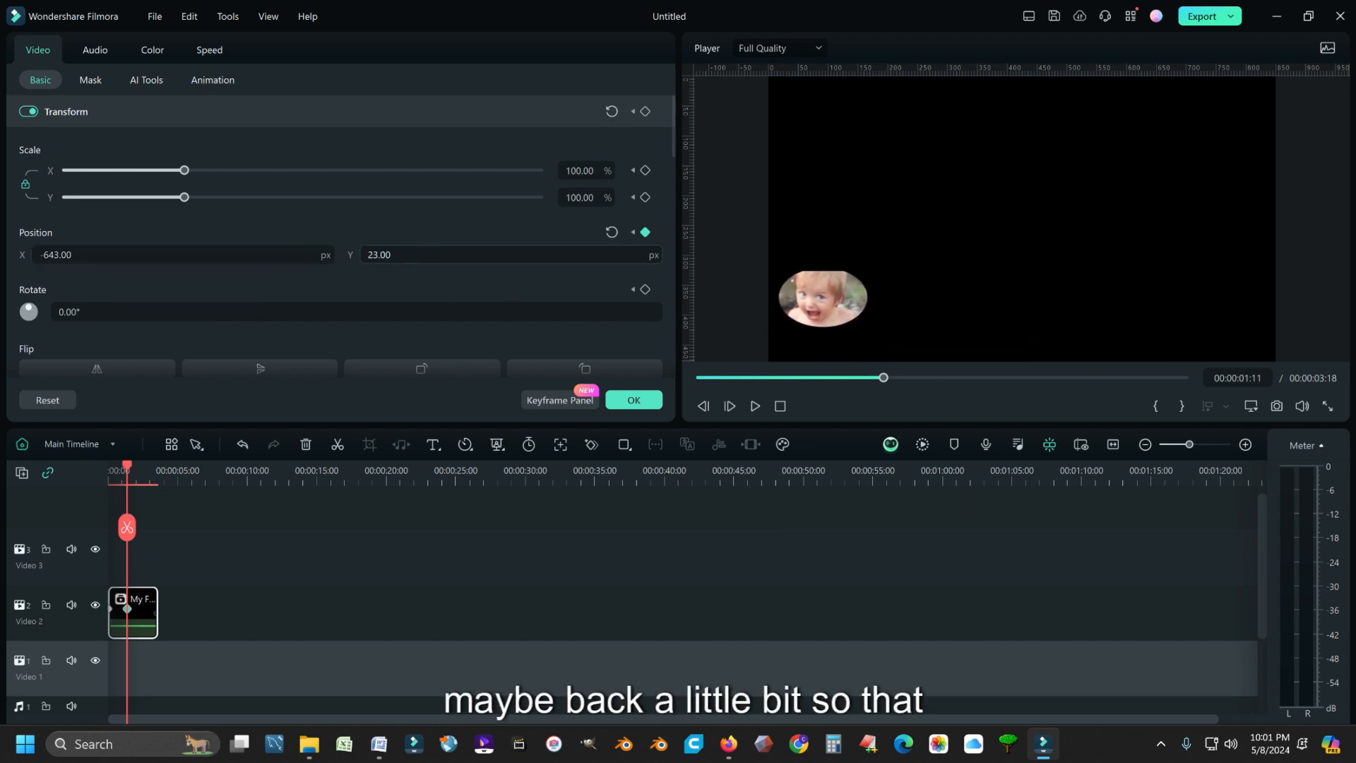
pyautogui.moveTo(249, 257); pyautogui.dragTo(253, 261)
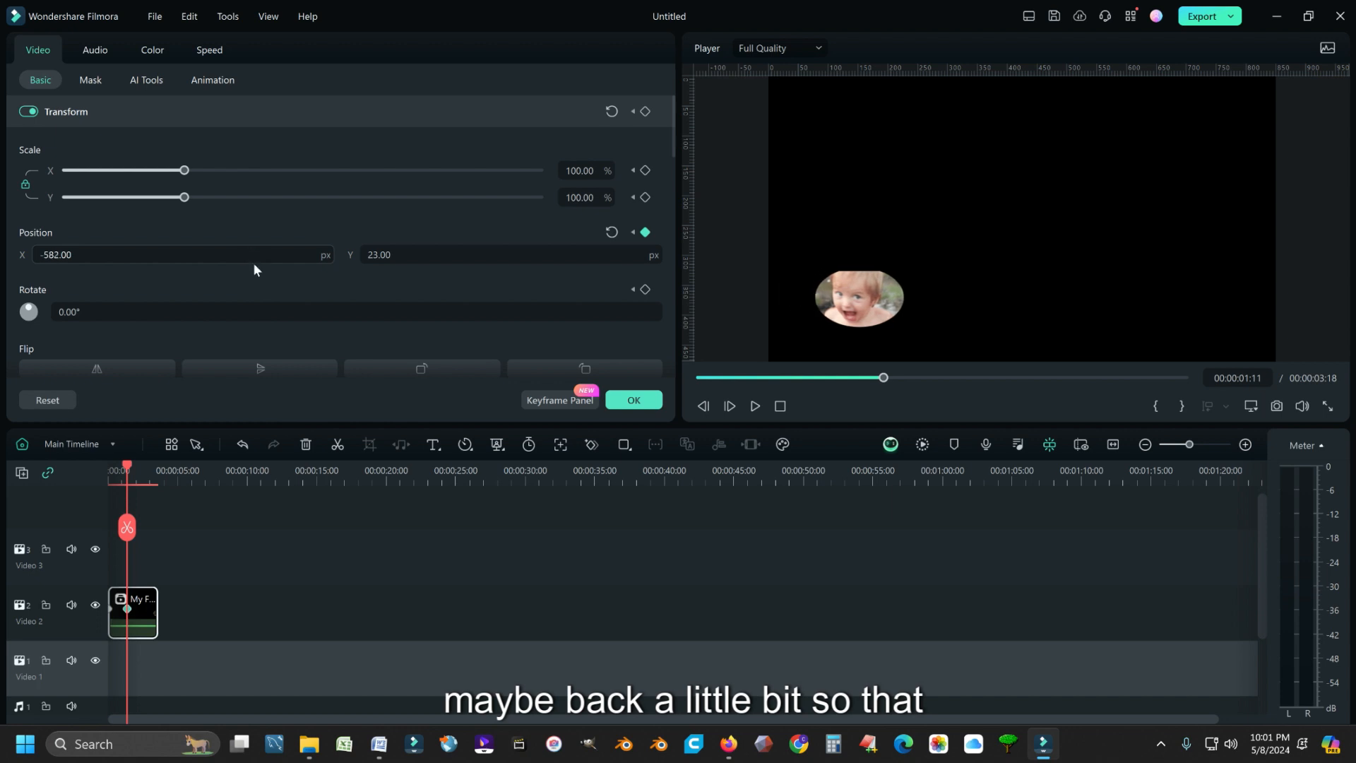
pyautogui.moveTo(184, 198); pyautogui.dragTo(213, 199)
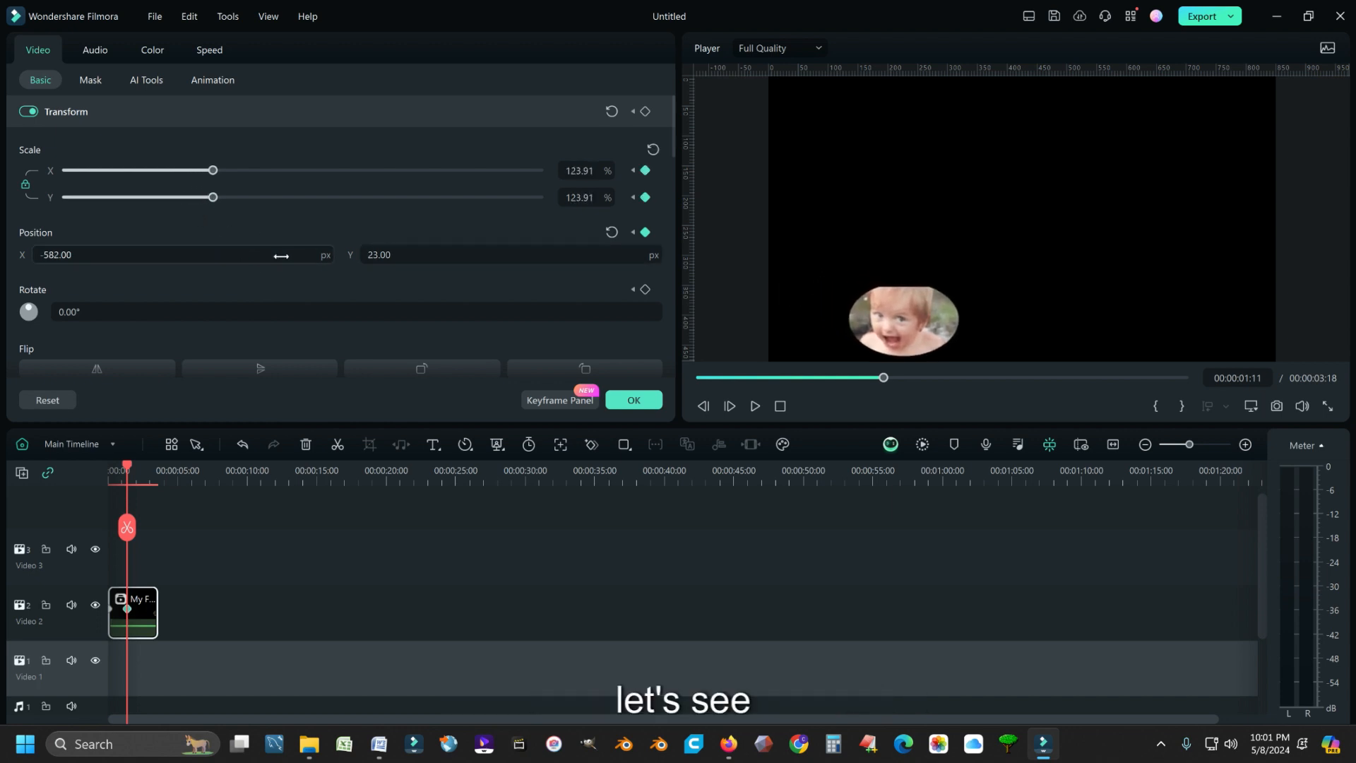
pyautogui.moveTo(309, 259); pyautogui.dragTo(310, 259)
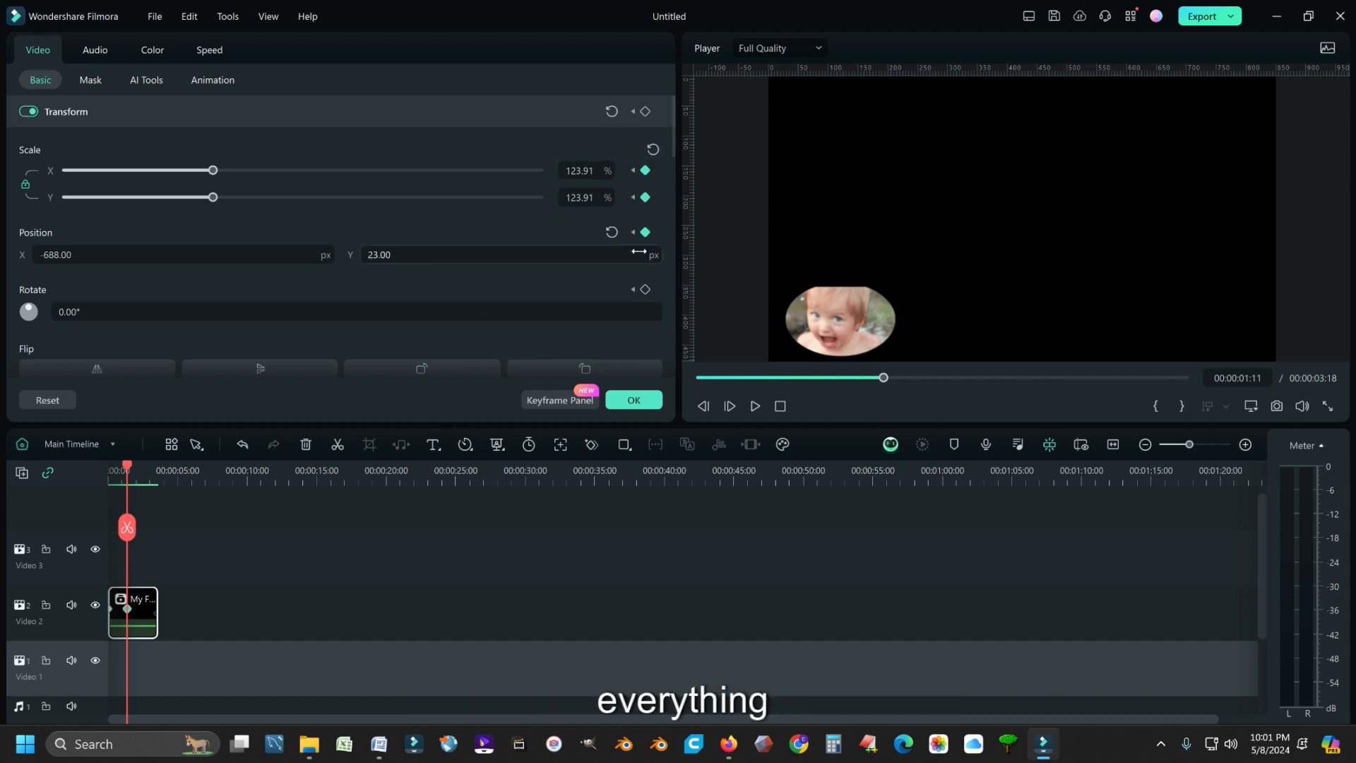
pyautogui.click(646, 113)
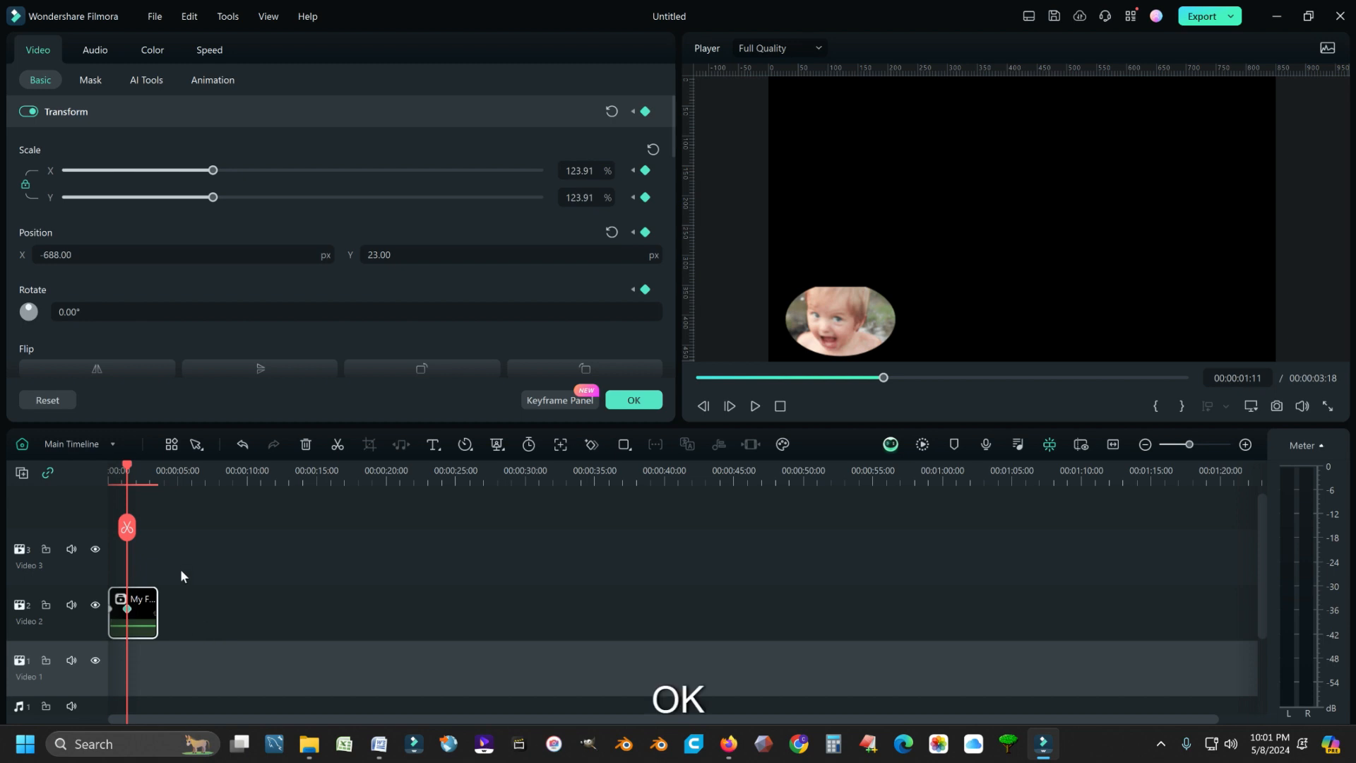
# - One frame after the second keyframe, at 00:00:01:12, add a Transform keyframe with the clip at X 43, Y 337 and scaled to 94.28%
pyautogui.click(120, 469)
pyautogui.moveTo(119, 465); pyautogui.dragTo(129, 468)
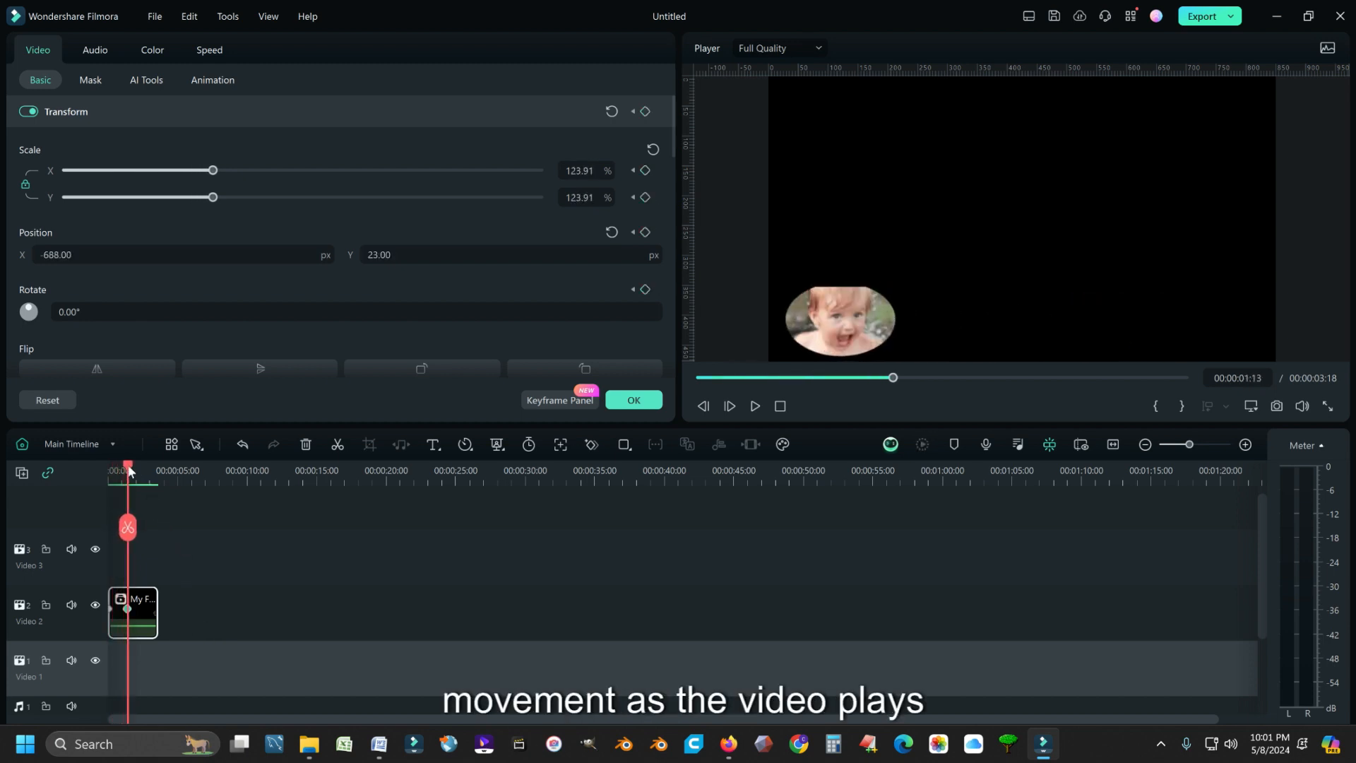
pyautogui.click(127, 610)
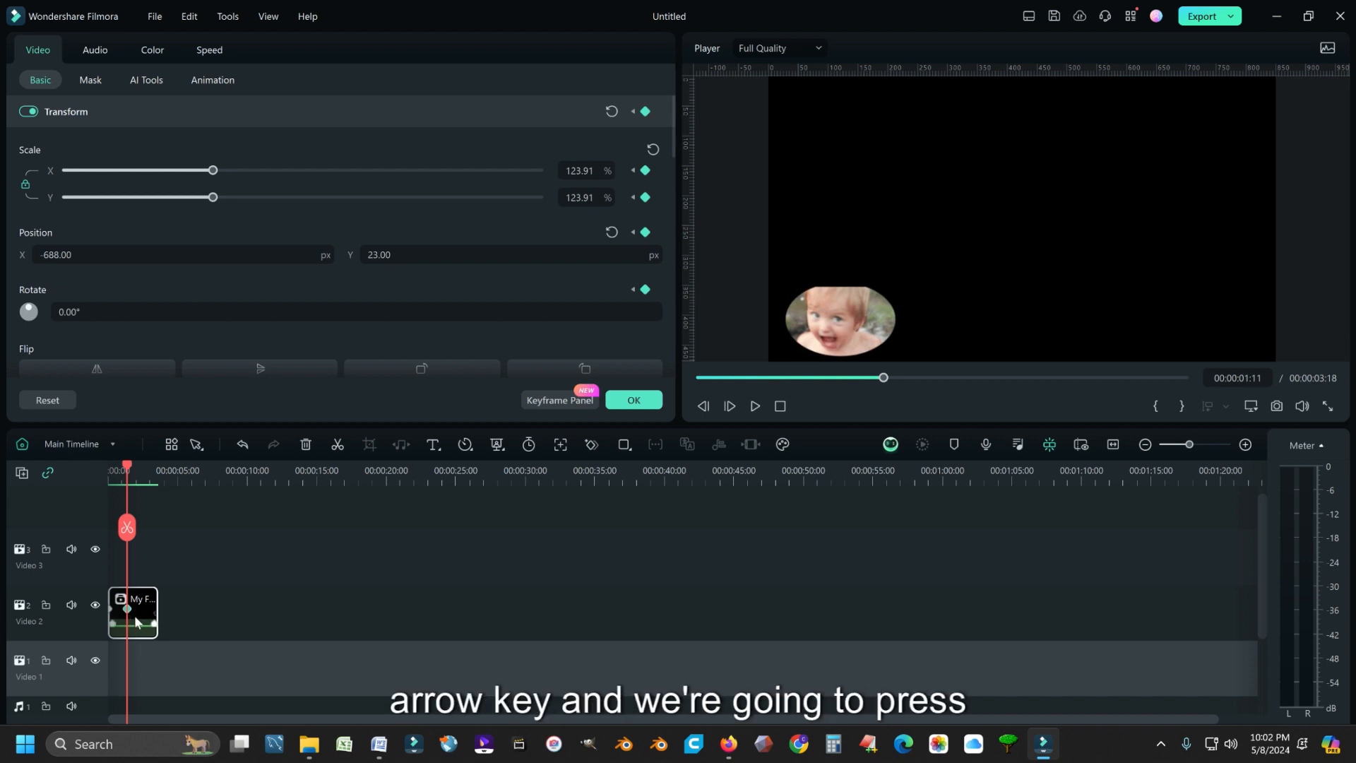
pyautogui.press('Right')
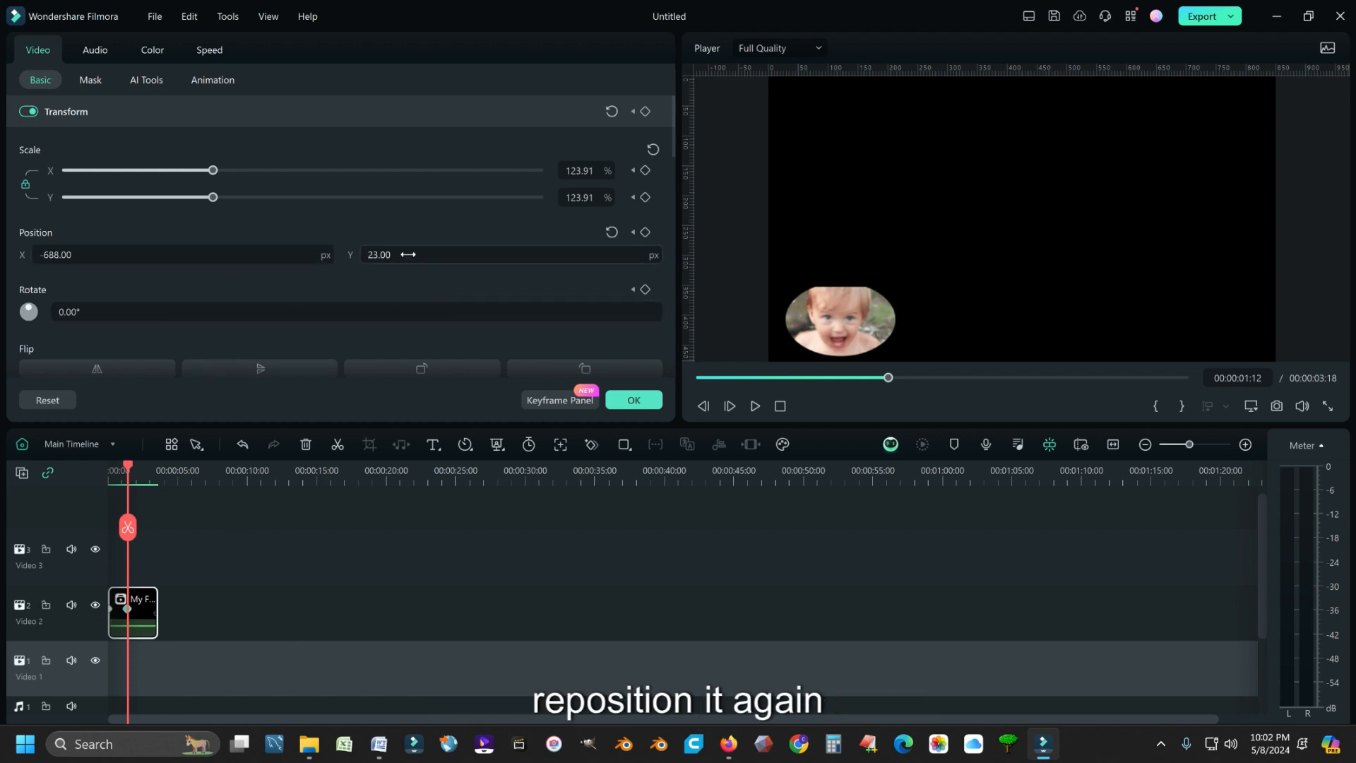
pyautogui.moveTo(408, 255); pyautogui.dragTo(647, 254)
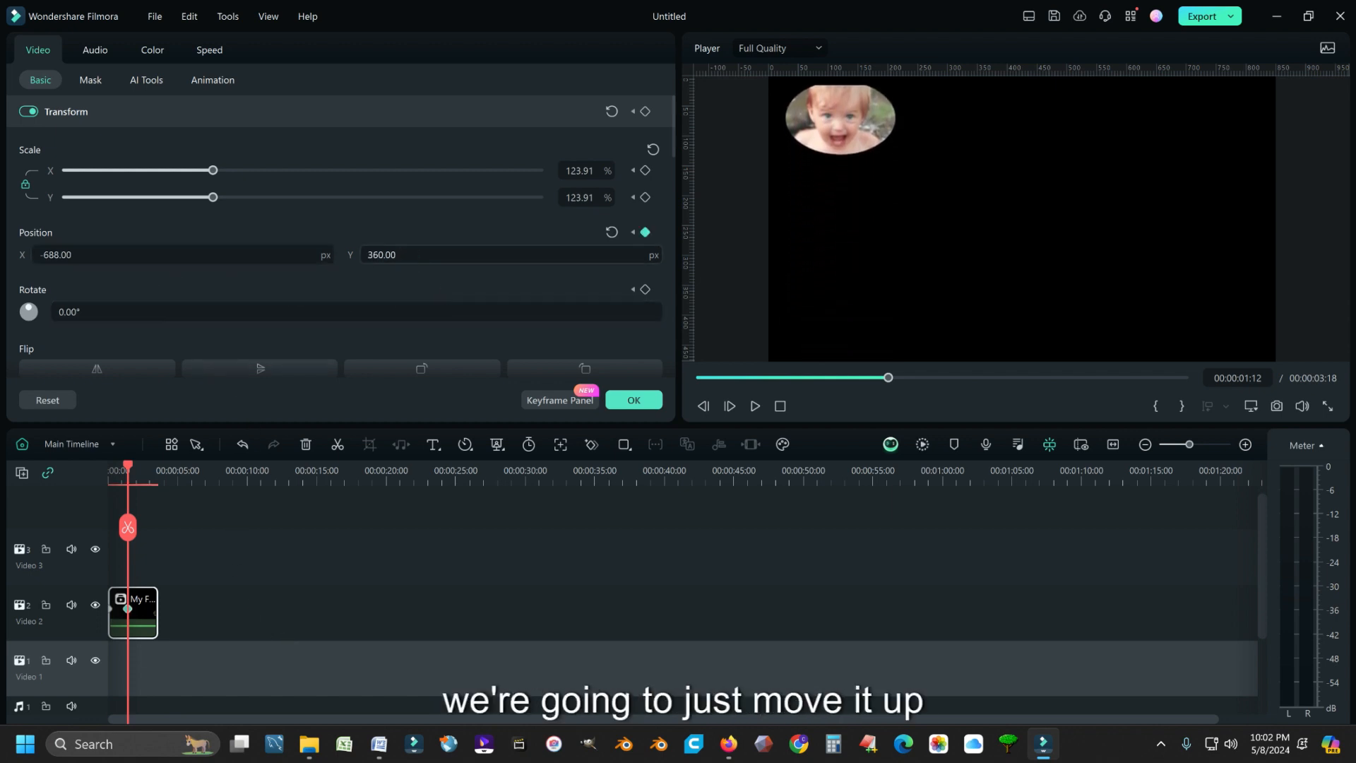
pyautogui.moveTo(176, 255); pyautogui.dragTo(395, 255)
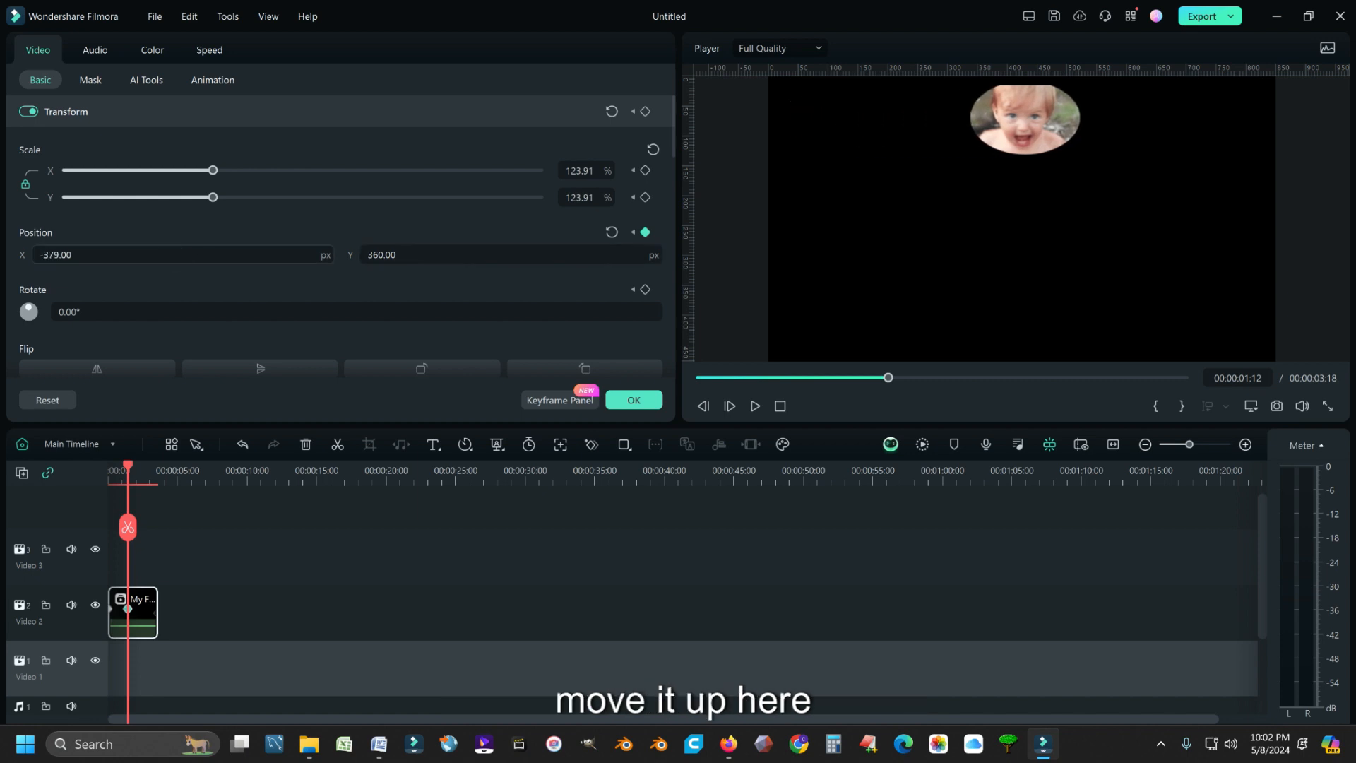
pyautogui.moveTo(259, 262); pyautogui.dragTo(264, 262)
pyautogui.moveTo(393, 259)
pyautogui.mouseDown()
pyautogui.moveTo(406, 258)
pyautogui.moveTo(389, 259)
pyautogui.mouseUp()
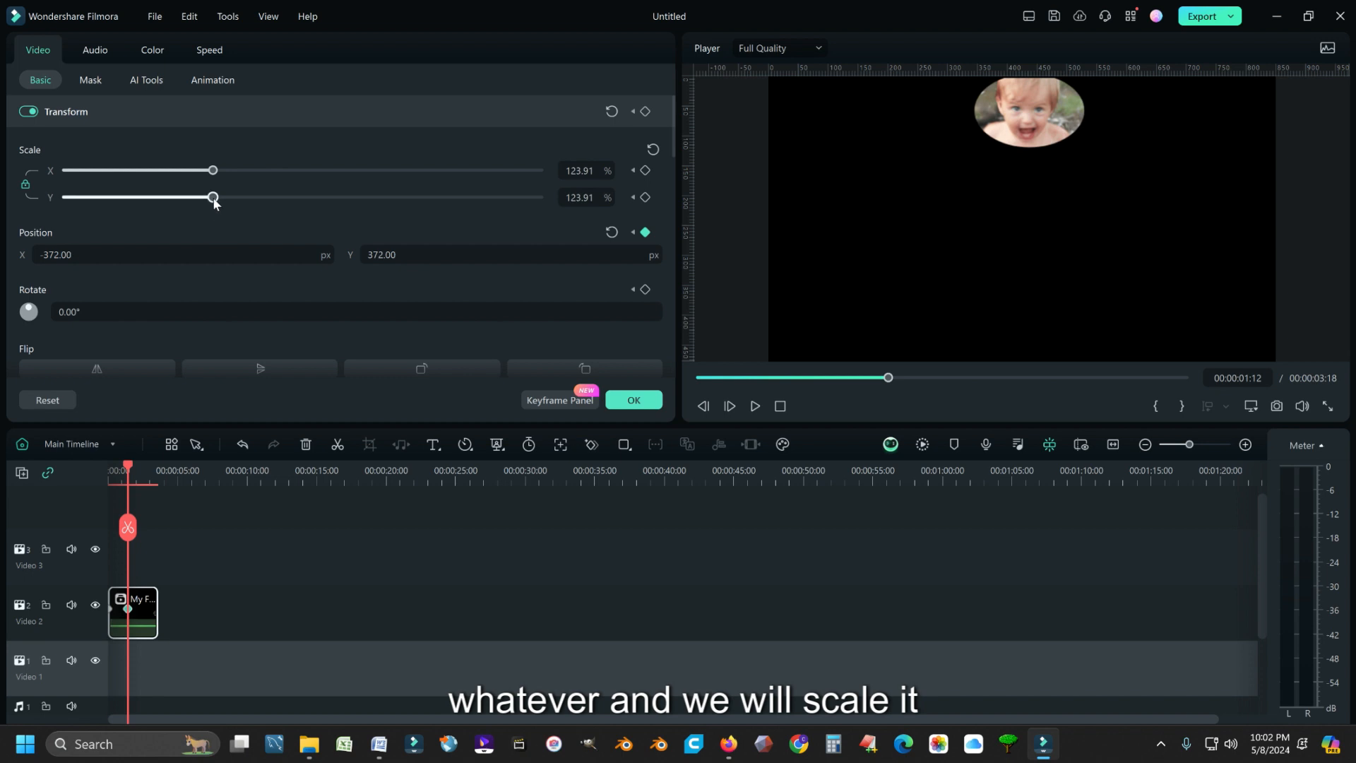
pyautogui.moveTo(213, 197); pyautogui.dragTo(177, 197)
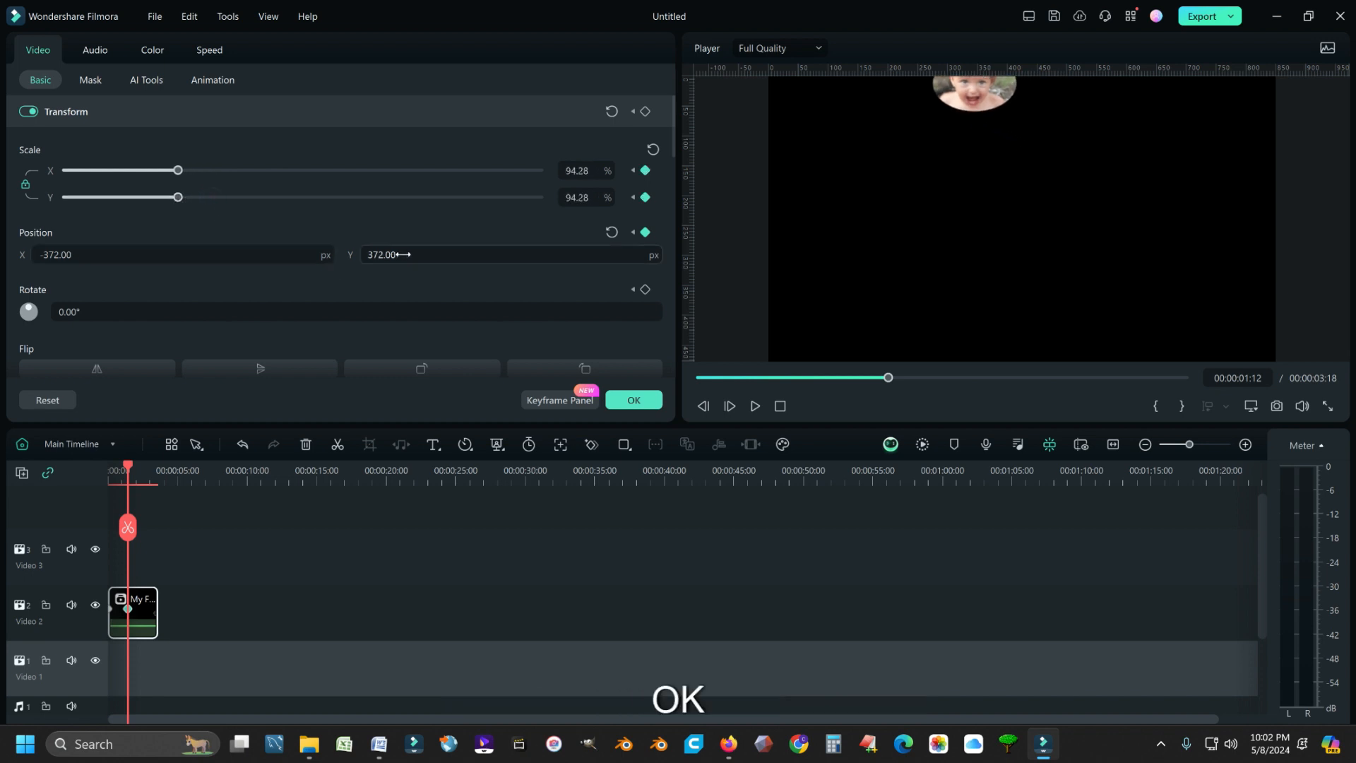
pyautogui.moveTo(403, 254); pyautogui.dragTo(379, 254)
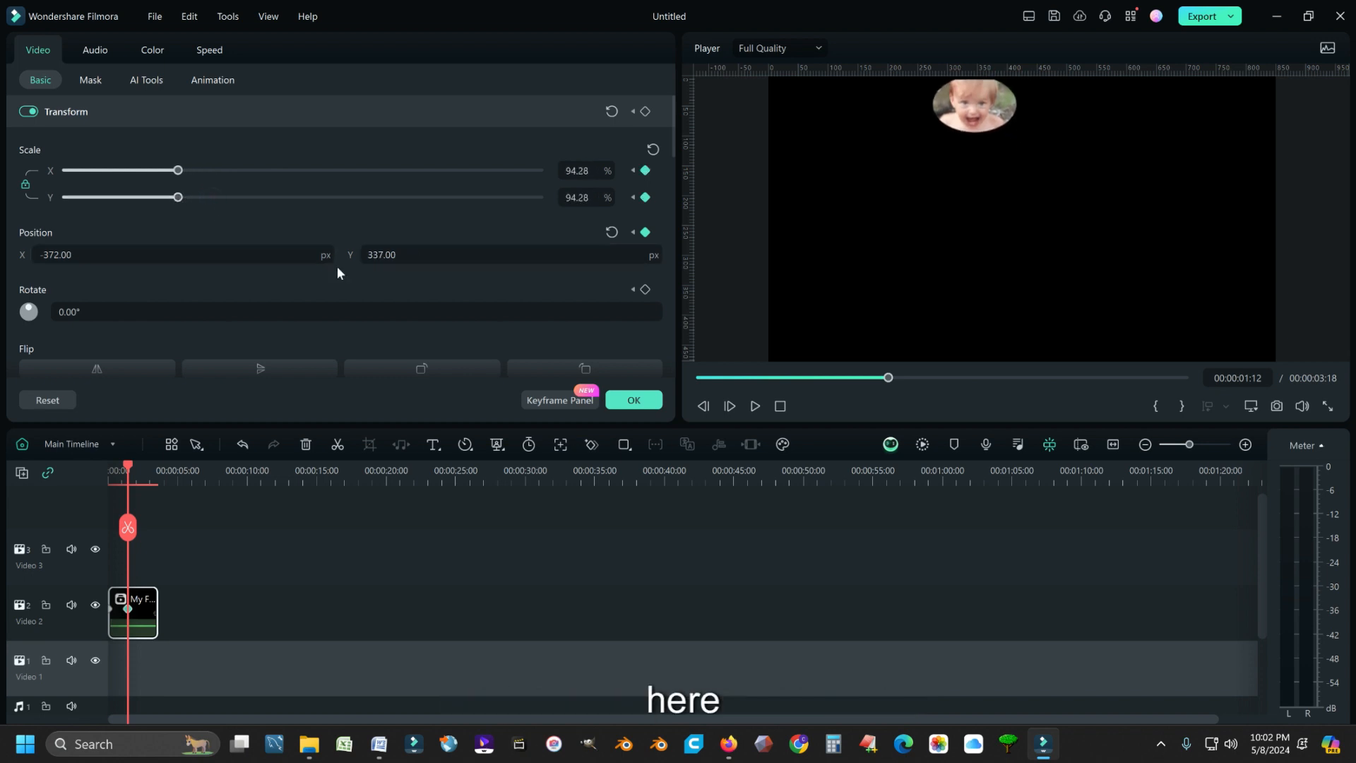
pyautogui.moveTo(173, 254); pyautogui.dragTo(198, 254)
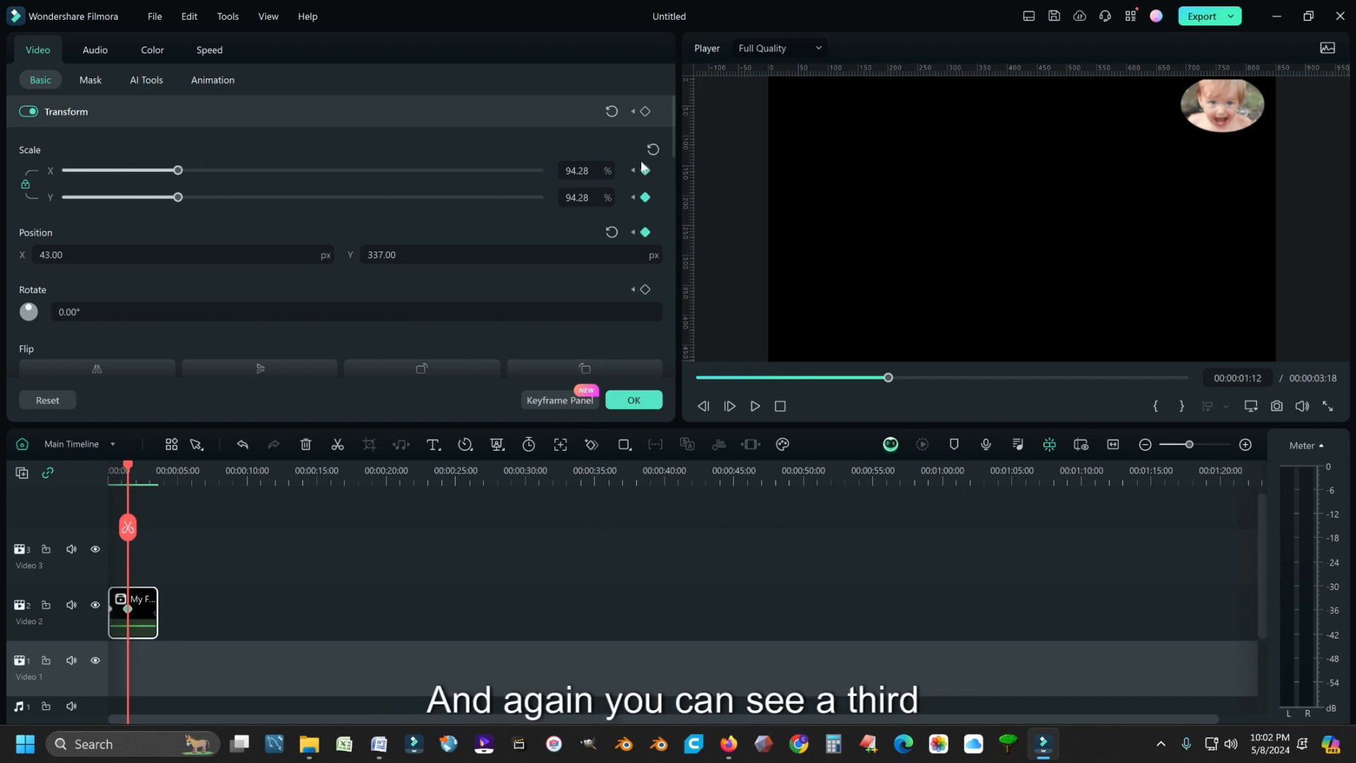
pyautogui.click(645, 111)
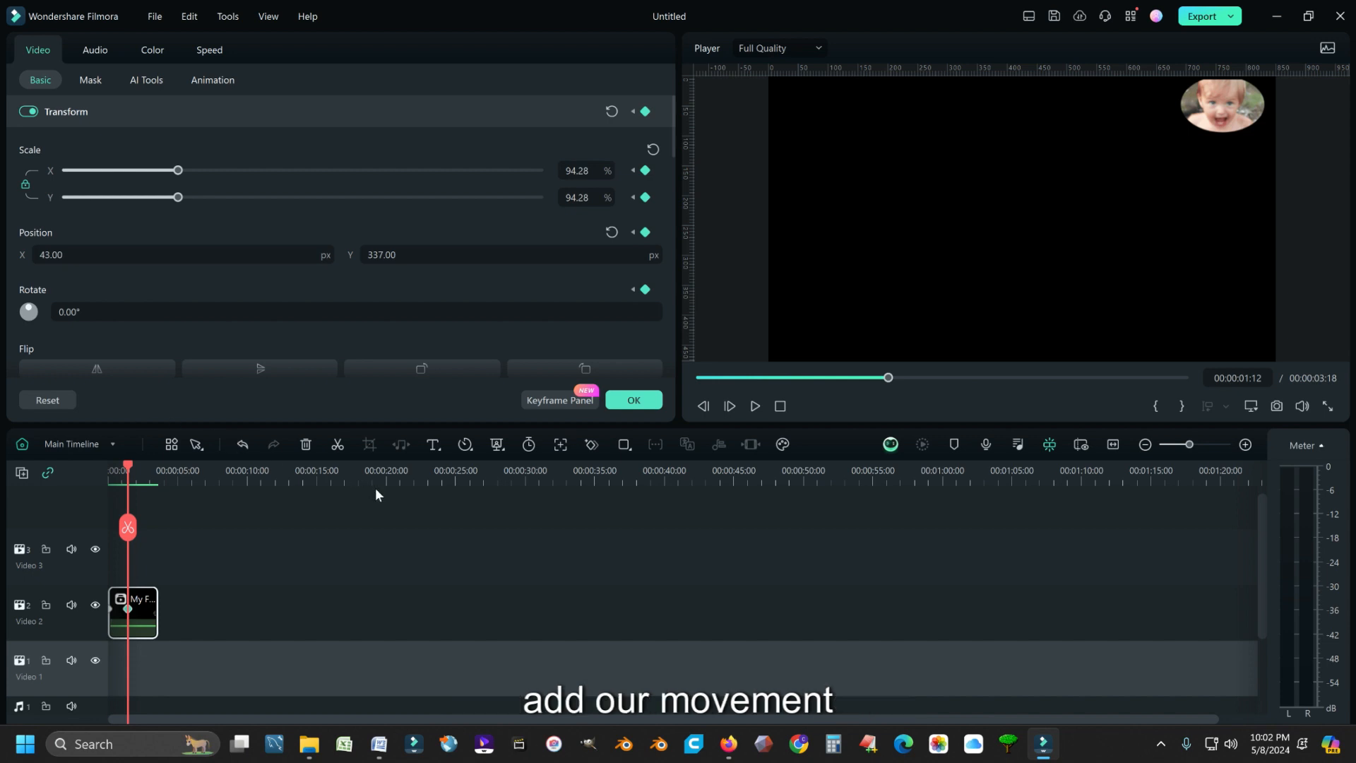
# - Play the keyframed movement from the beginning to check it, and return the playhead to the start
pyautogui.click(782, 408)
pyautogui.click(755, 406)
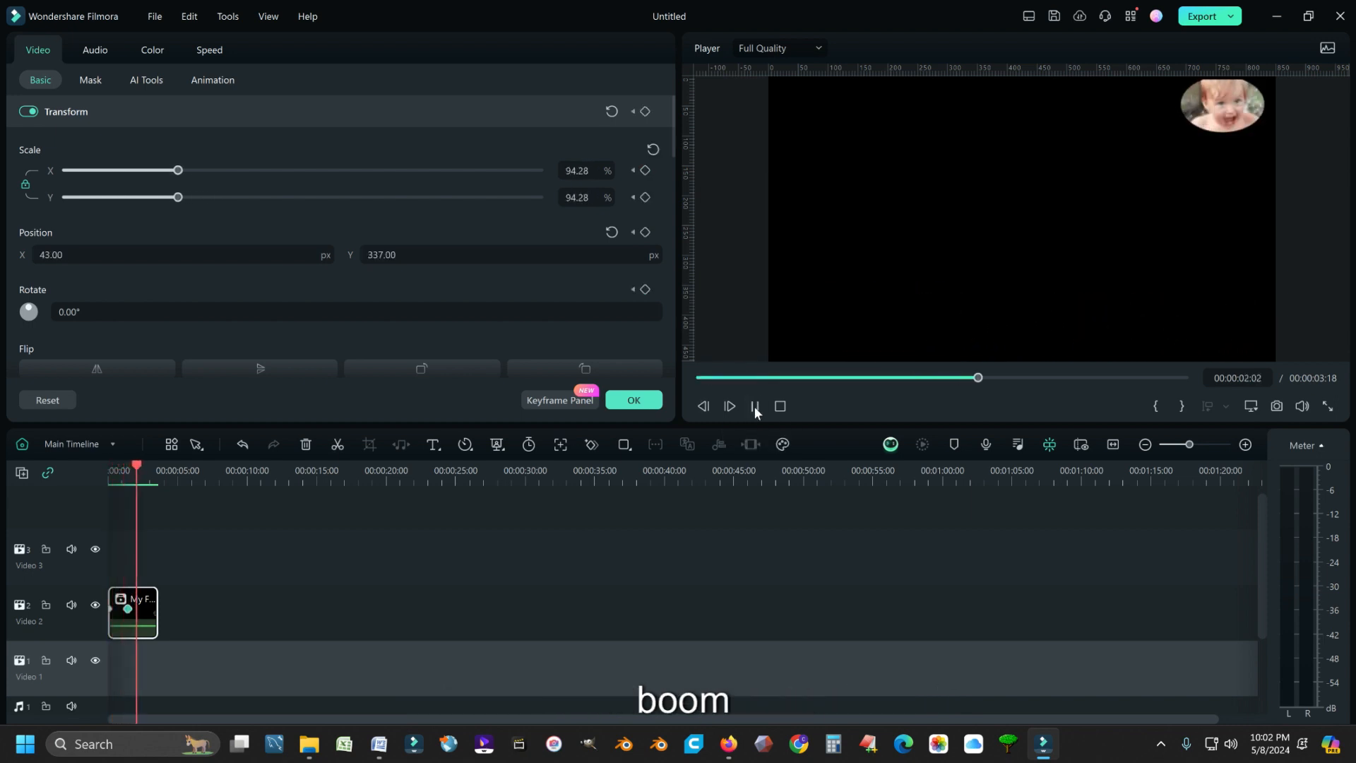
pyautogui.click(755, 407)
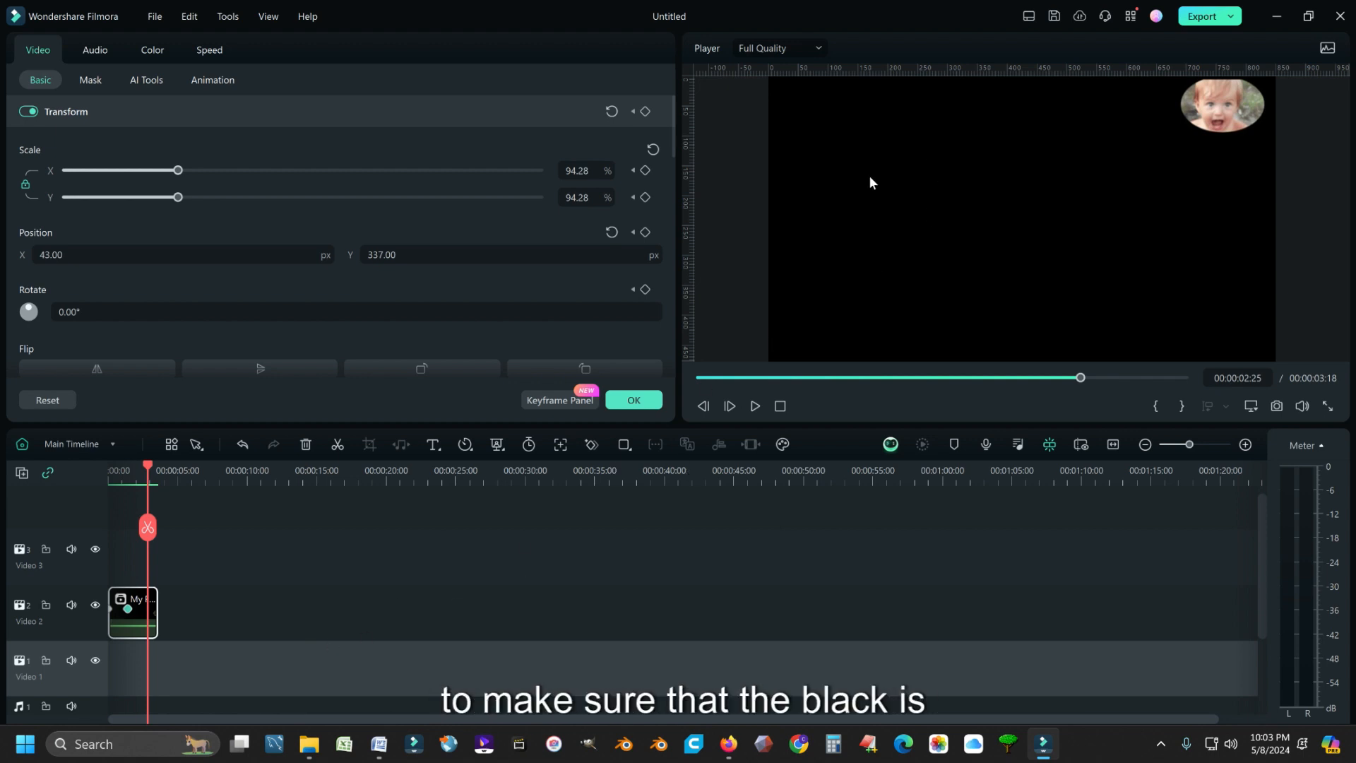
pyautogui.click(781, 407)
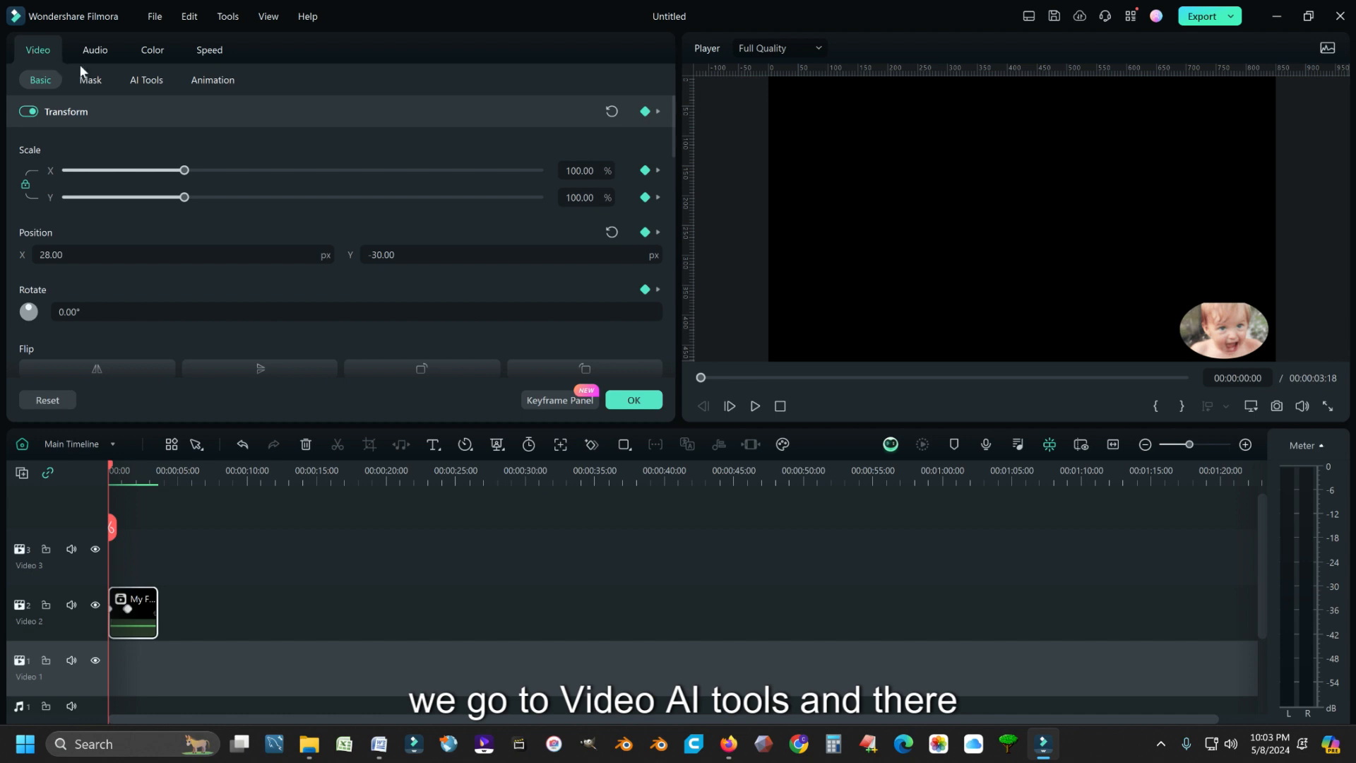
# - Enable Chroma Key on the My Face clip and set its key color to black
pyautogui.click(147, 81)
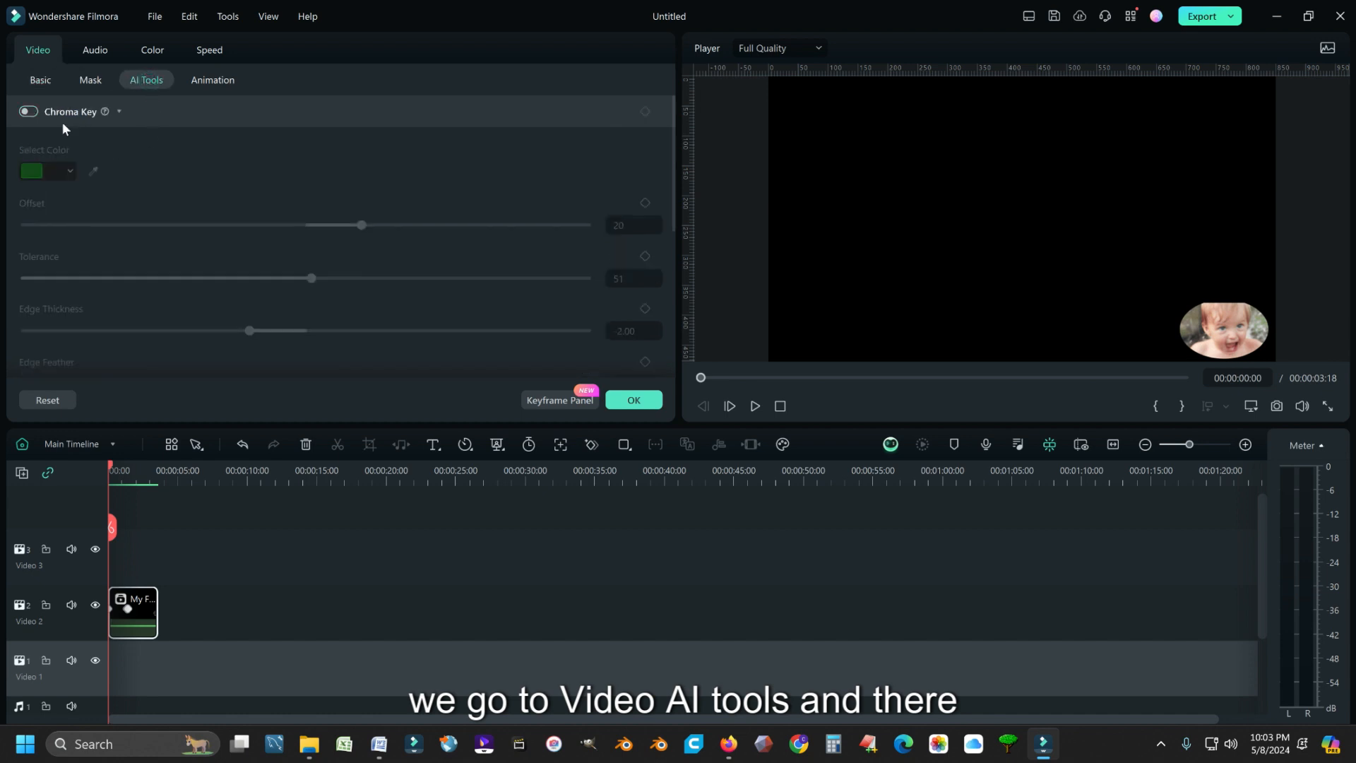
pyautogui.click(33, 112)
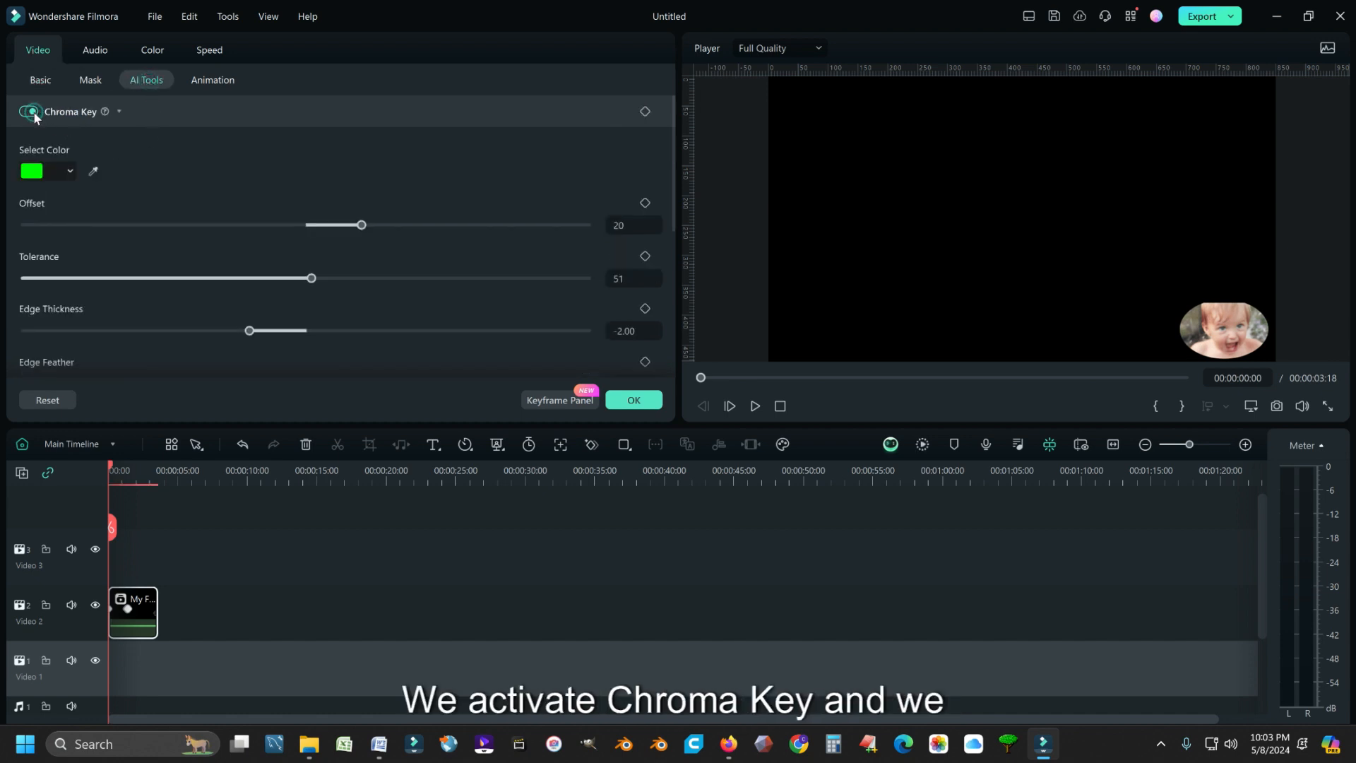
pyautogui.click(70, 171)
pyautogui.click(32, 274)
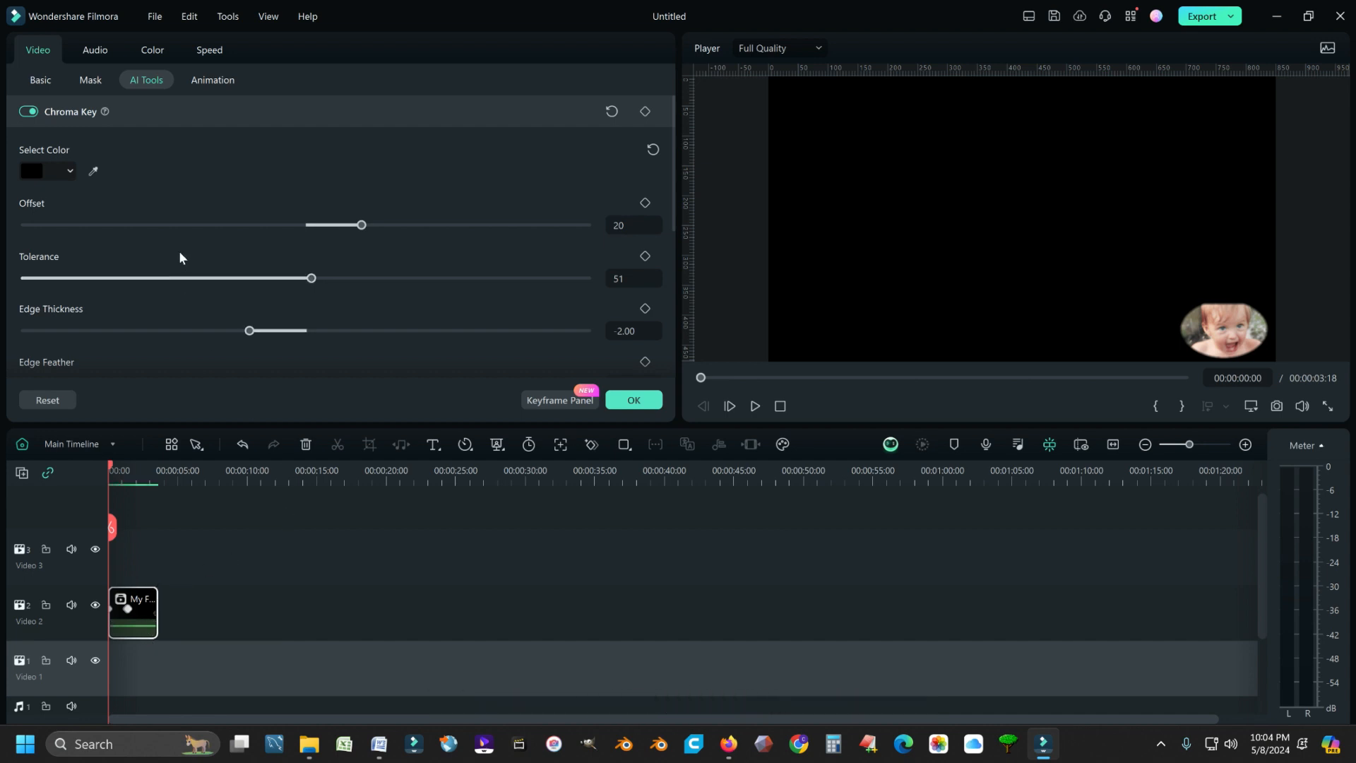
# - Accept the Chroma Key settings, place IMG_8047 on Video 1 beneath the My Face clip, and play the overlay to check it
pyautogui.click(636, 401)
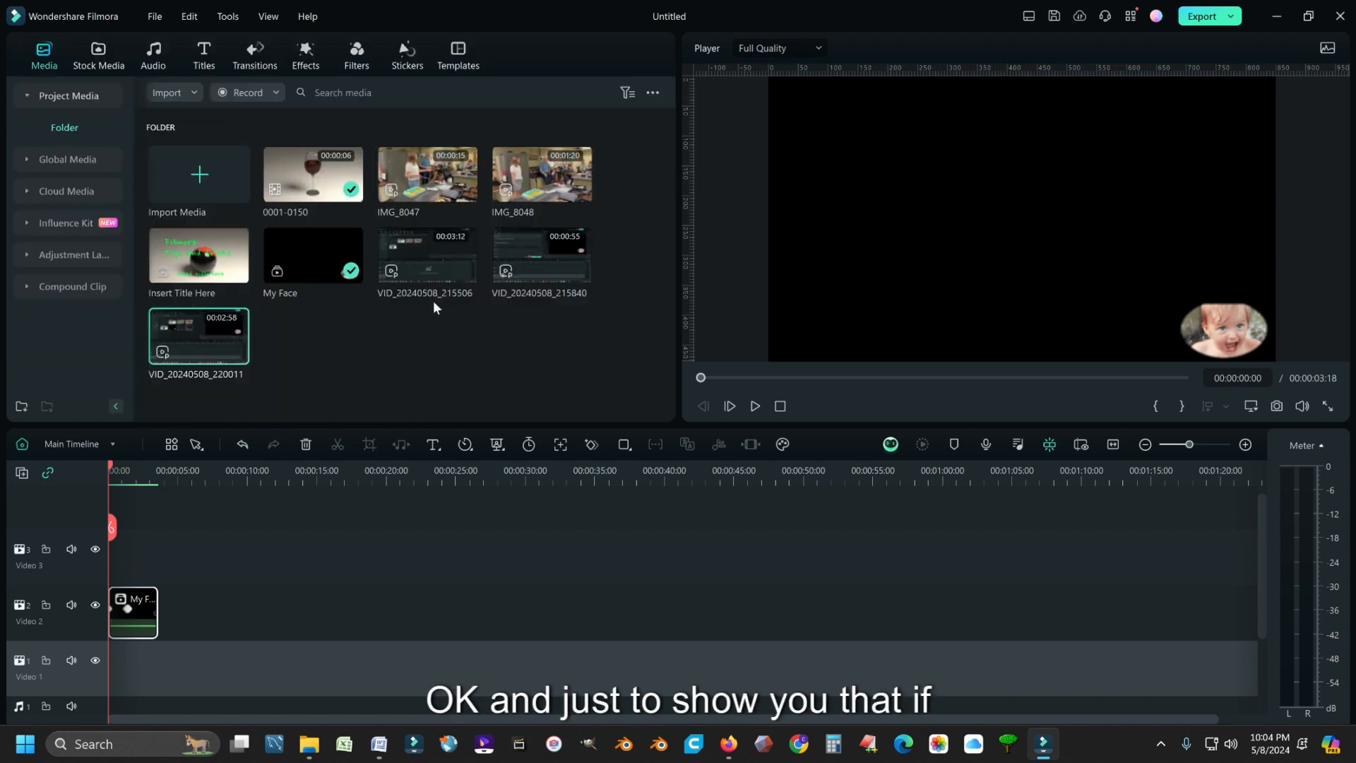
pyautogui.moveTo(427, 177); pyautogui.dragTo(112, 663)
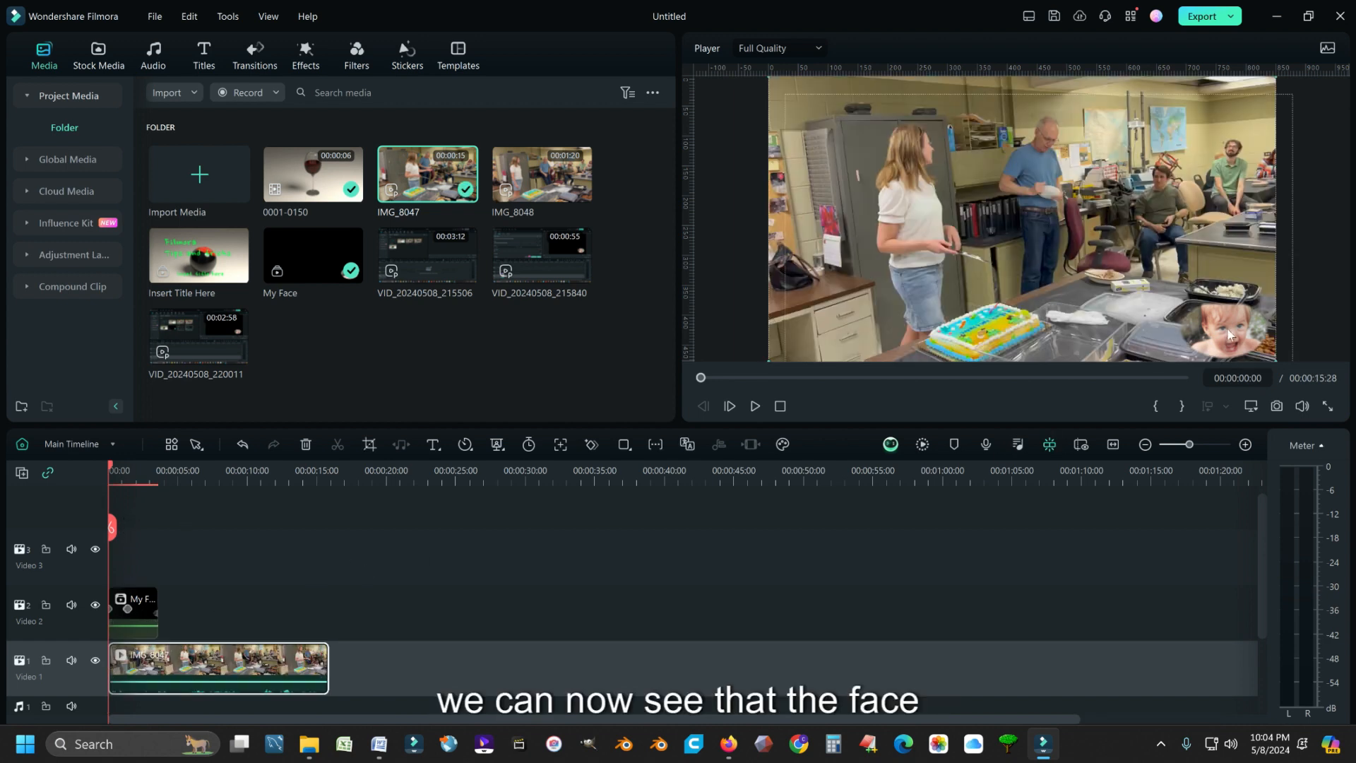
pyautogui.click(755, 407)
pyautogui.click(755, 406)
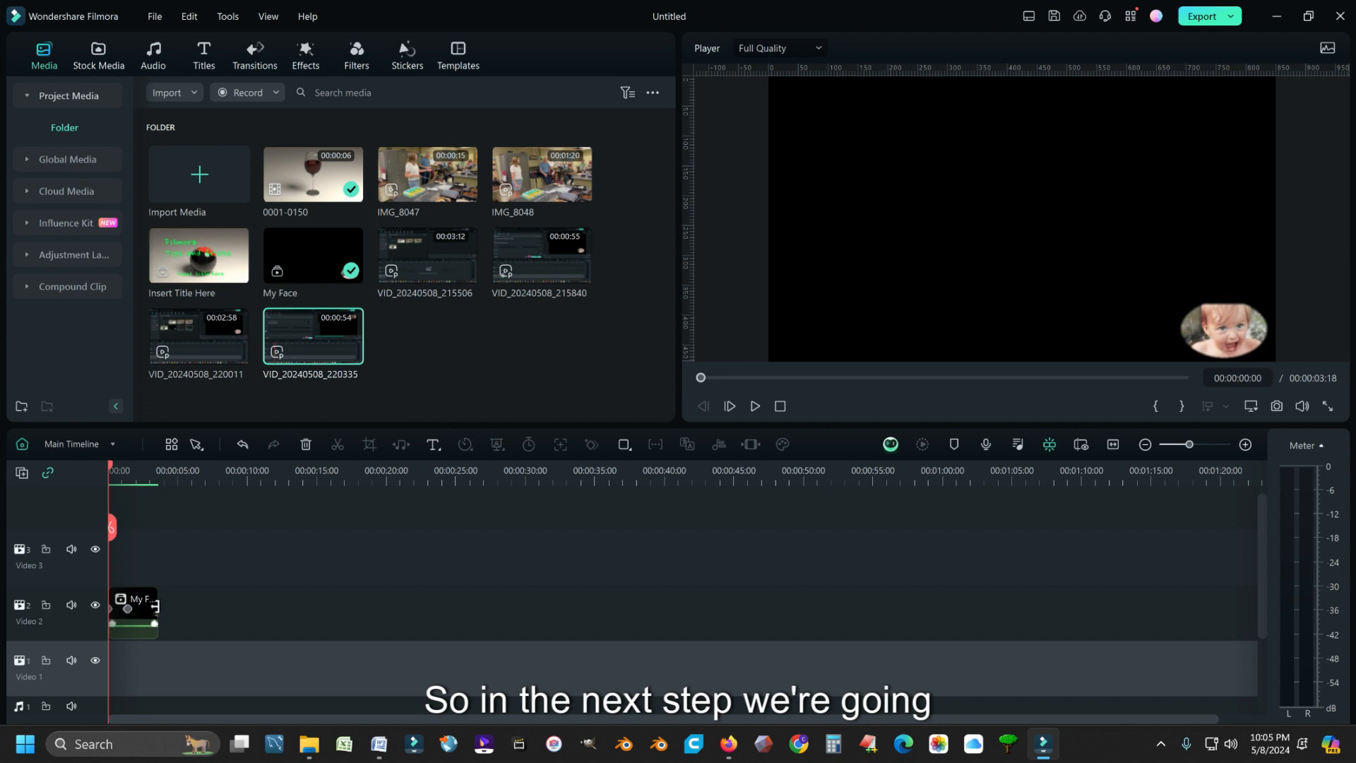
# - Save the timeline with the My Face clip as a new custom template
pyautogui.click(459, 51)
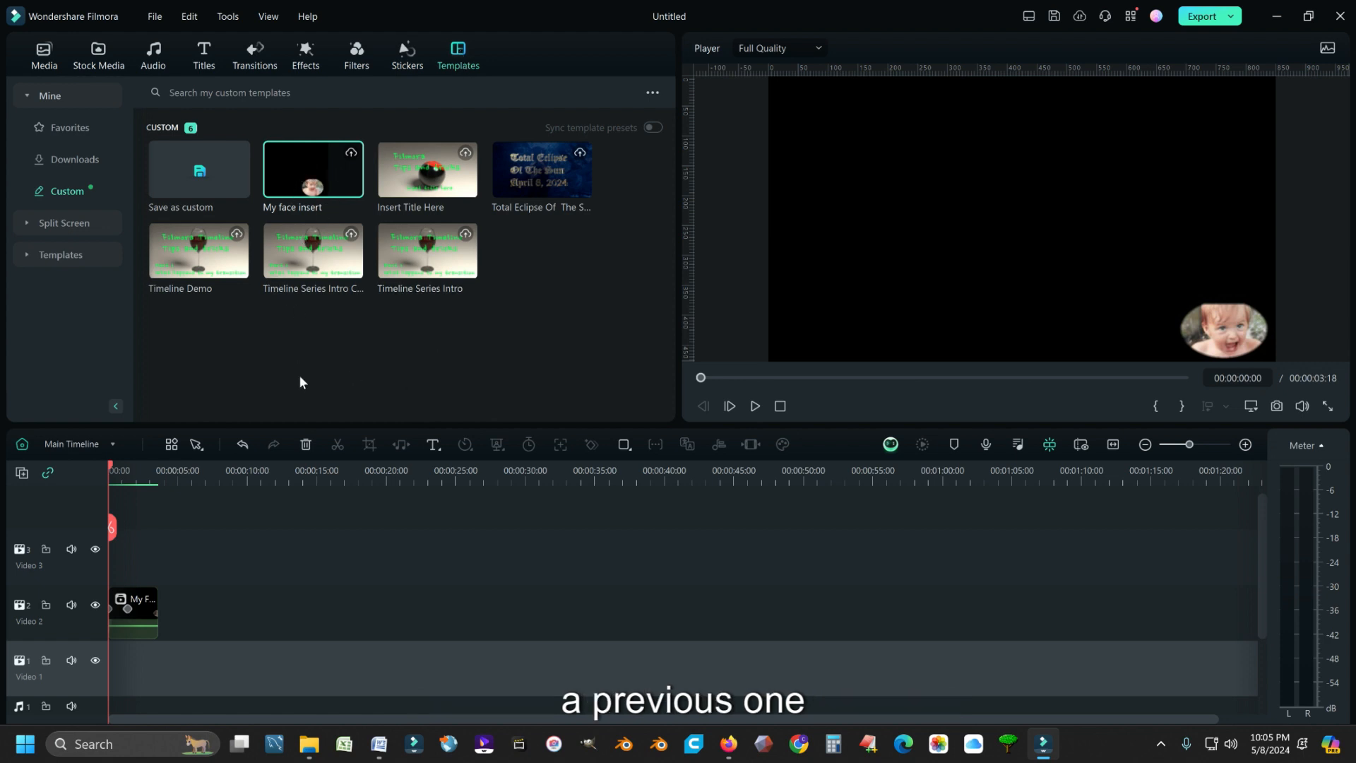
pyautogui.click(26, 95)
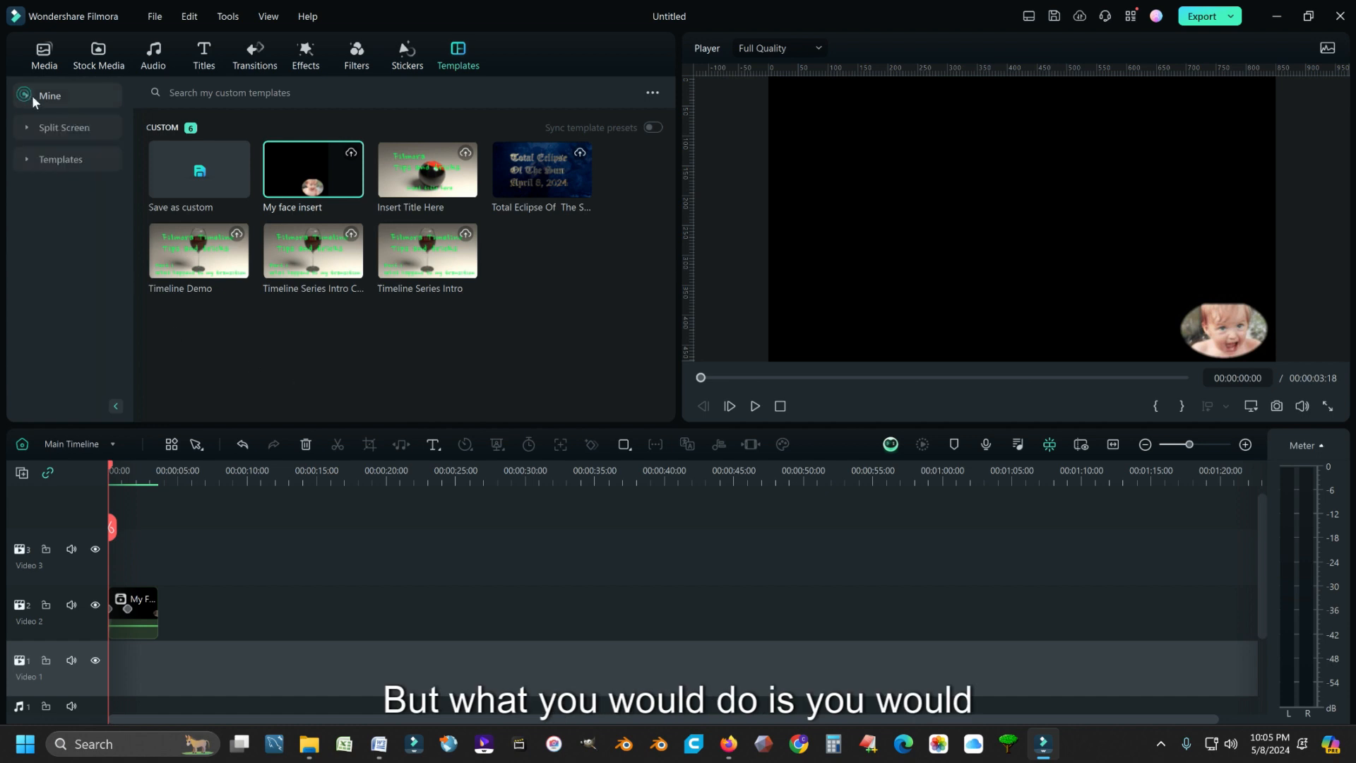
pyautogui.click(44, 94)
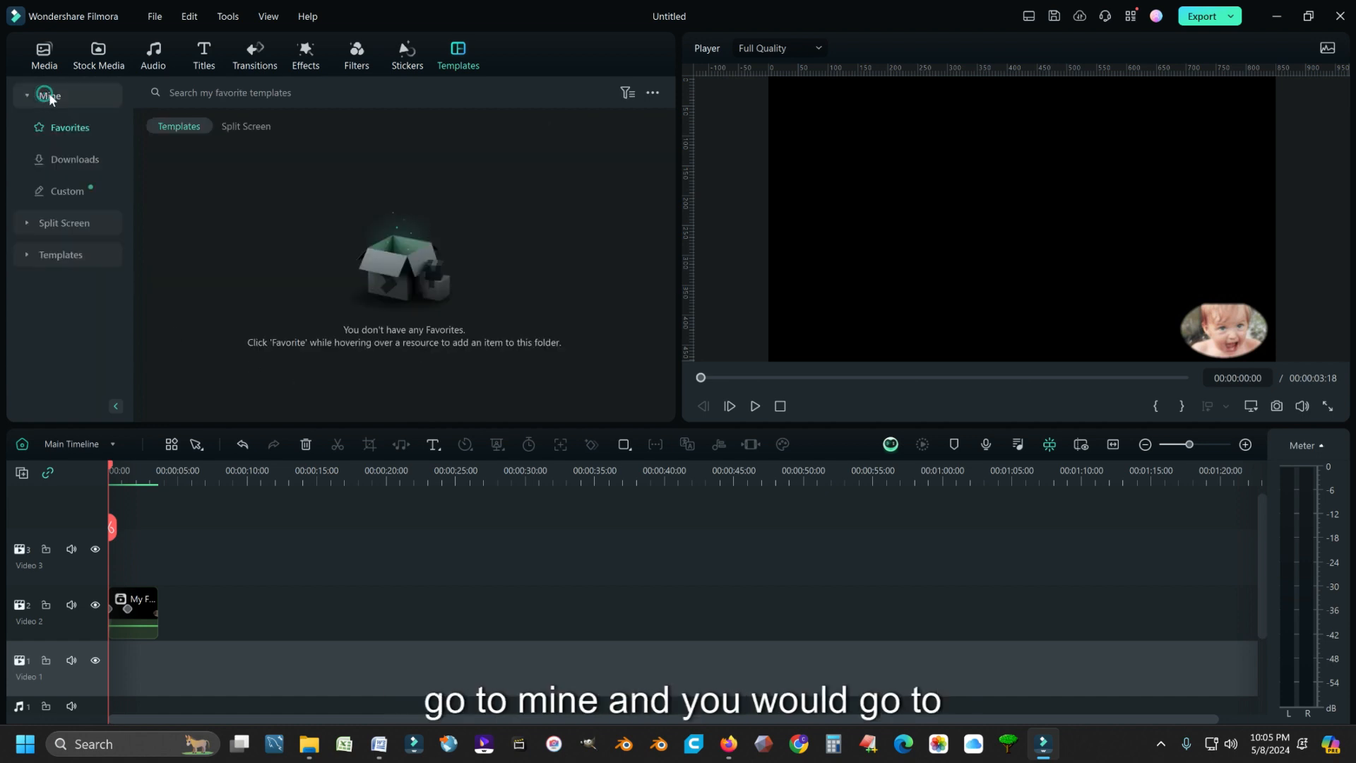
pyautogui.click(61, 193)
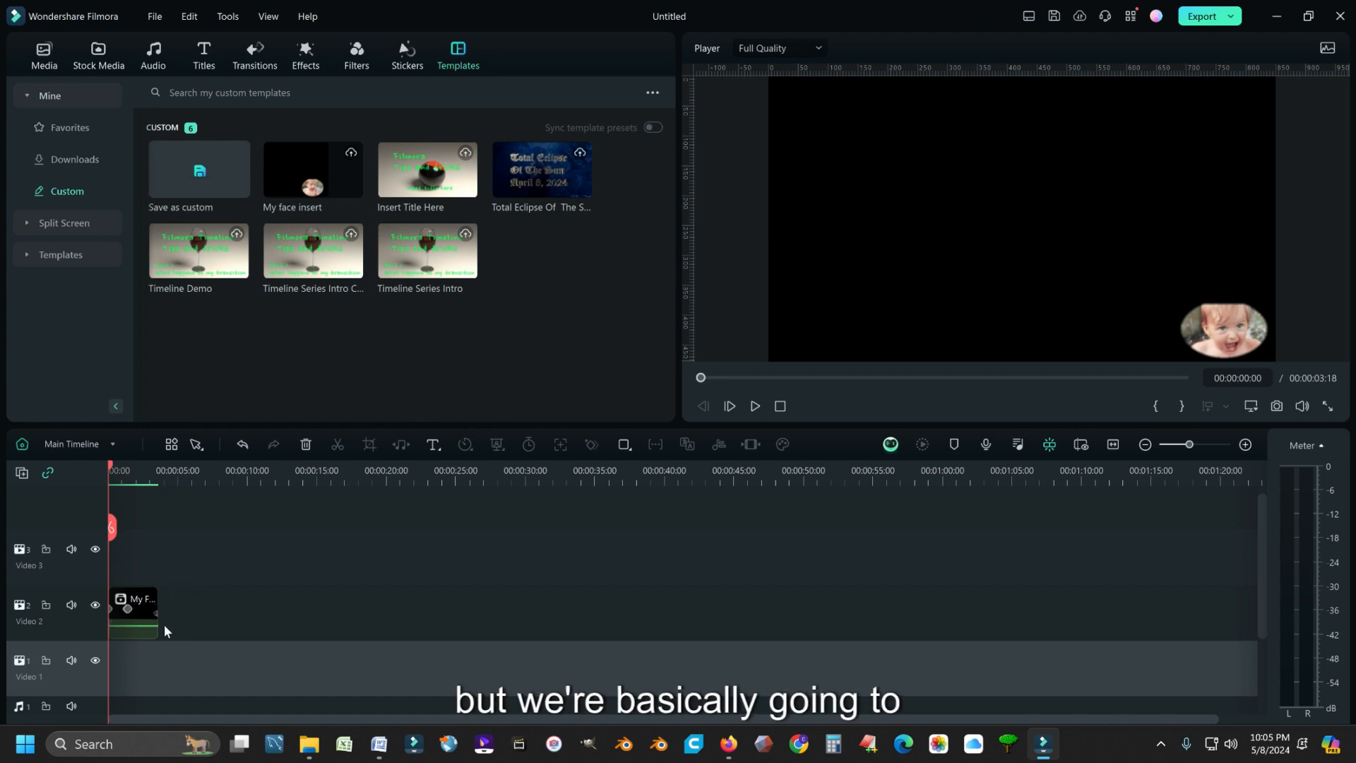
pyautogui.moveTo(156, 623)
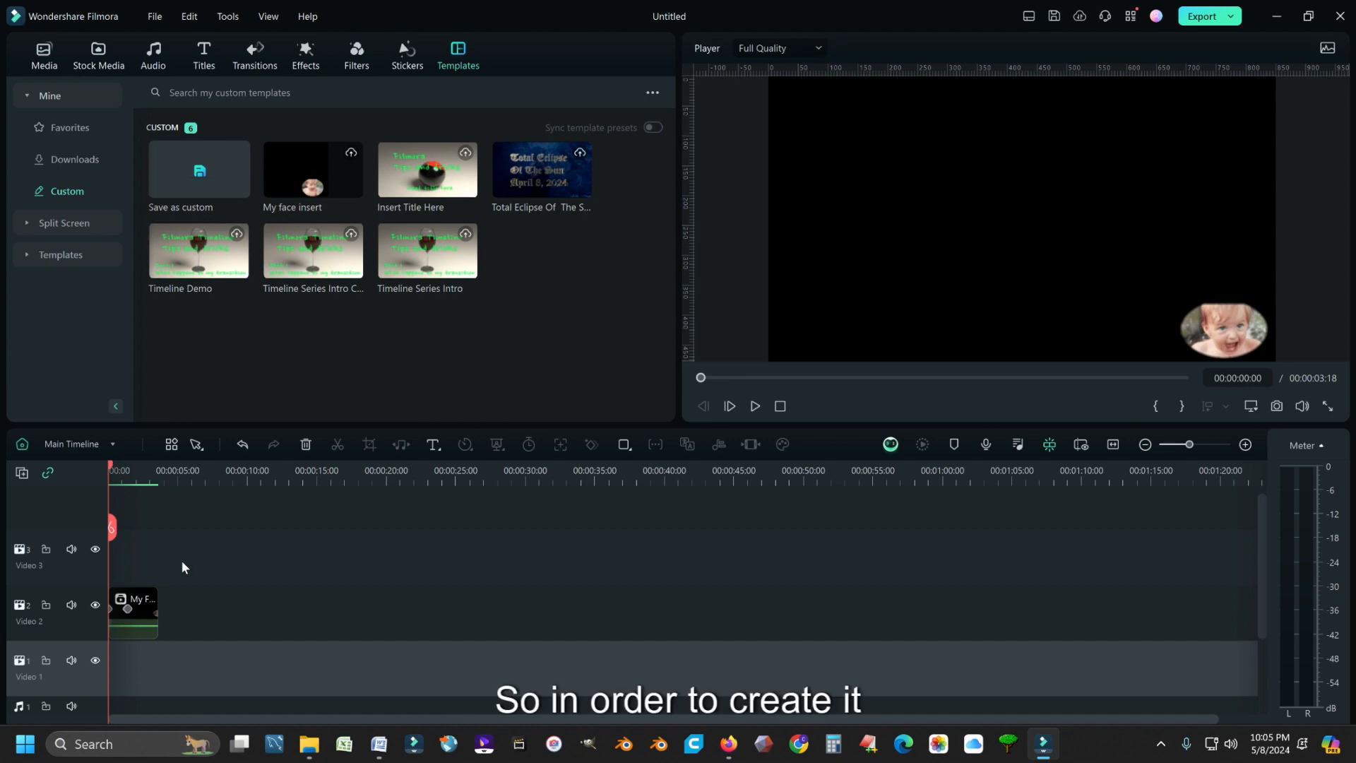
pyautogui.click(198, 172)
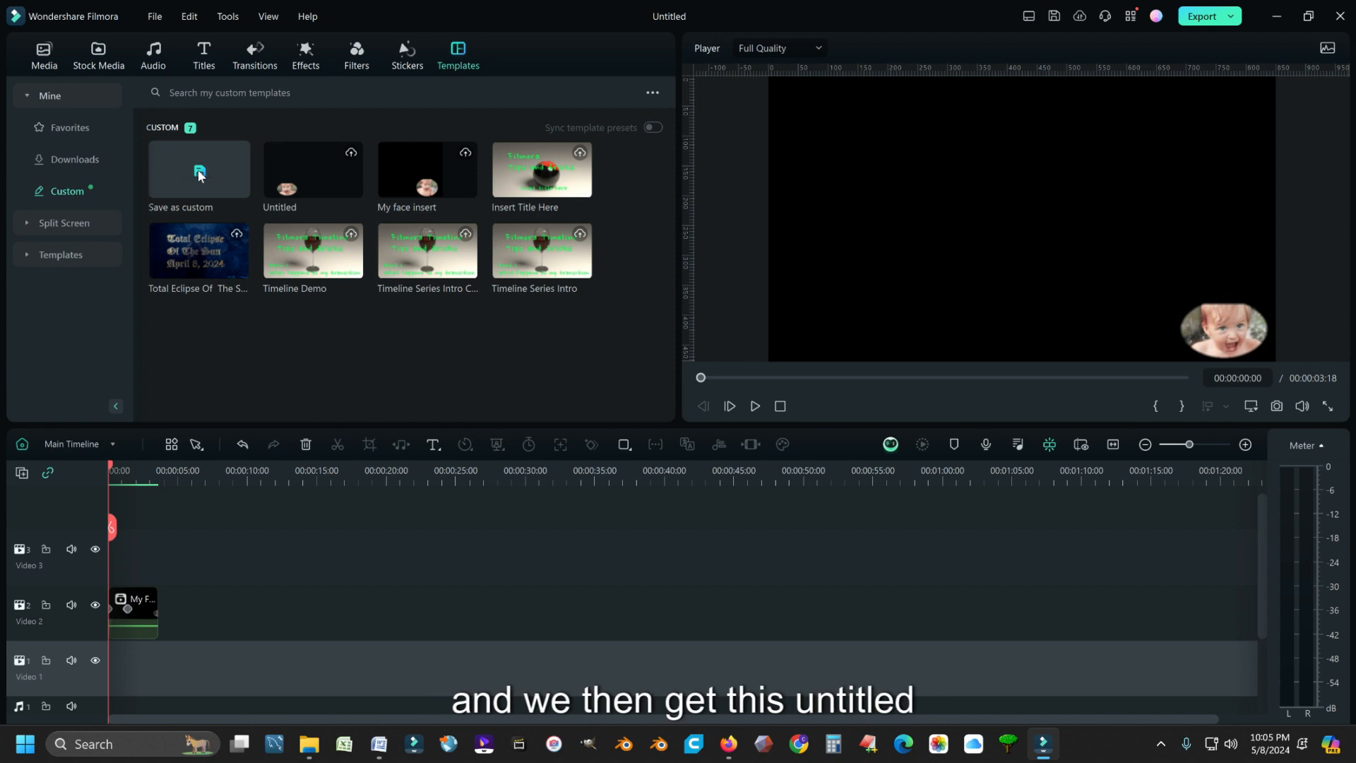
# - Rename the newly saved custom template to My New face insert
pyautogui.rightClick(275, 176)
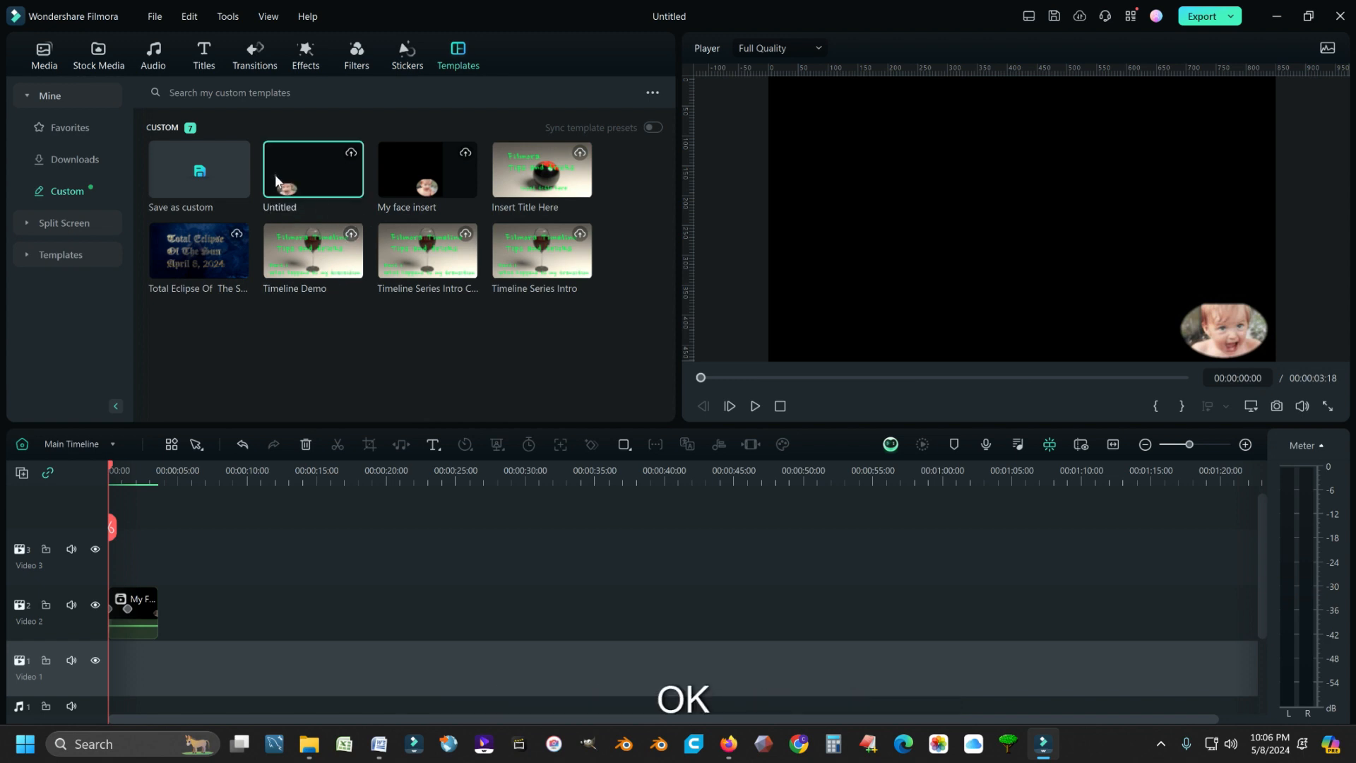
pyautogui.rightClick(276, 176)
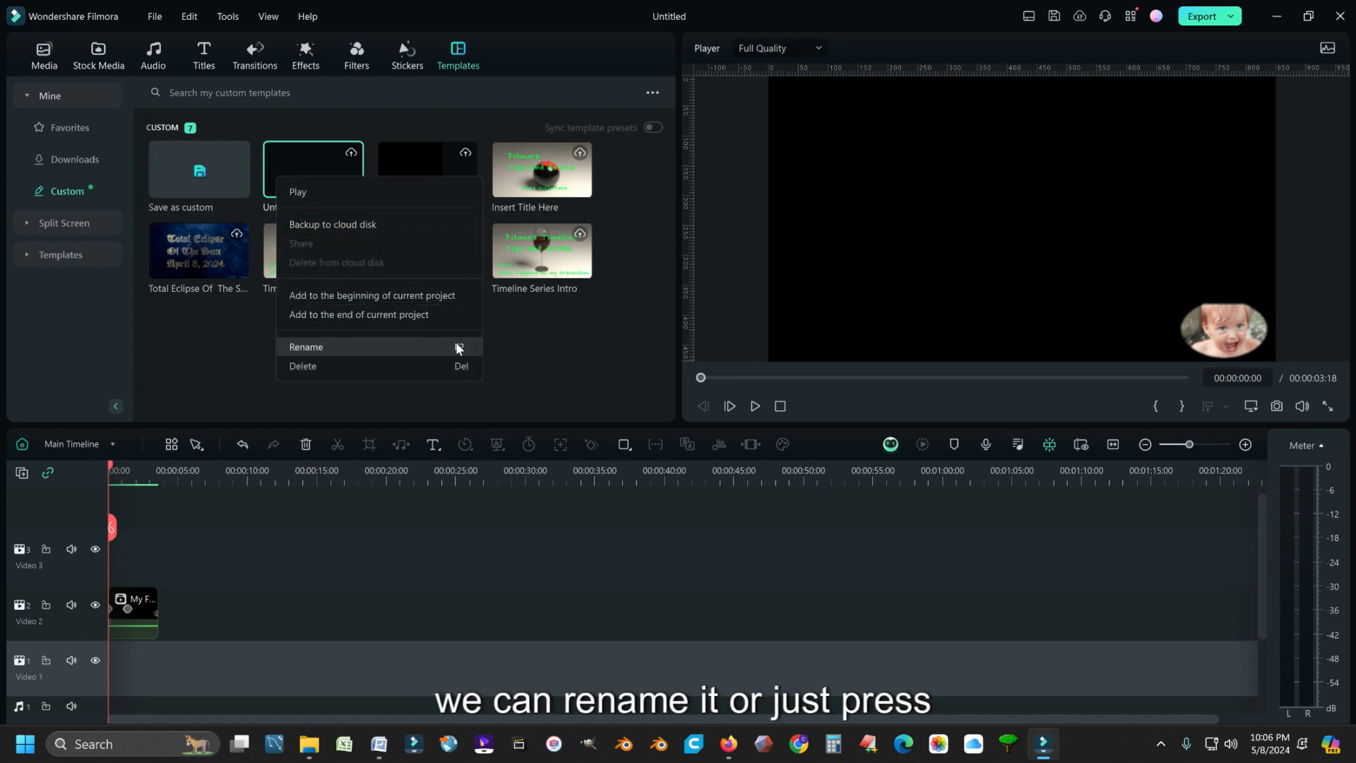
pyautogui.click(342, 346)
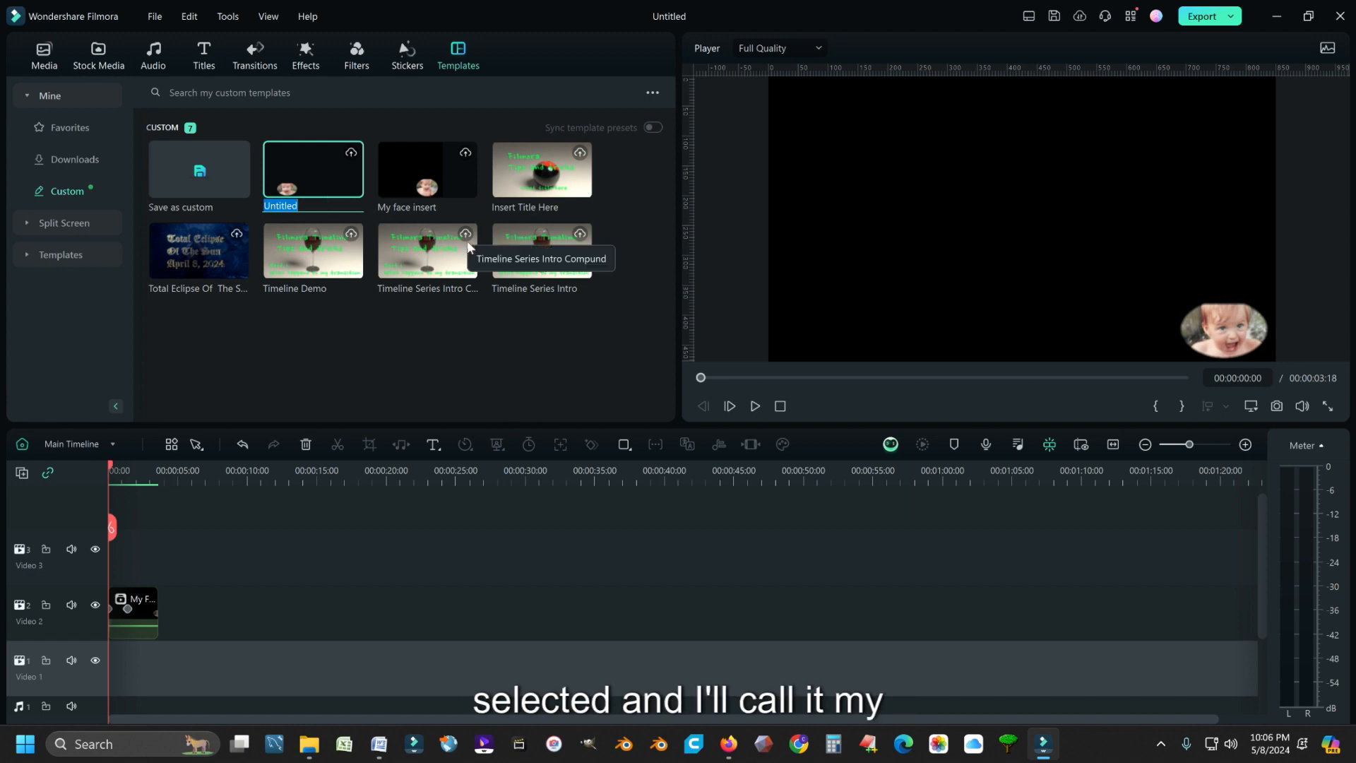
pyautogui.write('My ')
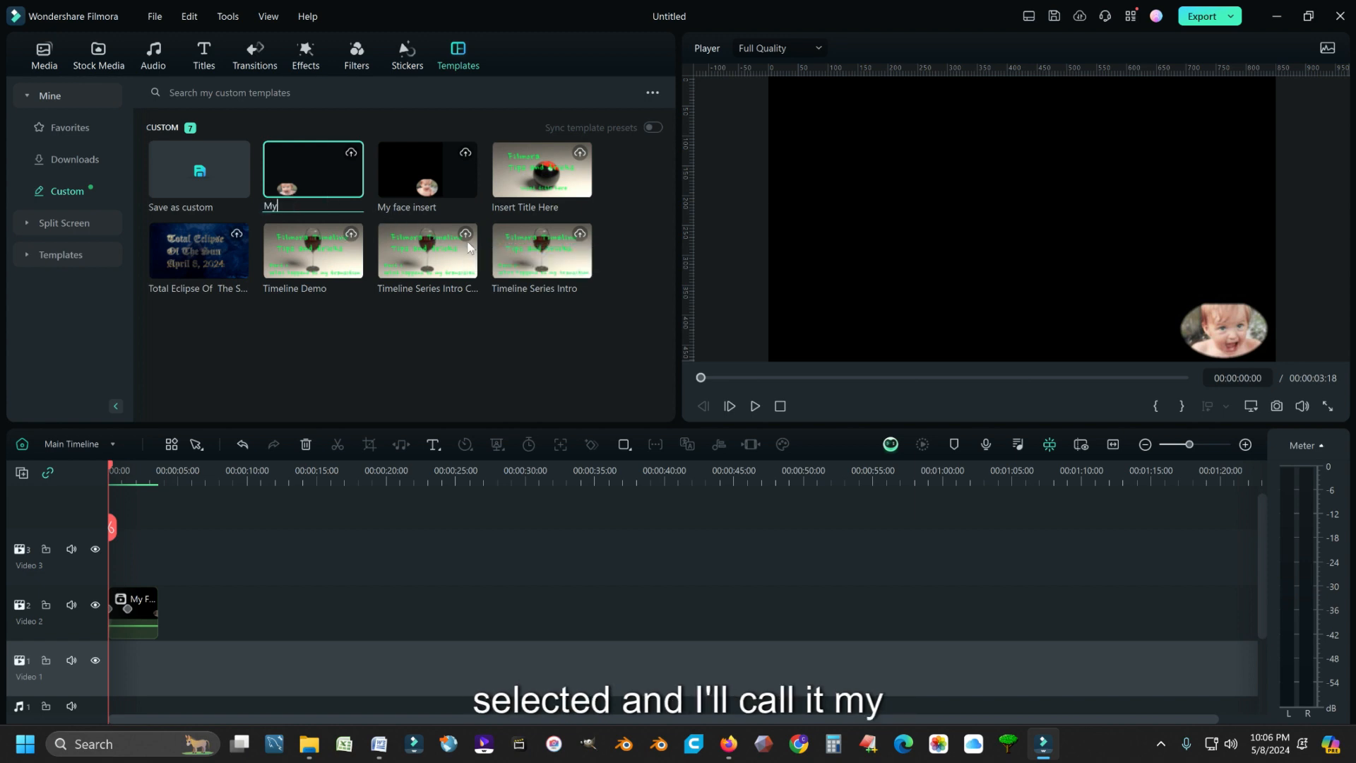
pyautogui.write('New')
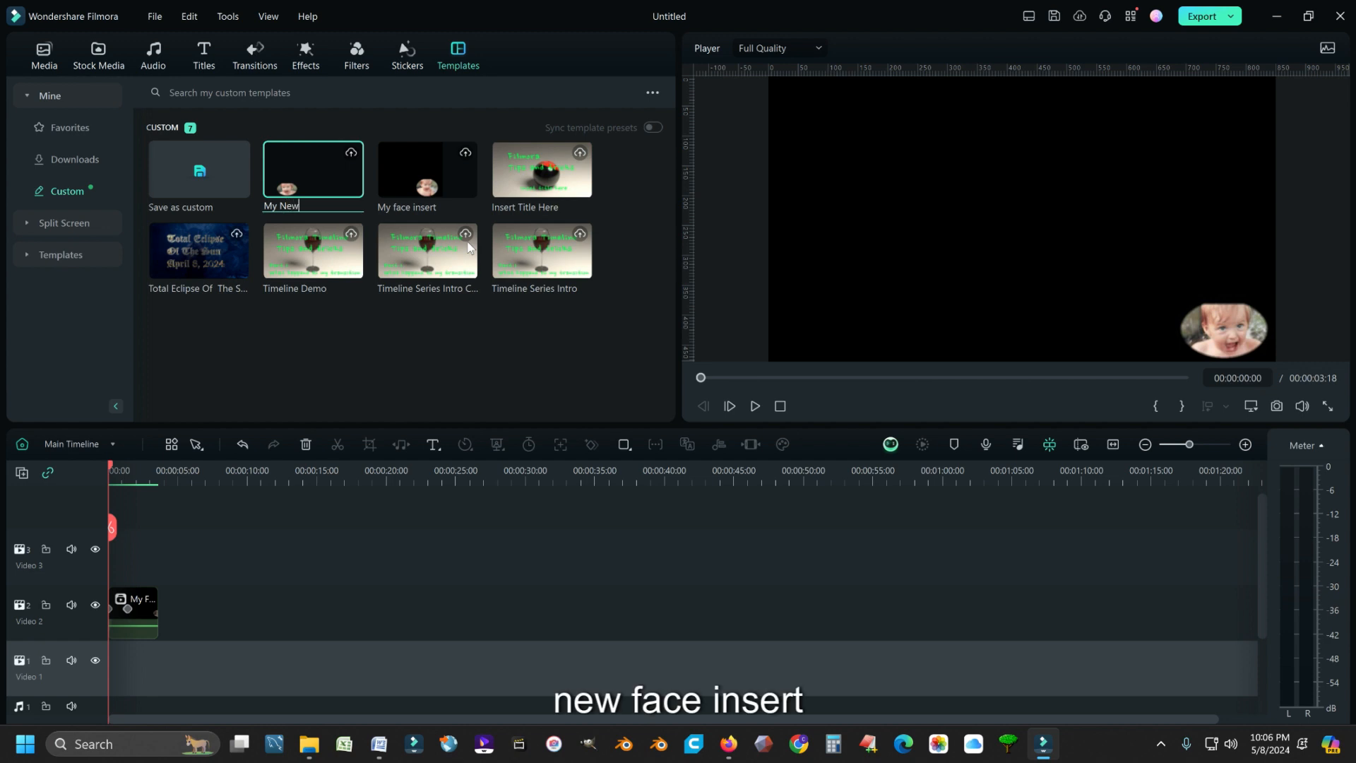
pyautogui.write(' face in')
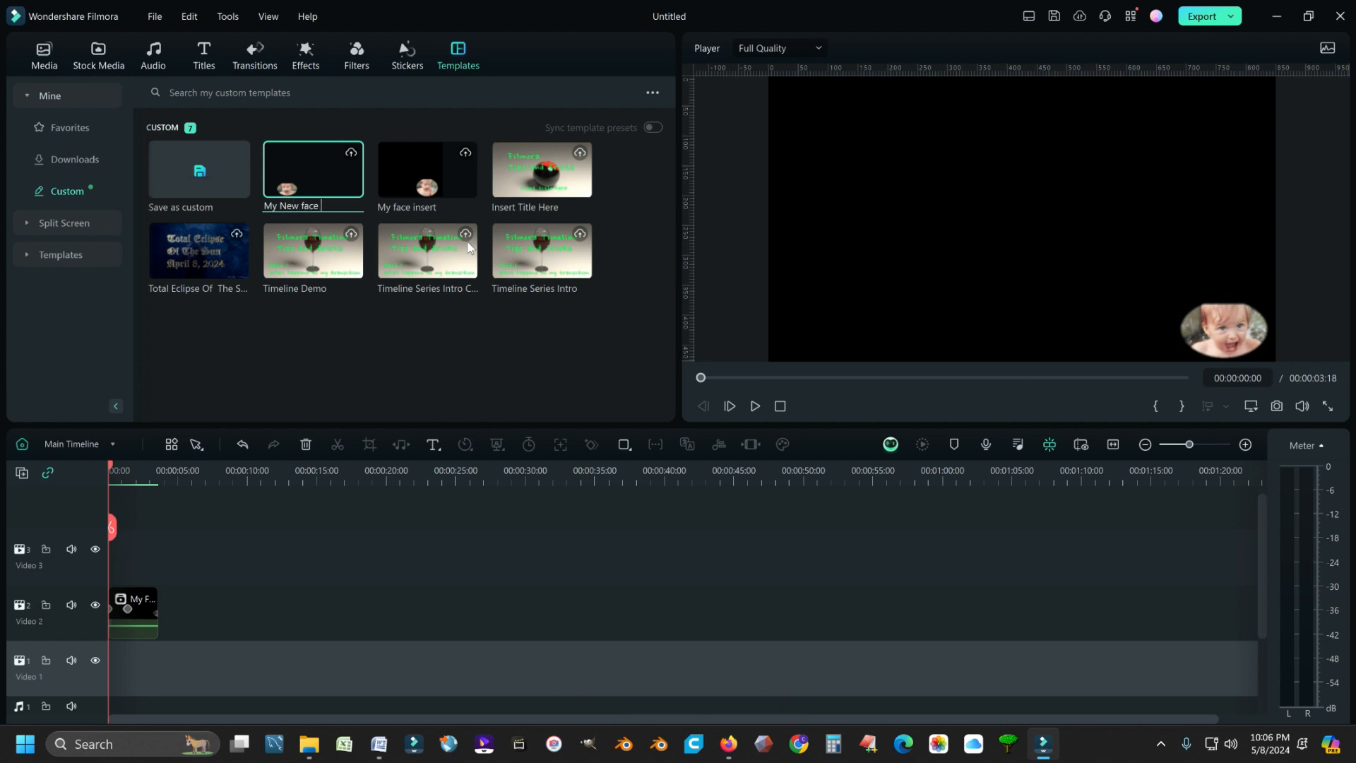
pyautogui.write('sert')
pyautogui.press('Return')
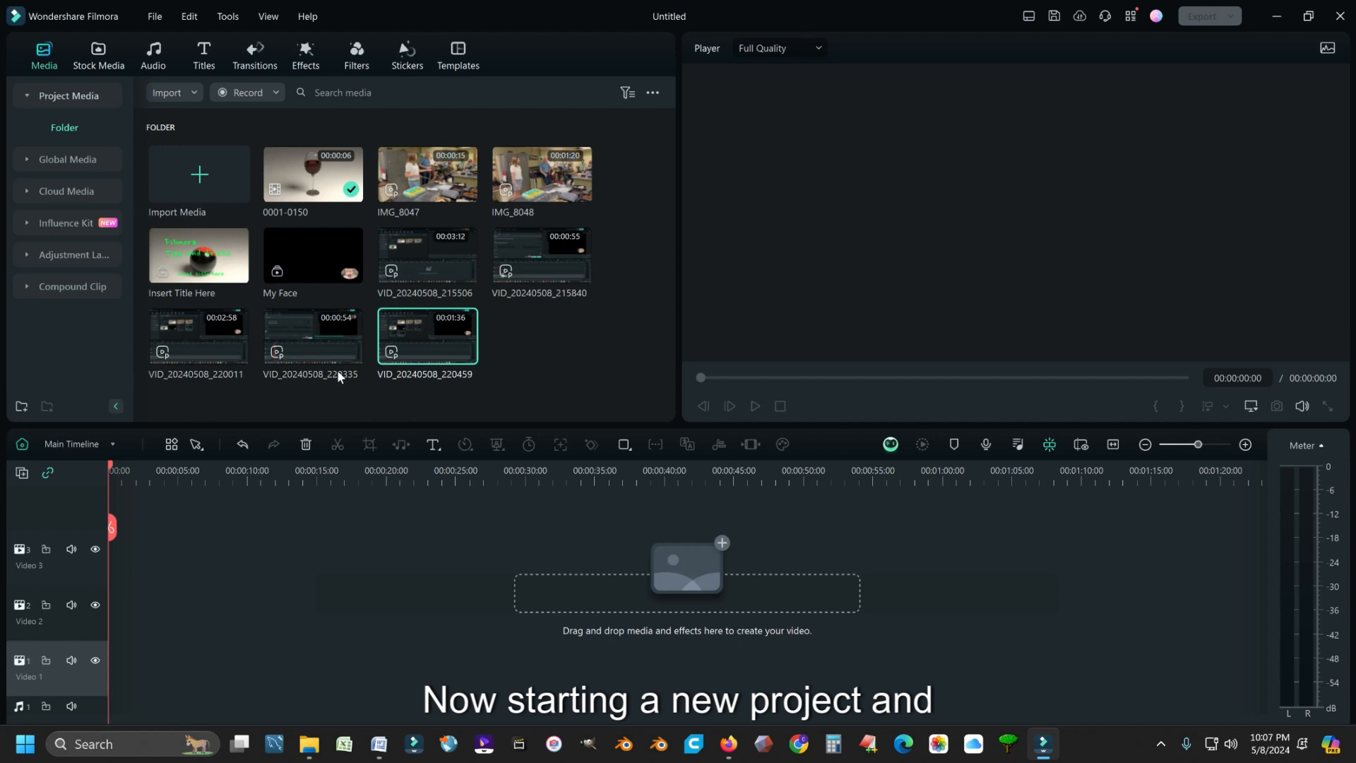
# - Place IMG_8047 at the start of Video 1 and the My New face insert template above it on Video 2
pyautogui.moveTo(434, 185); pyautogui.dragTo(113, 691)
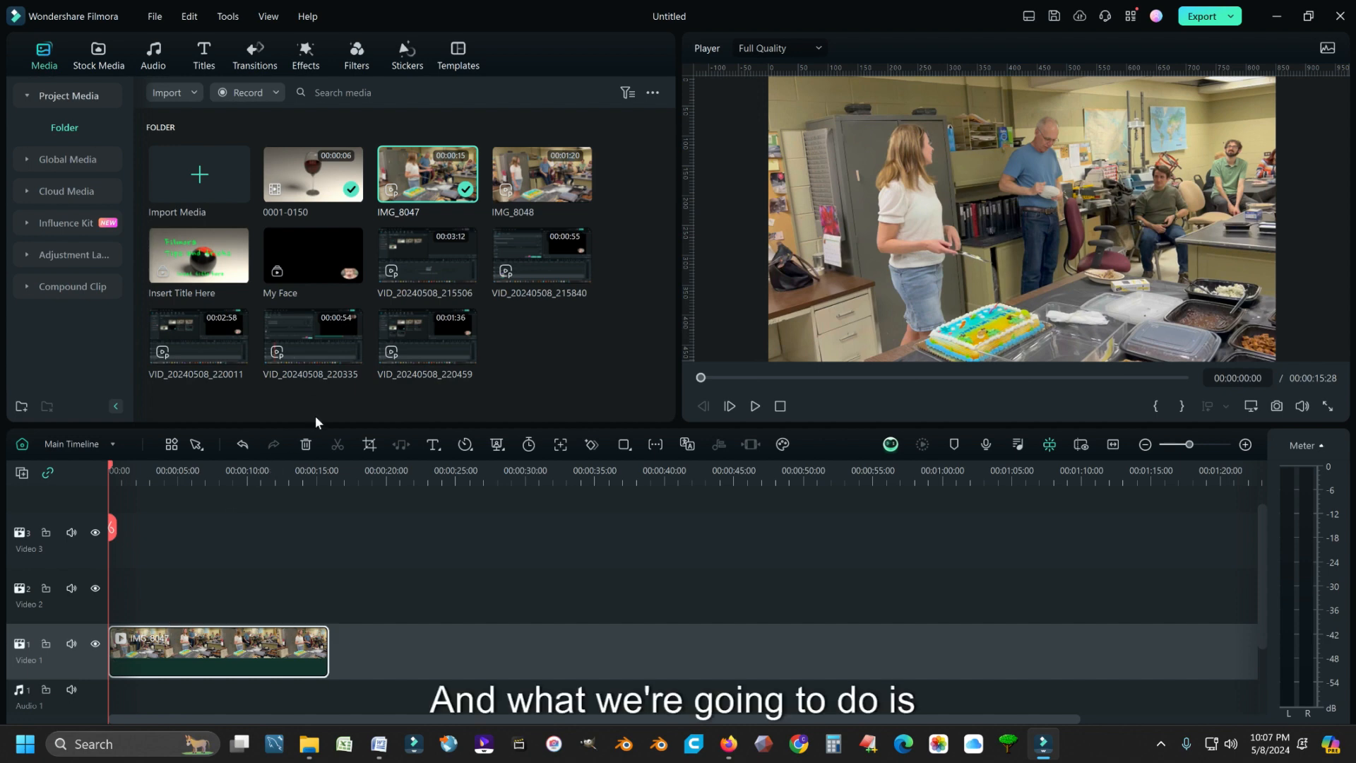
pyautogui.click(456, 61)
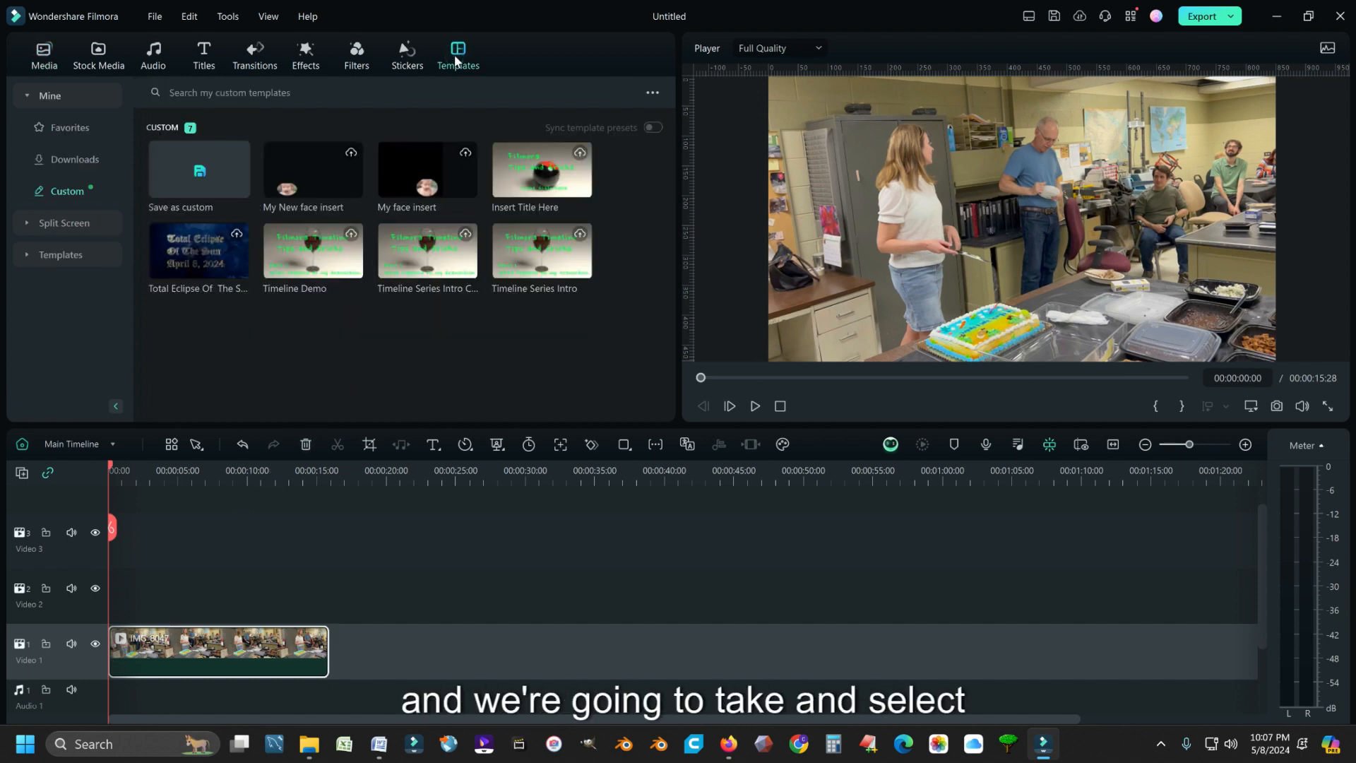
pyautogui.click(312, 172)
pyautogui.moveTo(312, 172); pyautogui.dragTo(117, 608)
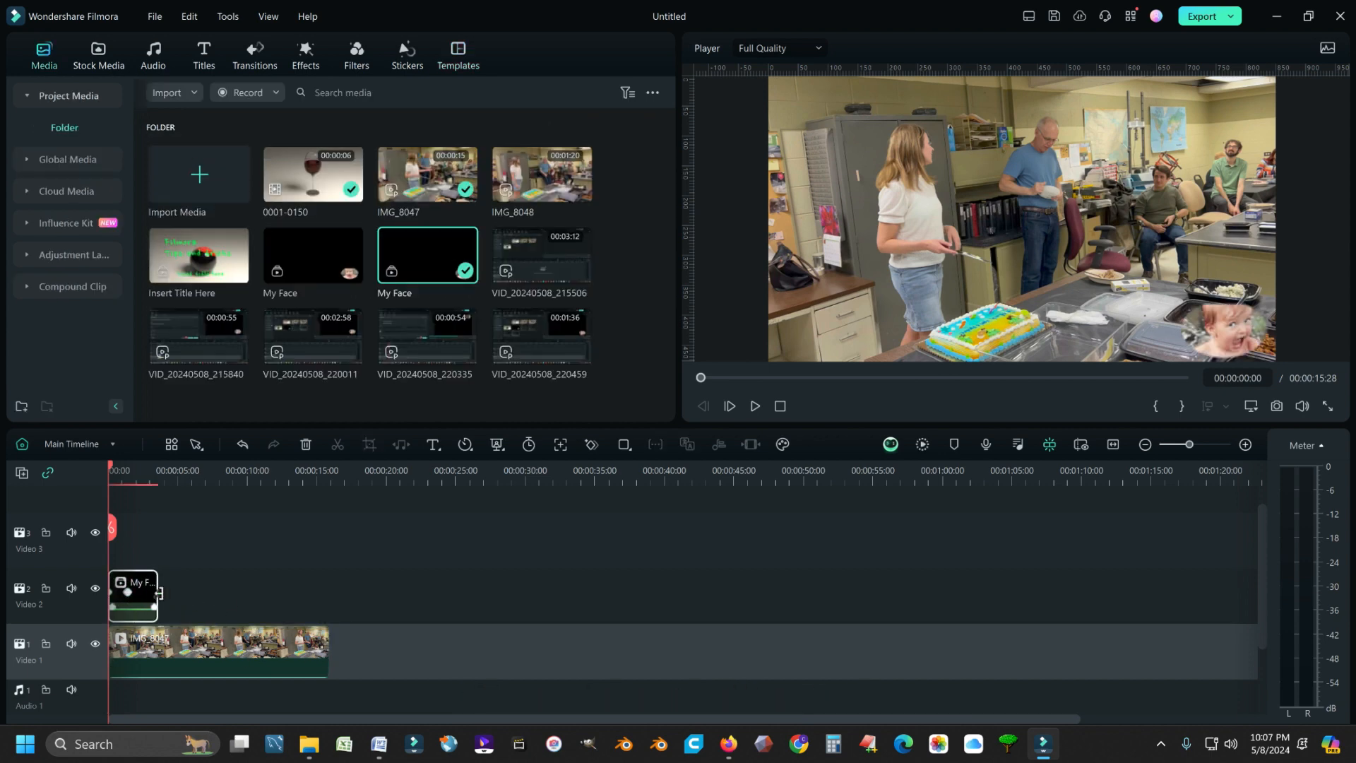
# - Trim the end of IMG_8047 to match the My Face clip's length, and play the result through before returning to the start
pyautogui.moveTo(327, 647); pyautogui.dragTo(190, 640)
pyautogui.moveTo(167, 639); pyautogui.dragTo(159, 642)
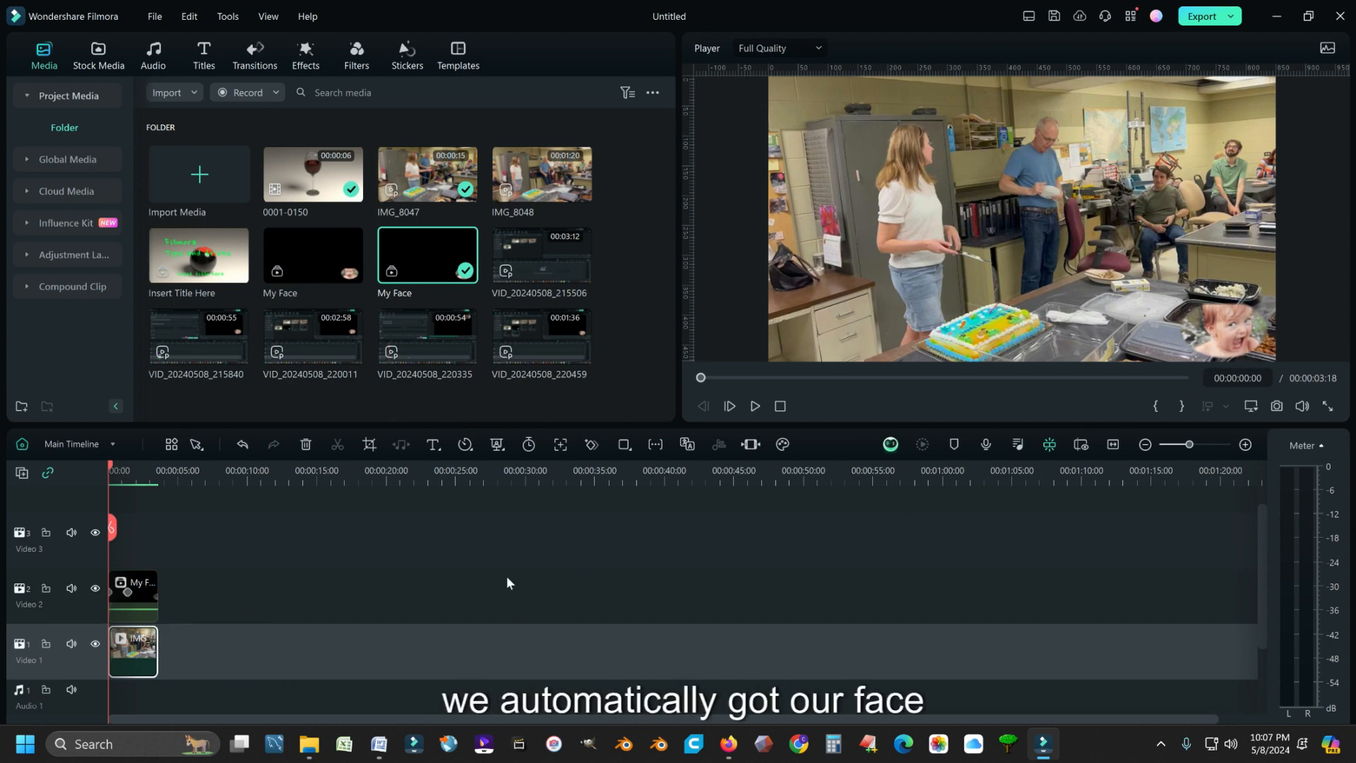
pyautogui.click(754, 406)
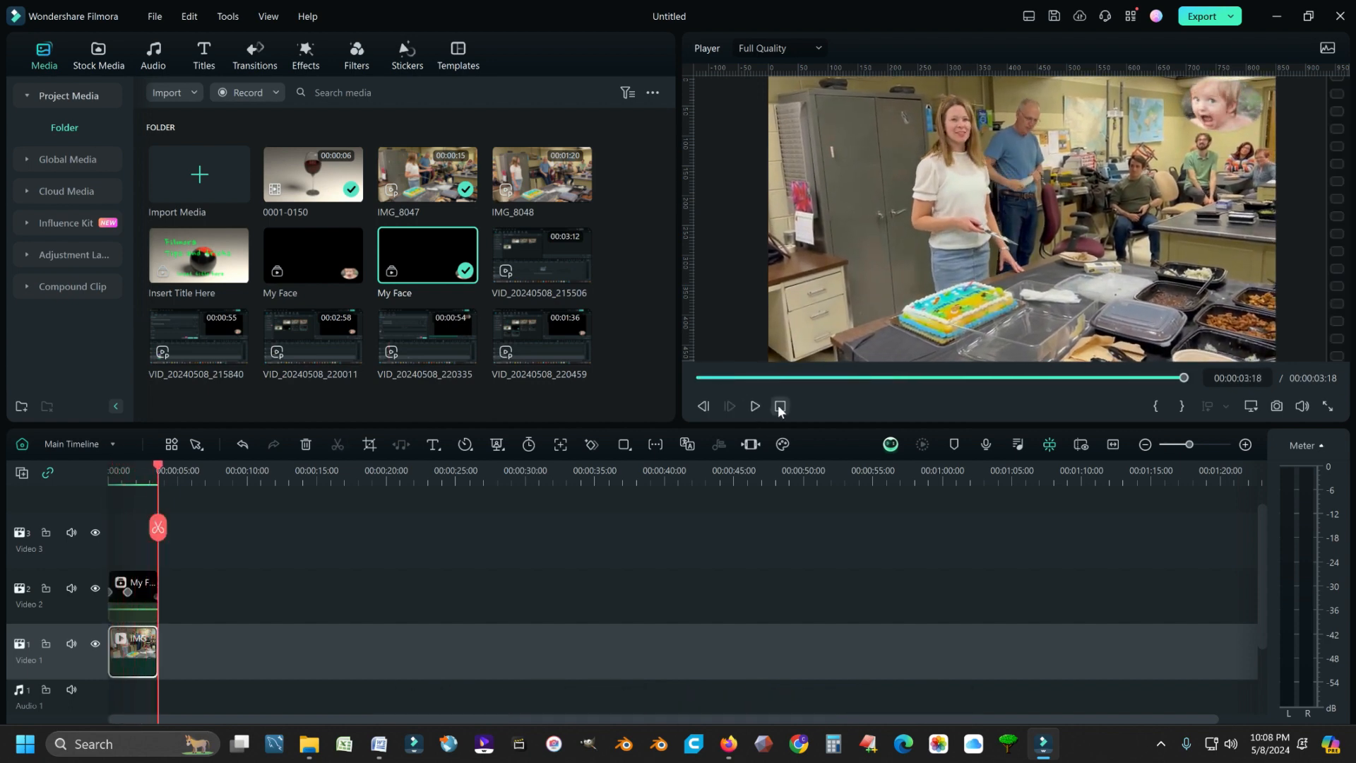
pyautogui.click(780, 407)
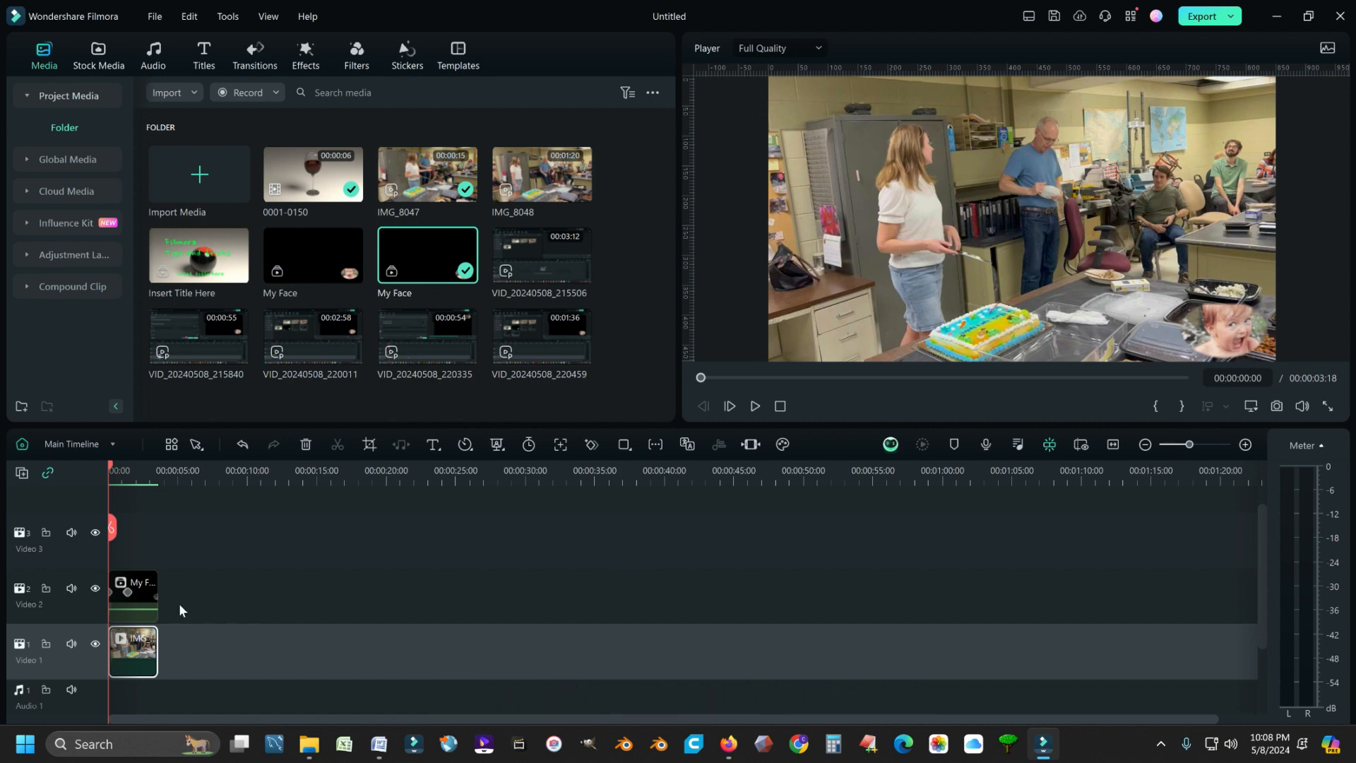
# - Open the template's My Face compound clip timeline for editing and accept the reminder
pyautogui.click(141, 584)
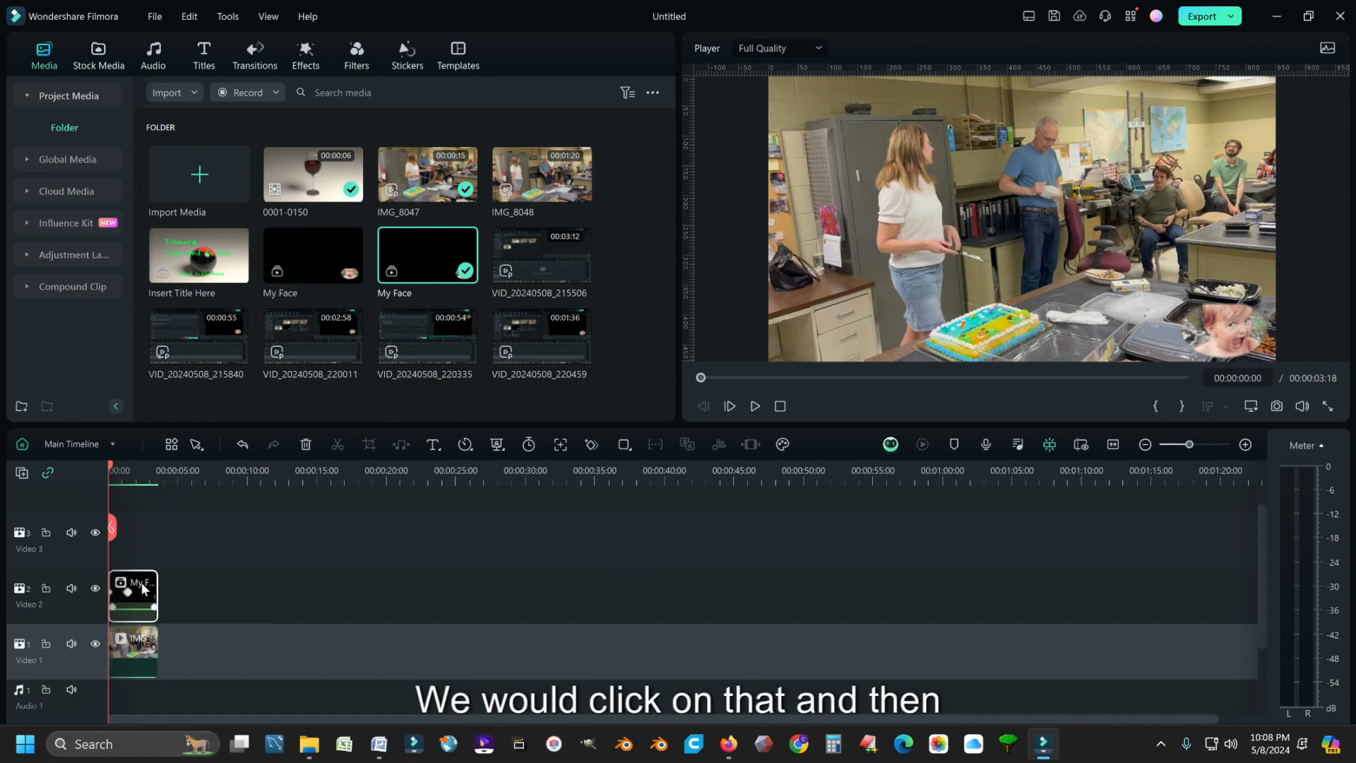
pyautogui.click(61, 448)
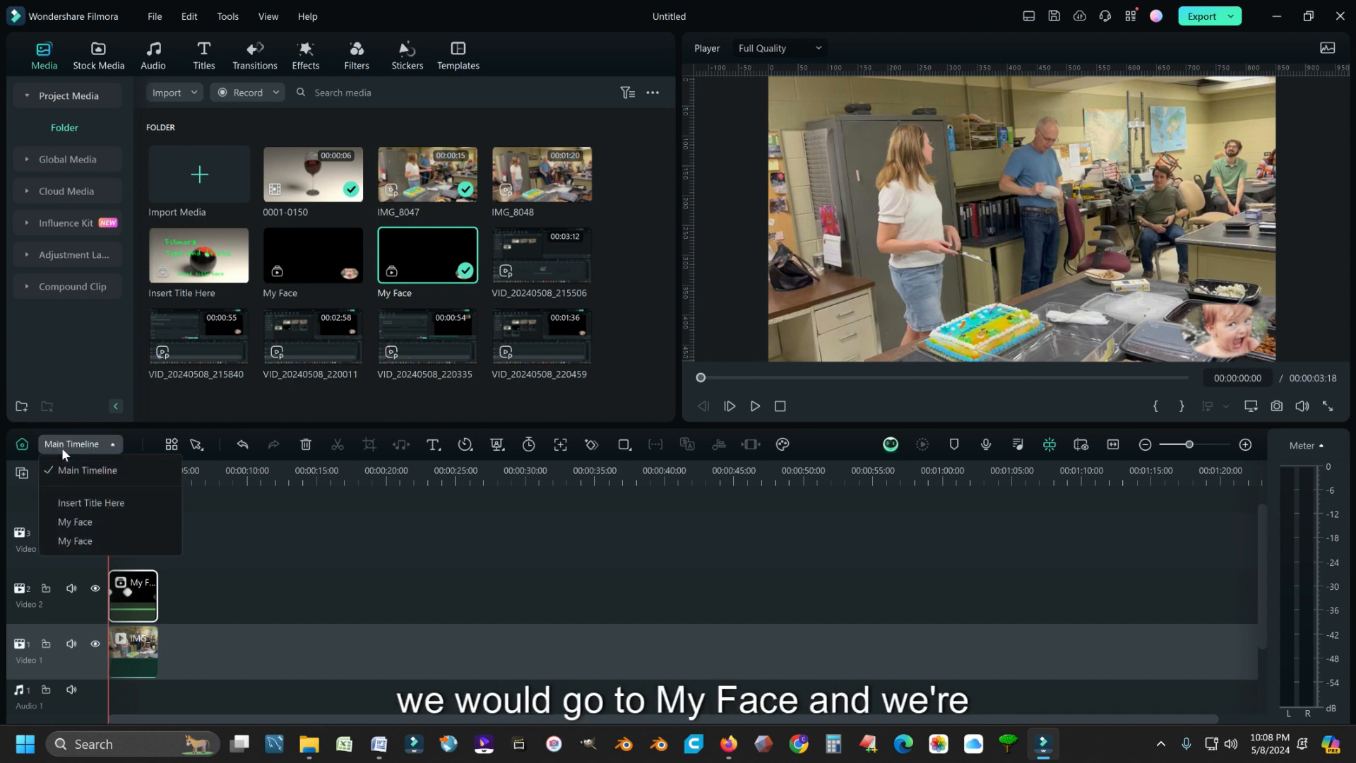
pyautogui.click(72, 543)
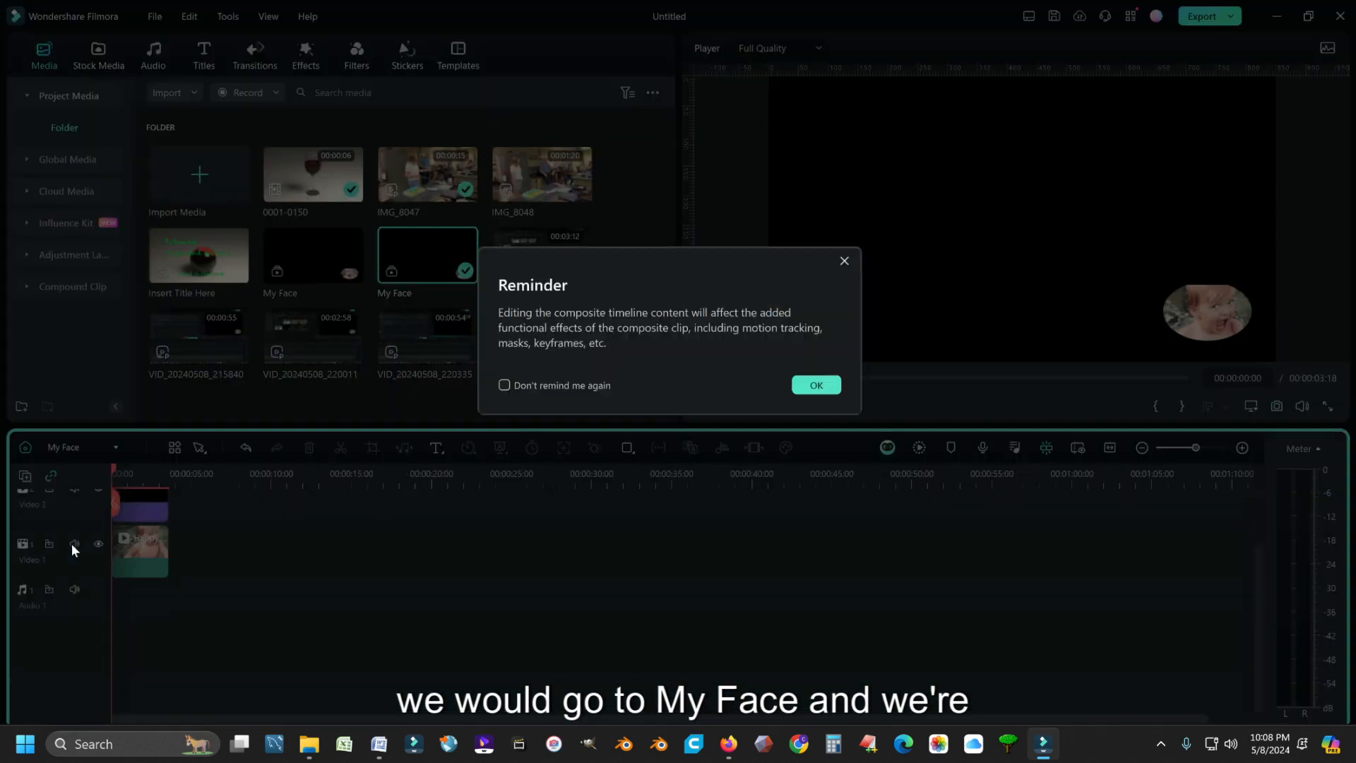
pyautogui.click(814, 387)
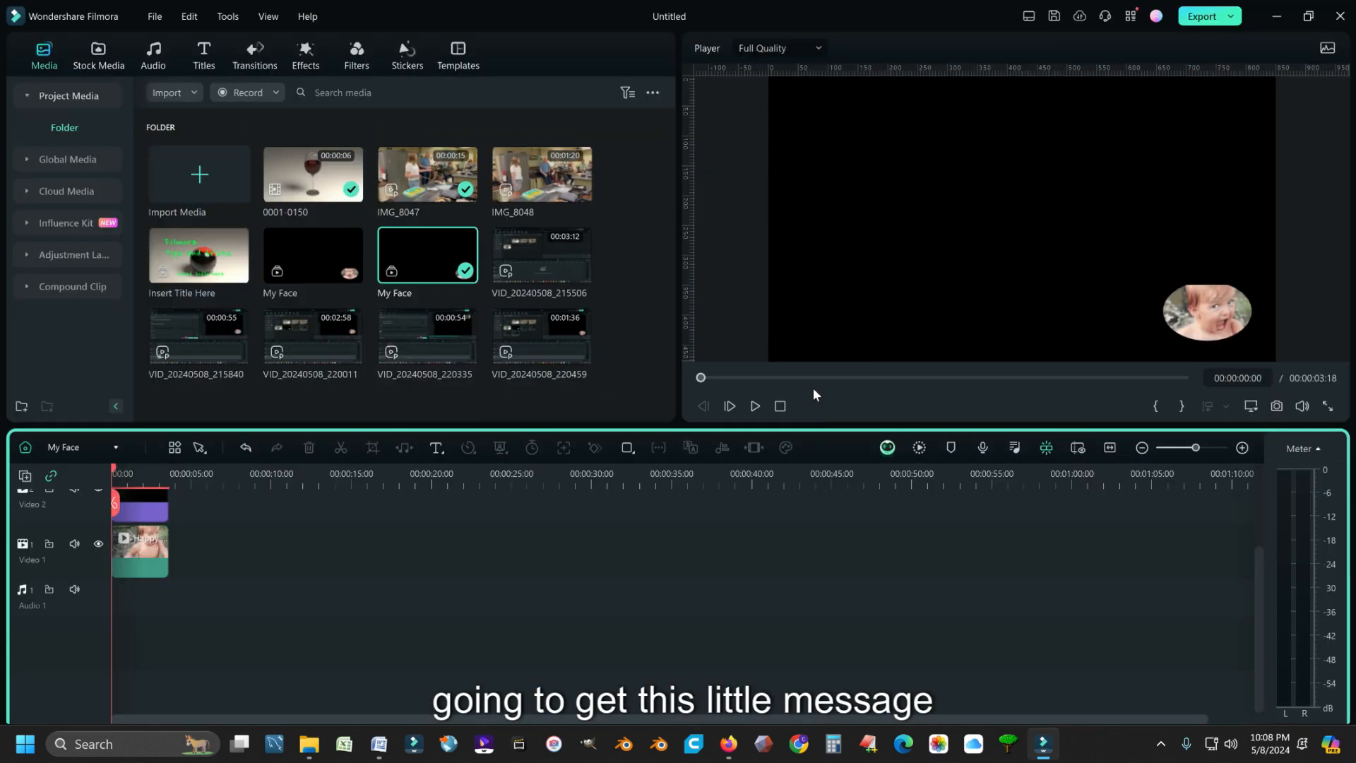
pyautogui.scroll(2, 184, 583)
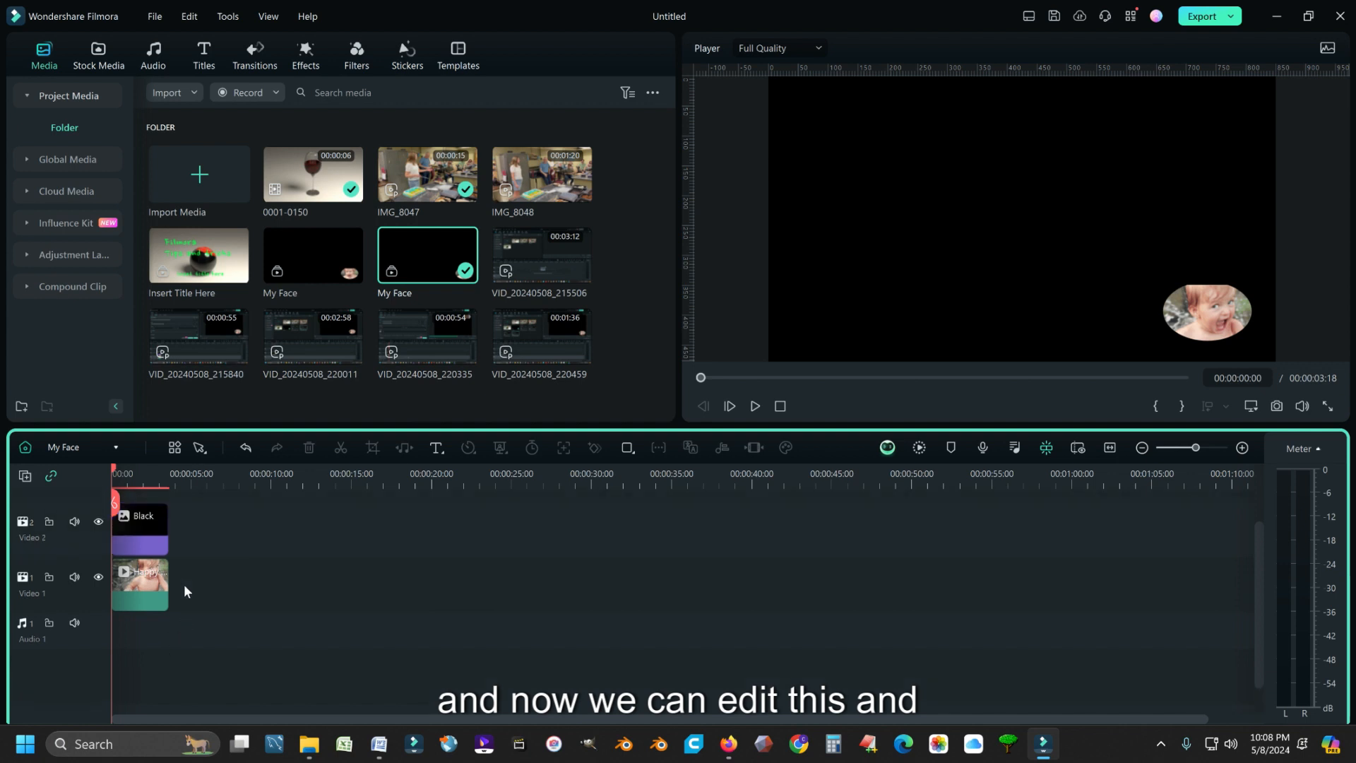
# - Add IMG_8048 to Video 1 of the My Face timeline, after the baby clip, and delete the baby clip
pyautogui.moveTo(116, 468); pyautogui.dragTo(123, 472)
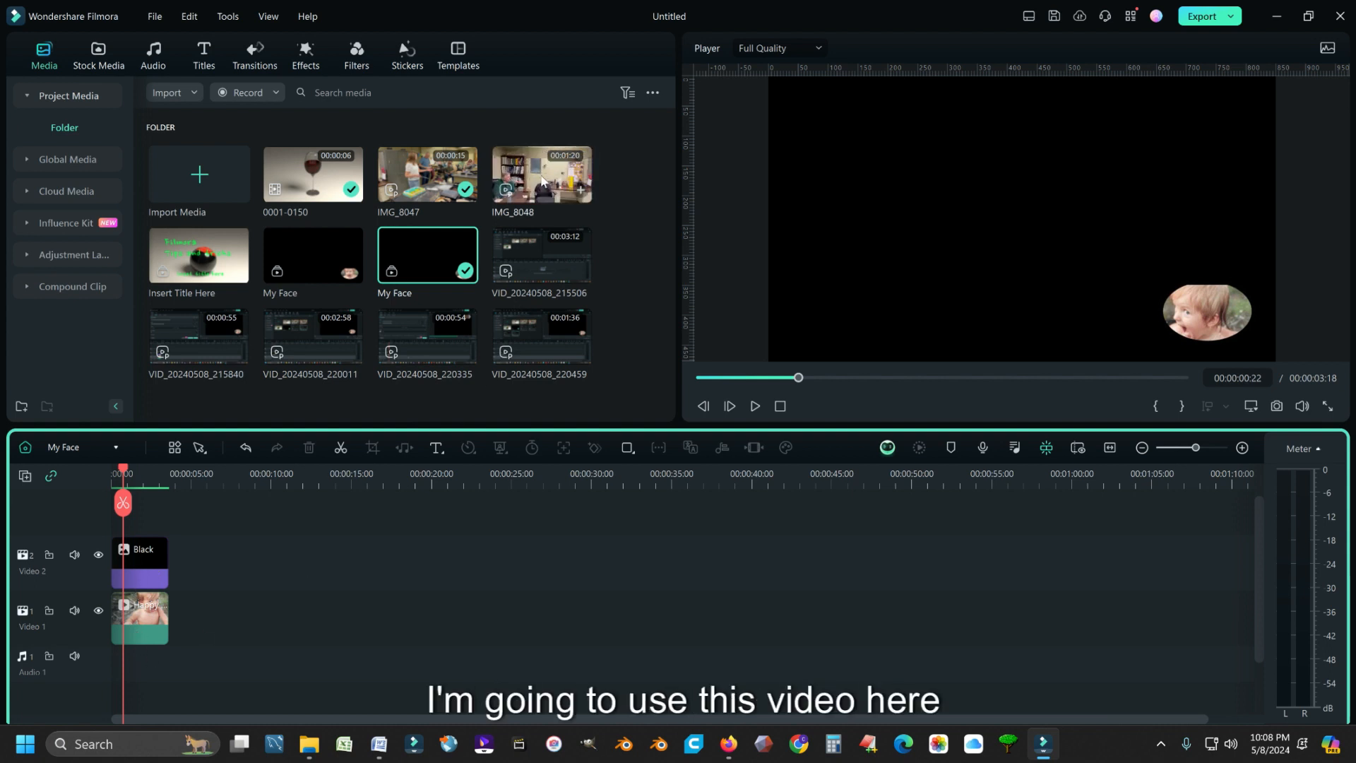
pyautogui.moveTo(530, 184); pyautogui.dragTo(299, 623)
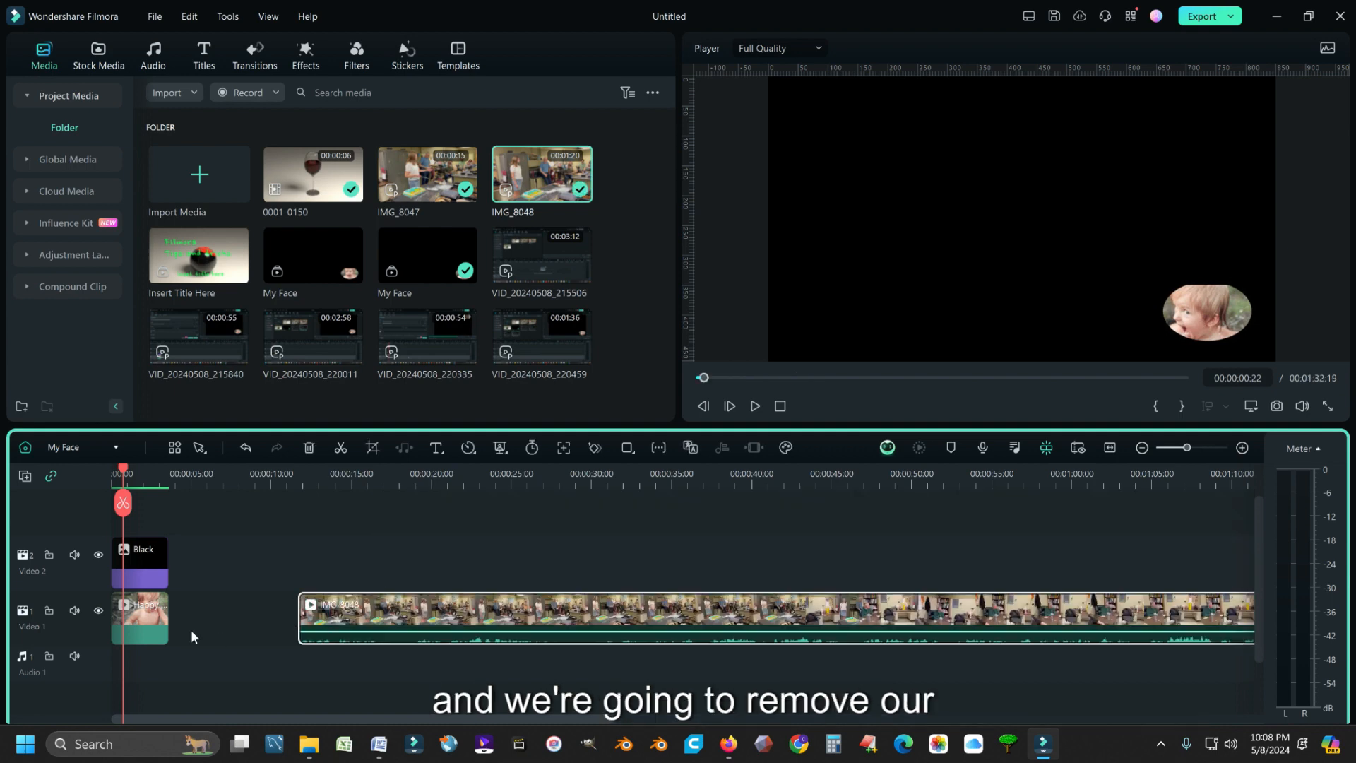
pyautogui.click(152, 617)
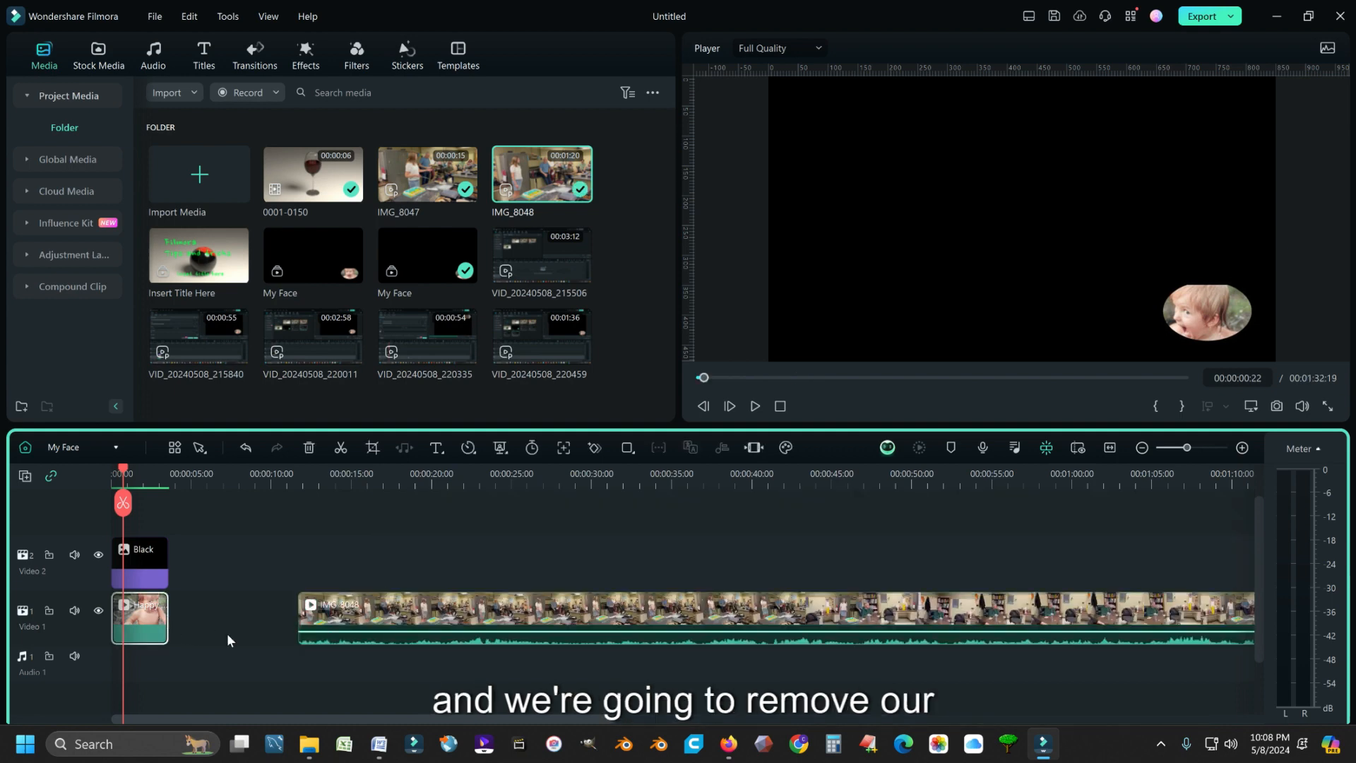
pyautogui.press('Delete')
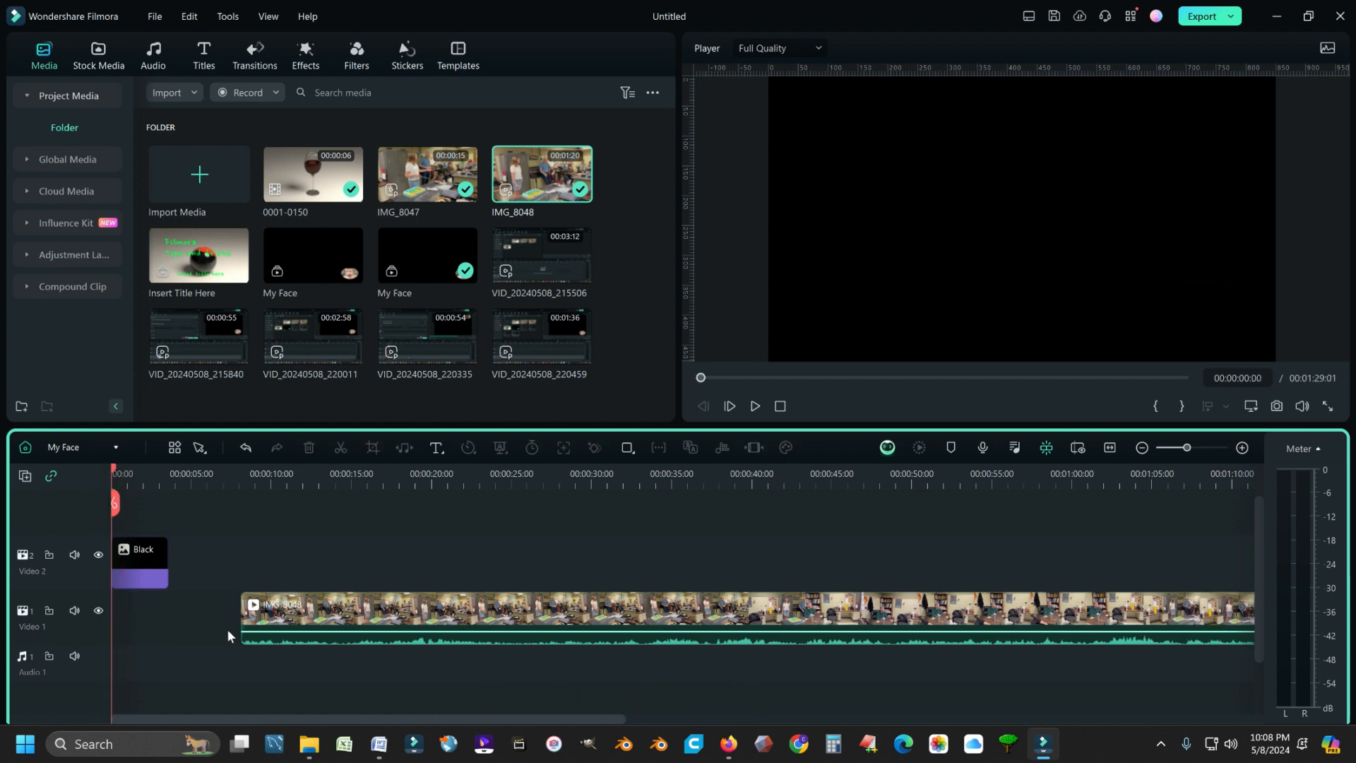
# - Split IMG_8048 at 00:00:41:12 and delete the part before the cut
pyautogui.moveTo(117, 469); pyautogui.dragTo(767, 502)
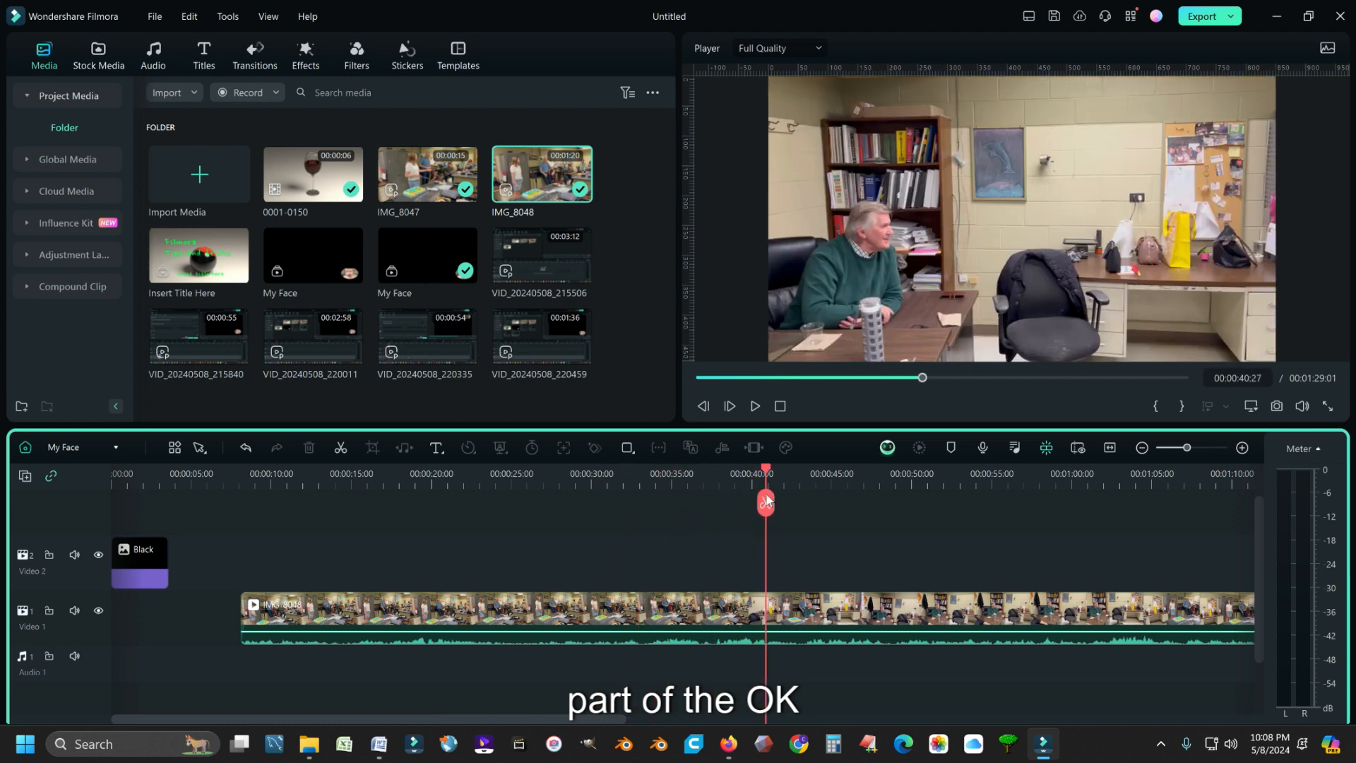
pyautogui.click(821, 631)
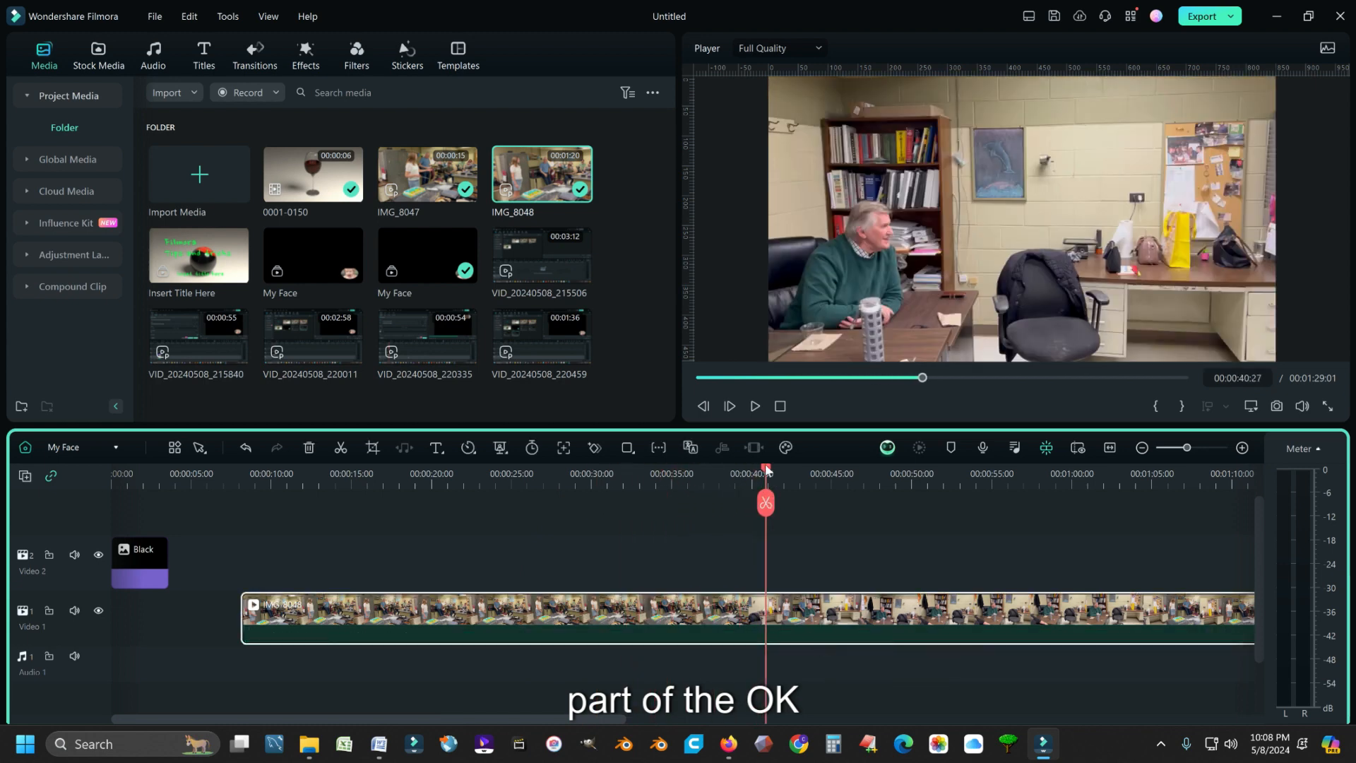
pyautogui.moveTo(767, 470)
pyautogui.mouseDown()
pyautogui.moveTo(748, 470)
pyautogui.moveTo(776, 471)
pyautogui.mouseUp()
pyautogui.click(773, 503)
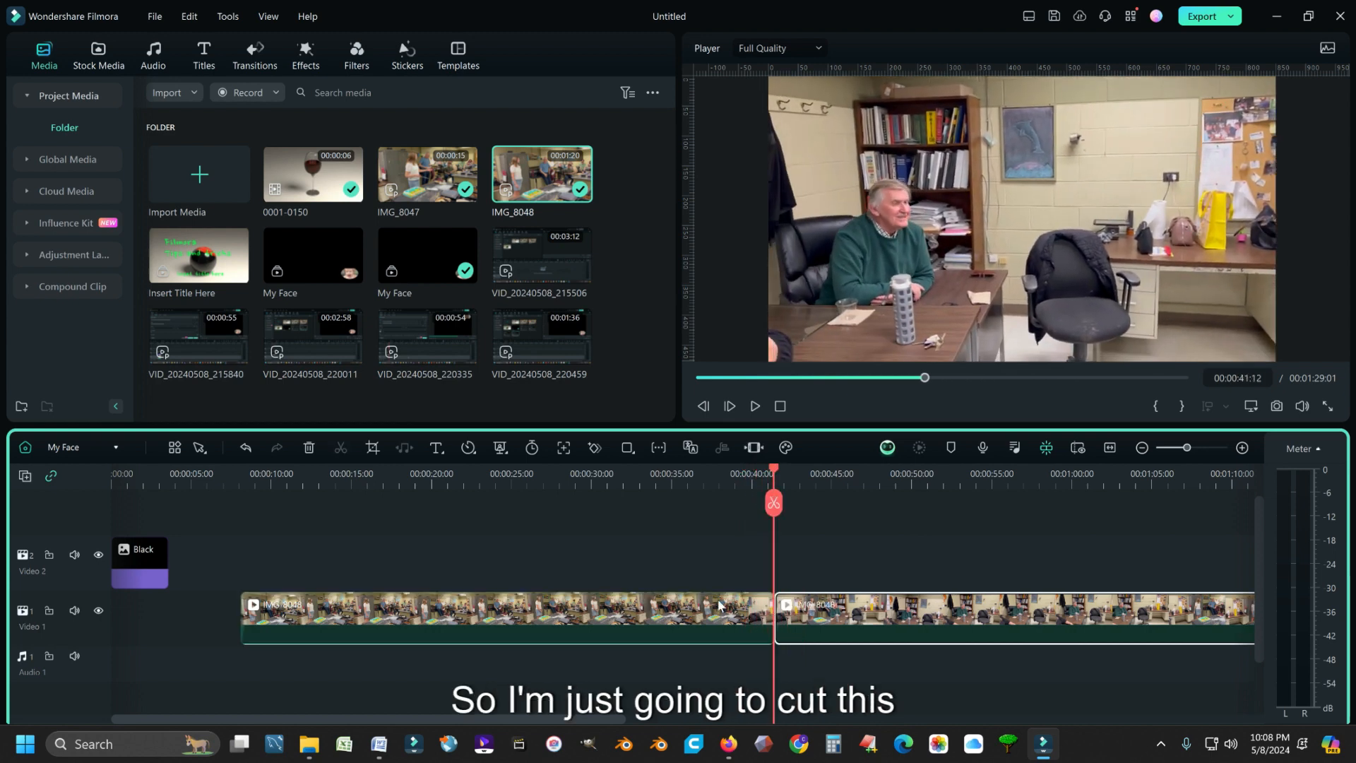
pyautogui.click(710, 608)
pyautogui.press('Delete')
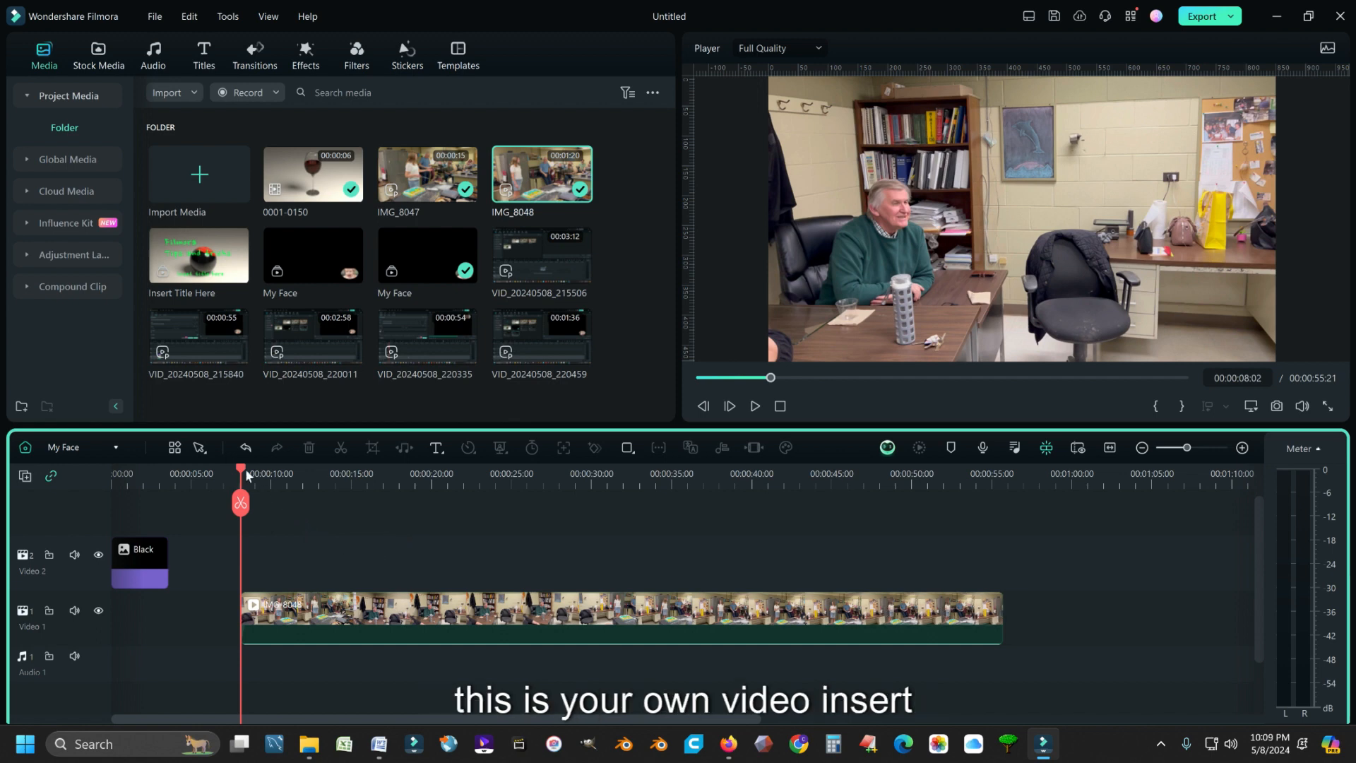
# - Move IMG_8048 to the start of the My Face timeline and cut off everything past the end of the Black clip
pyautogui.moveTo(393, 622); pyautogui.dragTo(256, 613)
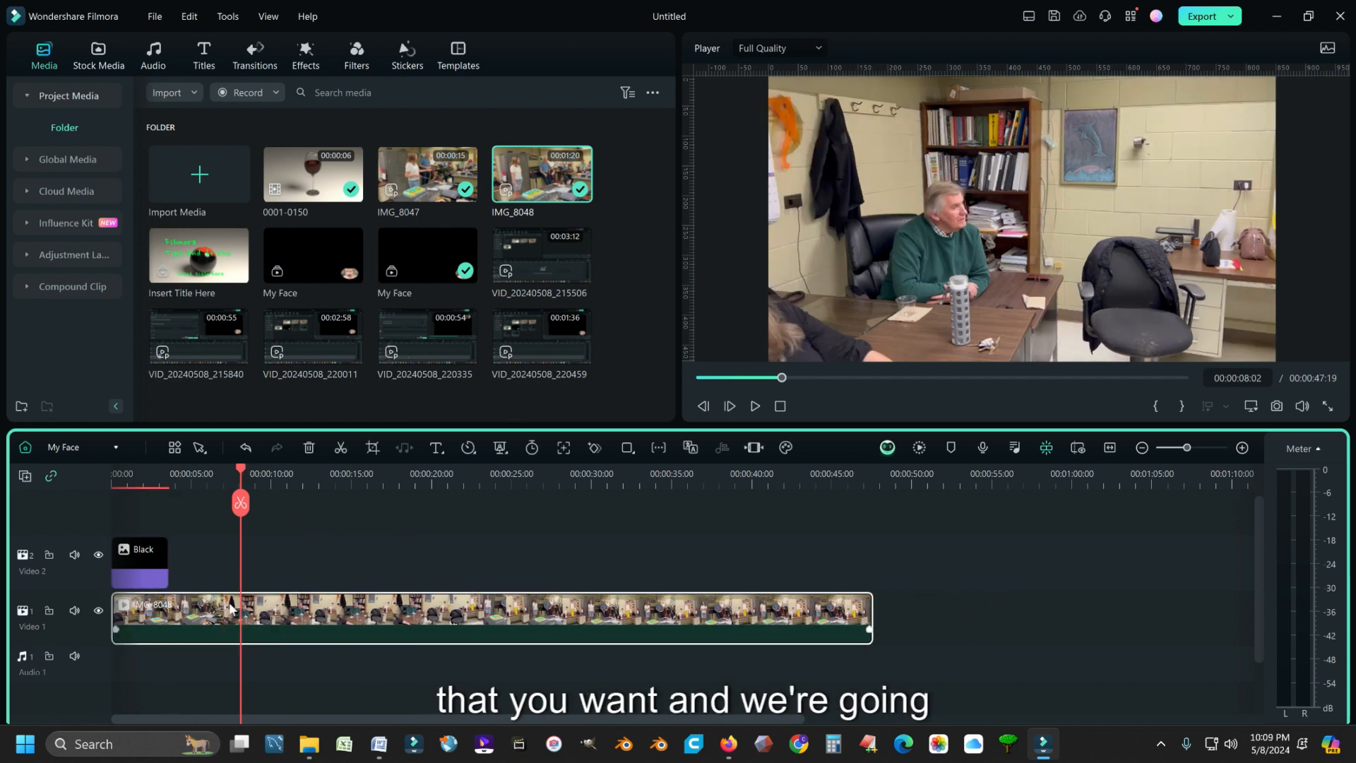
pyautogui.click(156, 564)
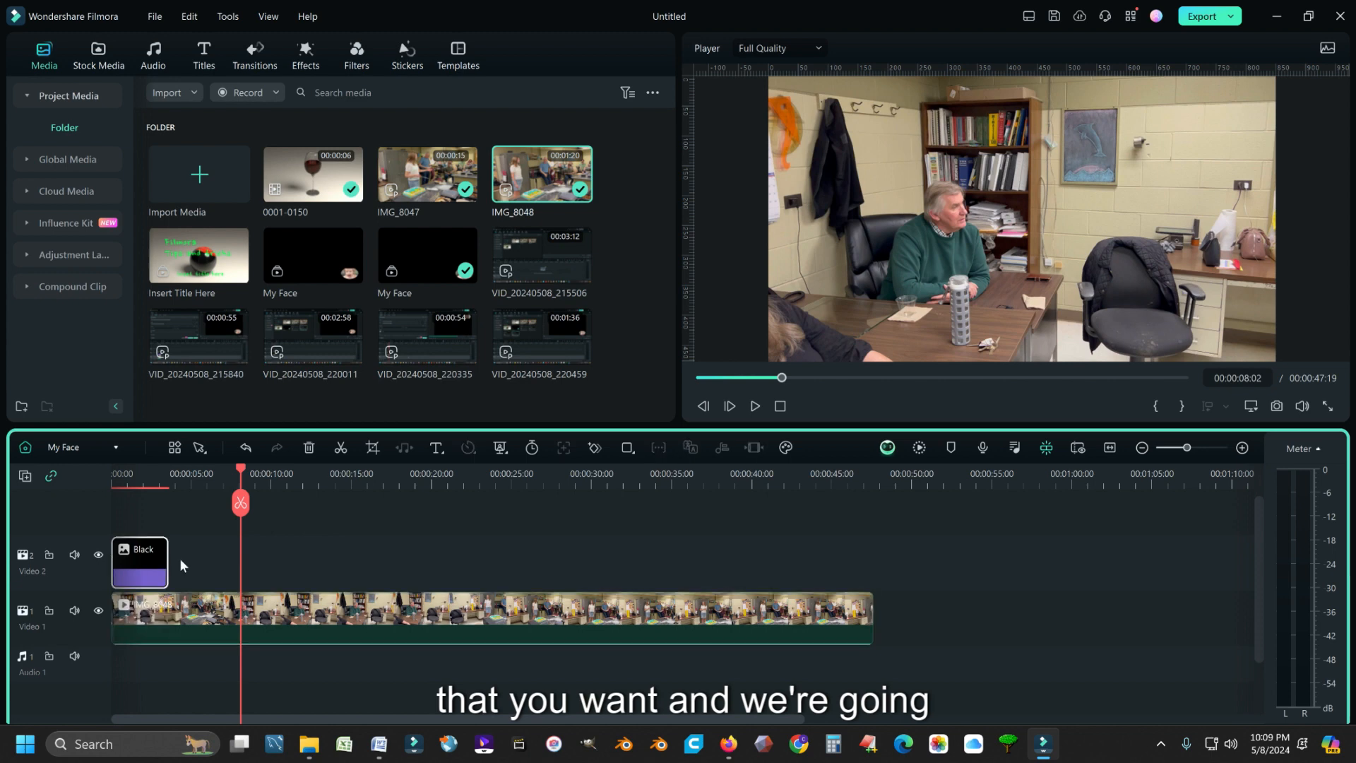
pyautogui.press('Up')
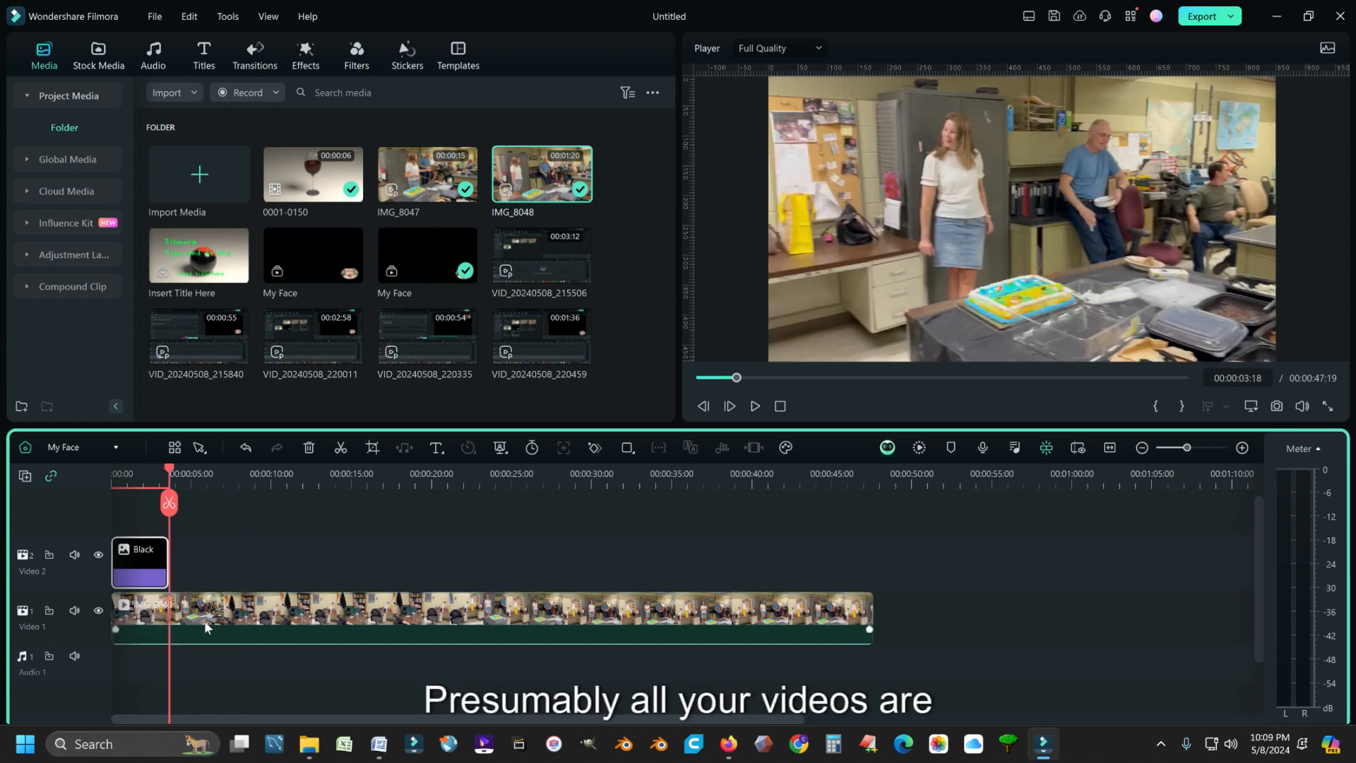
pyautogui.click(170, 503)
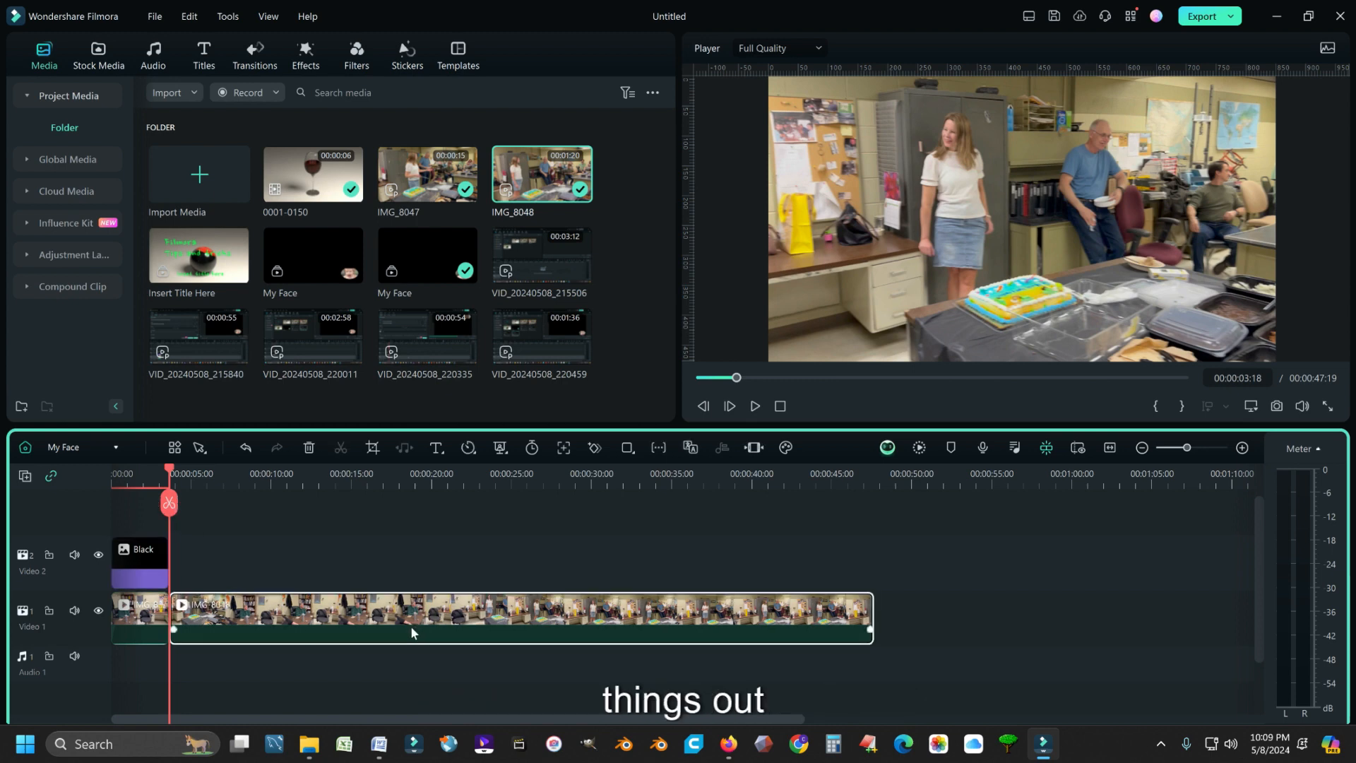
pyautogui.press('Delete')
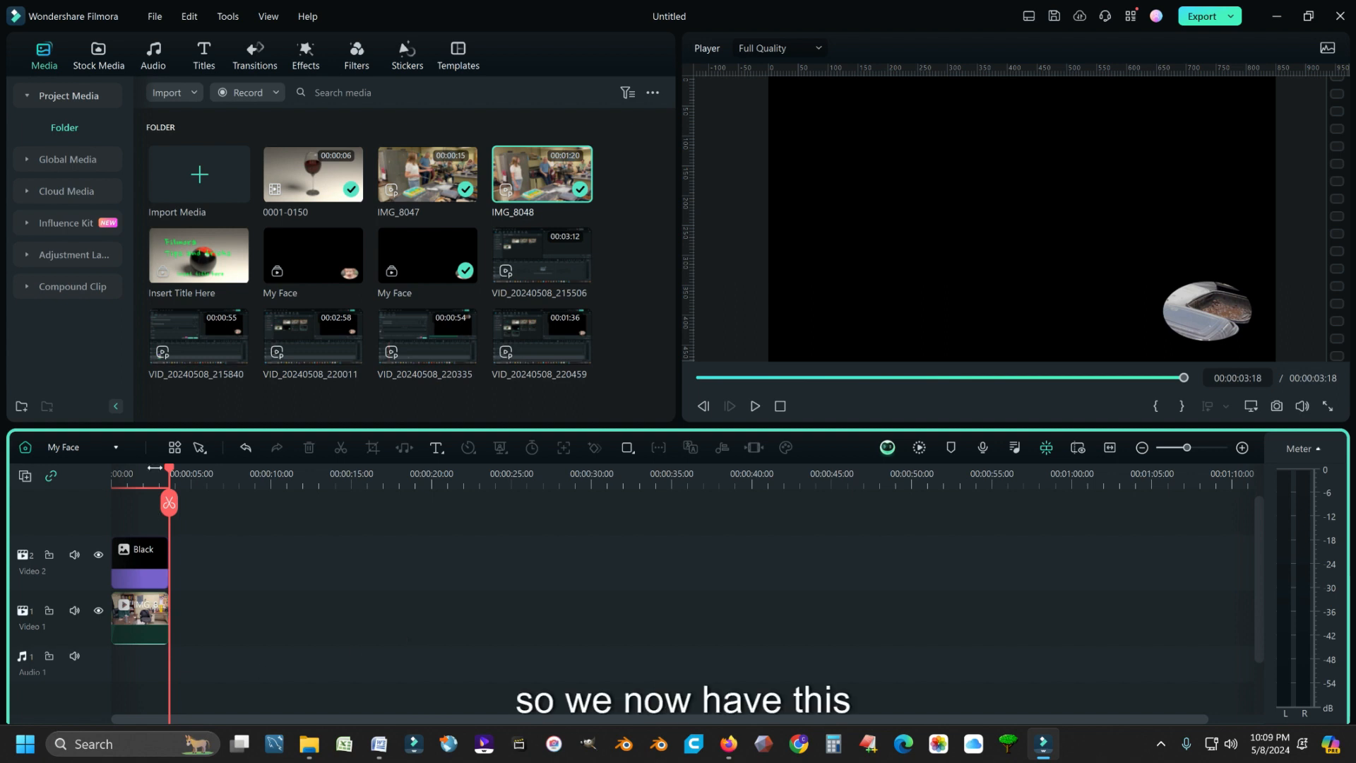
# - Position IMG_8048 at X 593, Y -205 so the man's face sits inside the oval mask
pyautogui.moveTo(172, 468); pyautogui.dragTo(140, 473)
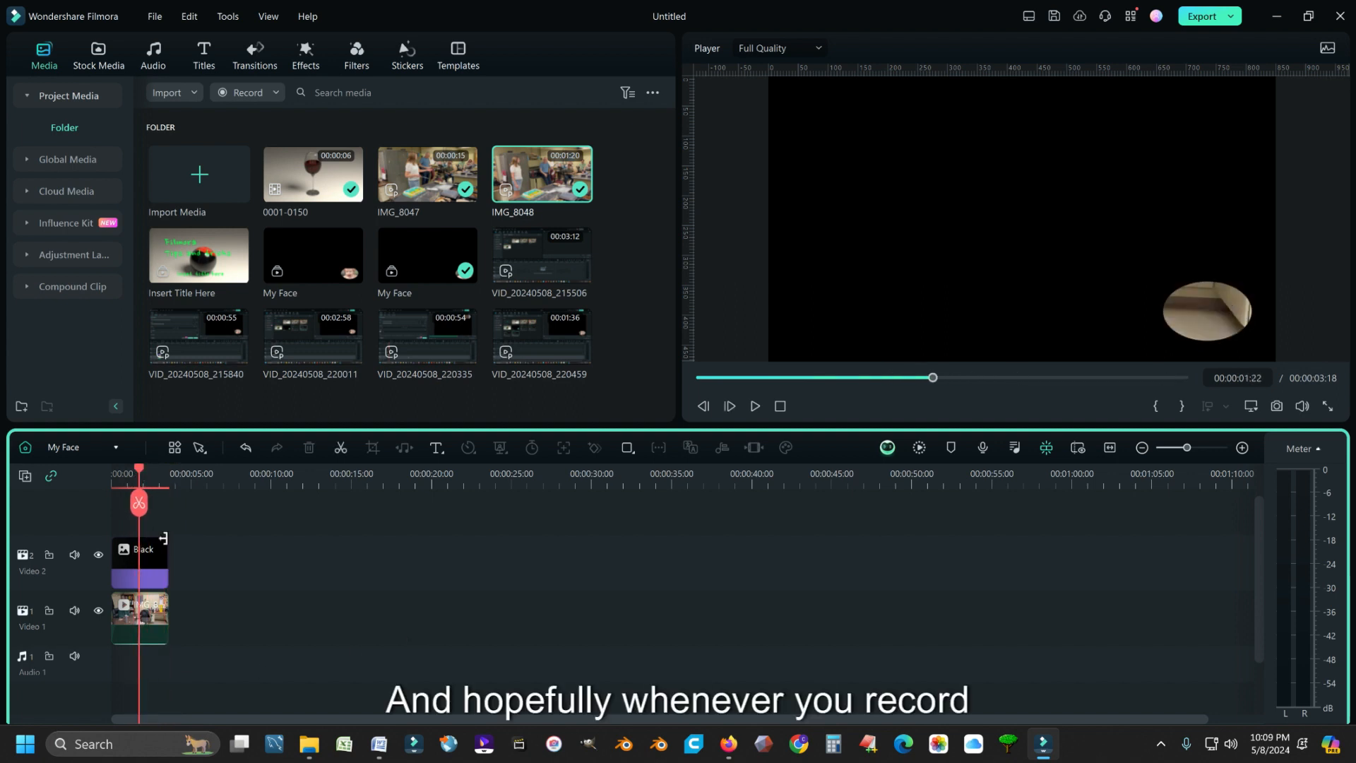
pyautogui.doubleClick(153, 615)
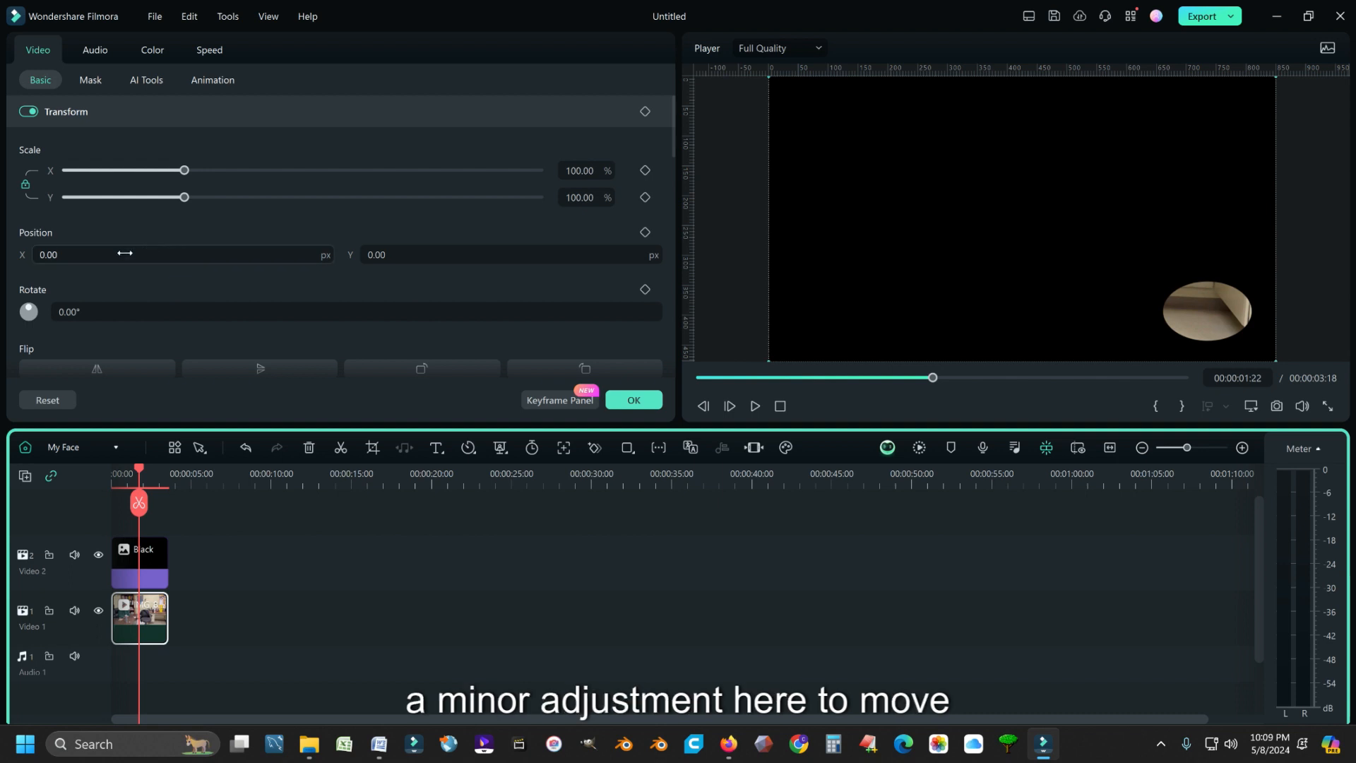
pyautogui.moveTo(126, 253); pyautogui.dragTo(602, 253)
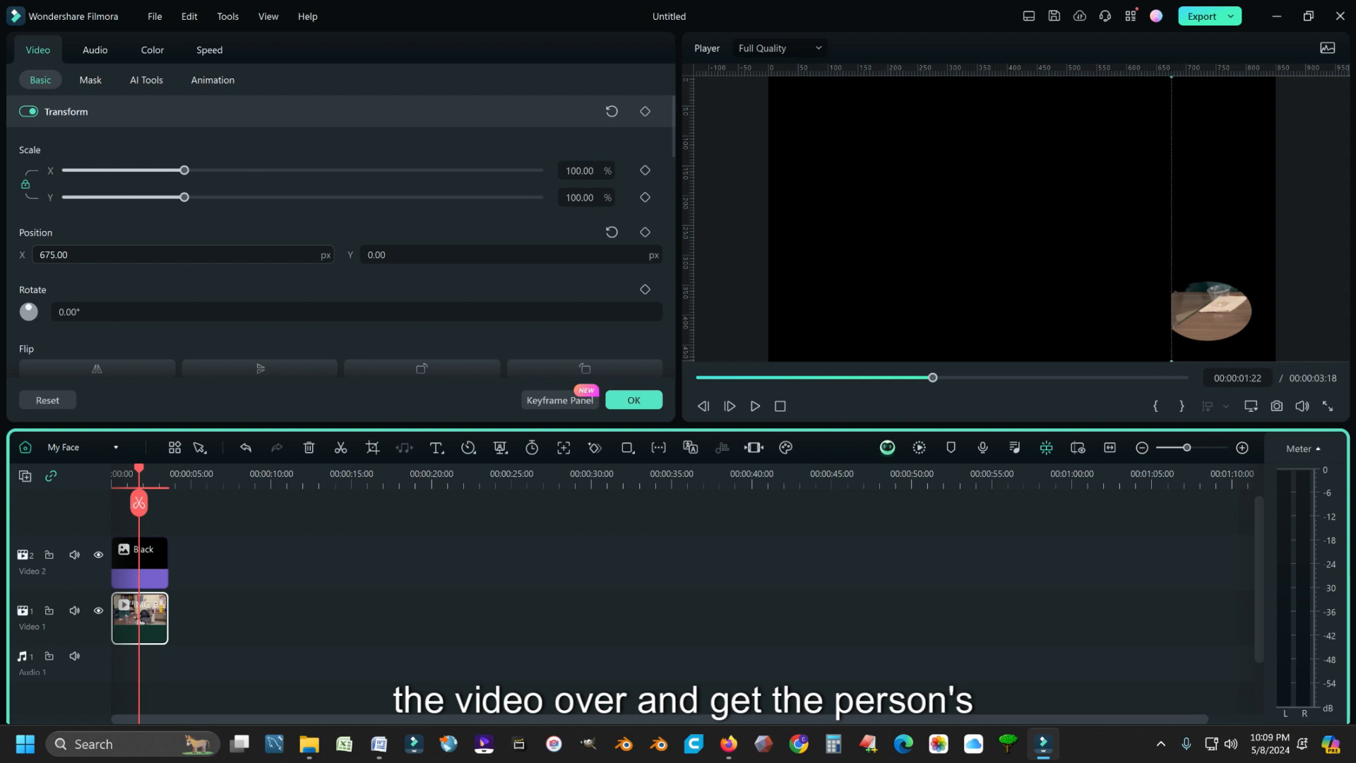
pyautogui.moveTo(431, 254); pyautogui.dragTo(245, 248)
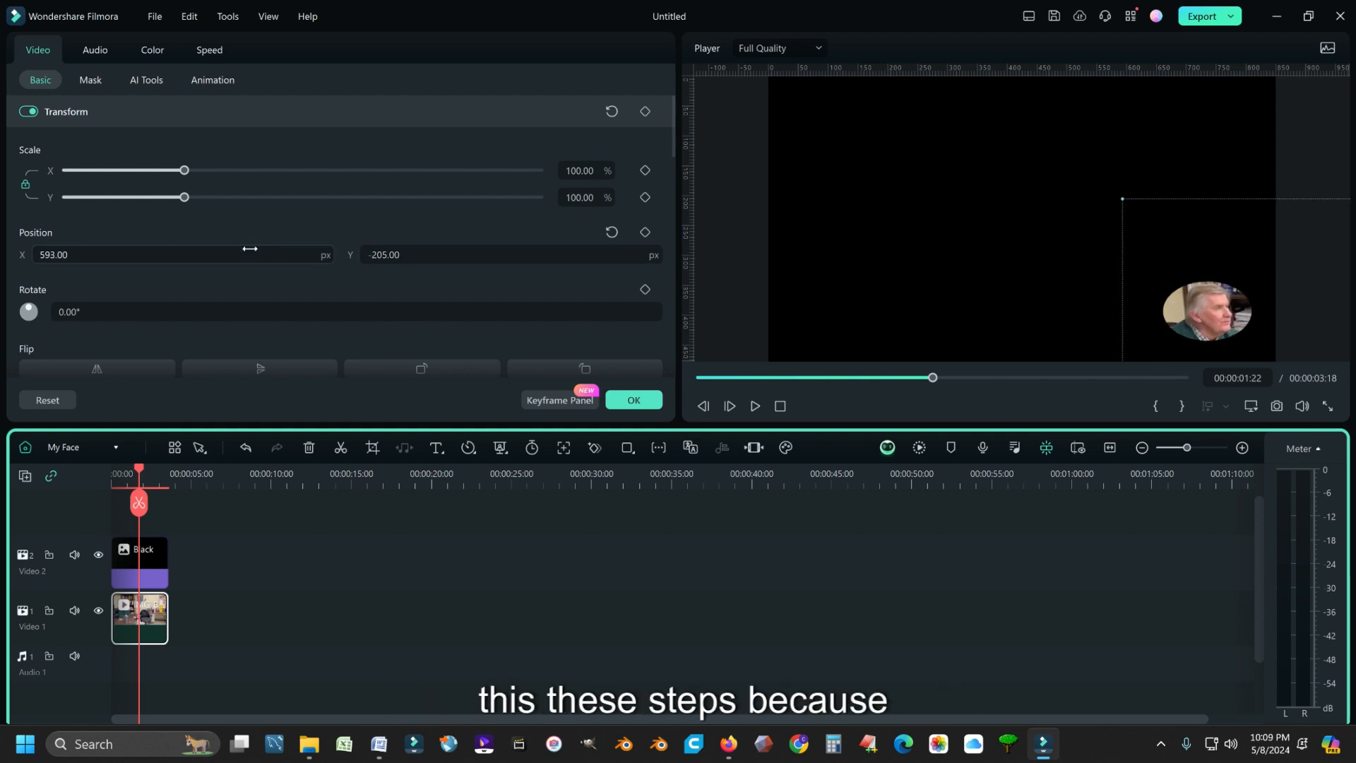
# - Extend the end of IMG_8048 to 00:00:20:19 and hide the Video 2 mask track while looking for a better section
pyautogui.moveTo(137, 469)
pyautogui.mouseDown()
pyautogui.moveTo(121, 469)
pyautogui.moveTo(163, 472)
pyautogui.mouseUp()
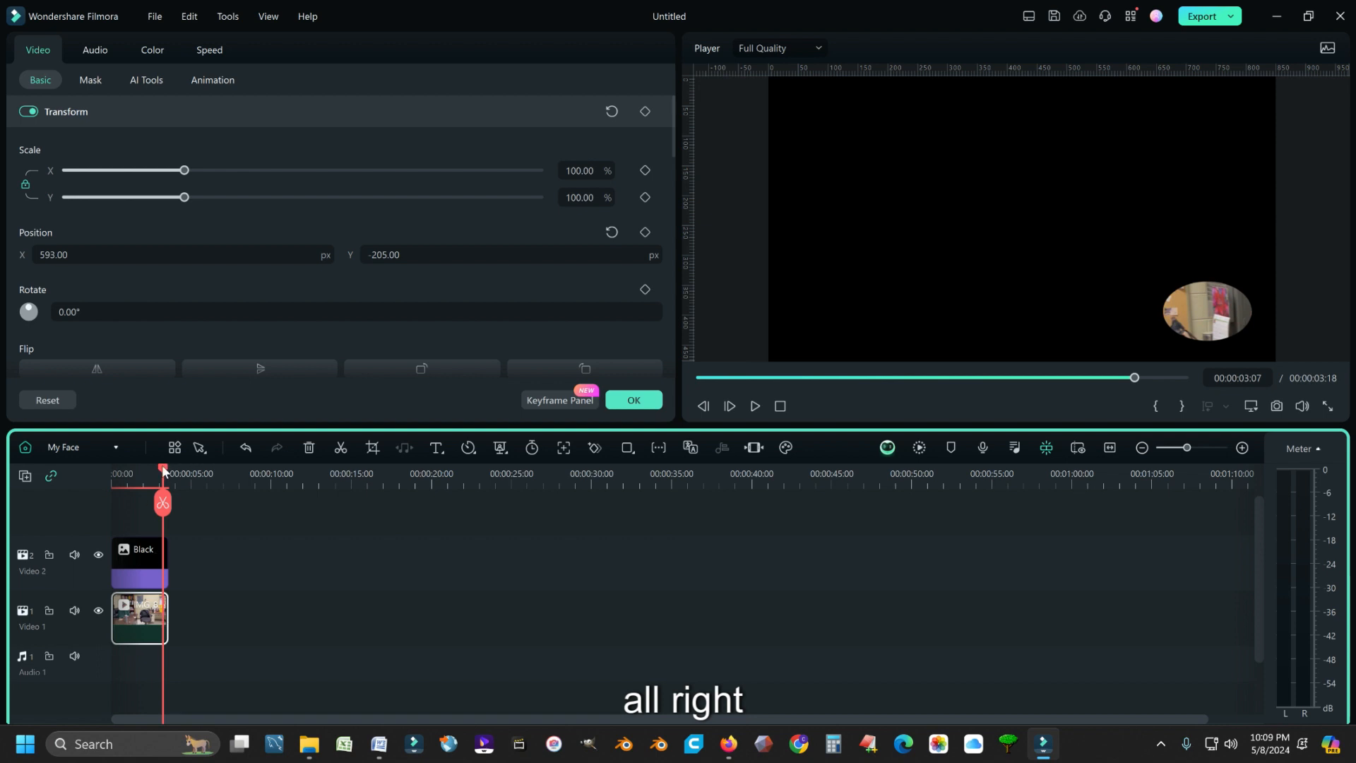
pyautogui.moveTo(163, 472); pyautogui.dragTo(116, 464)
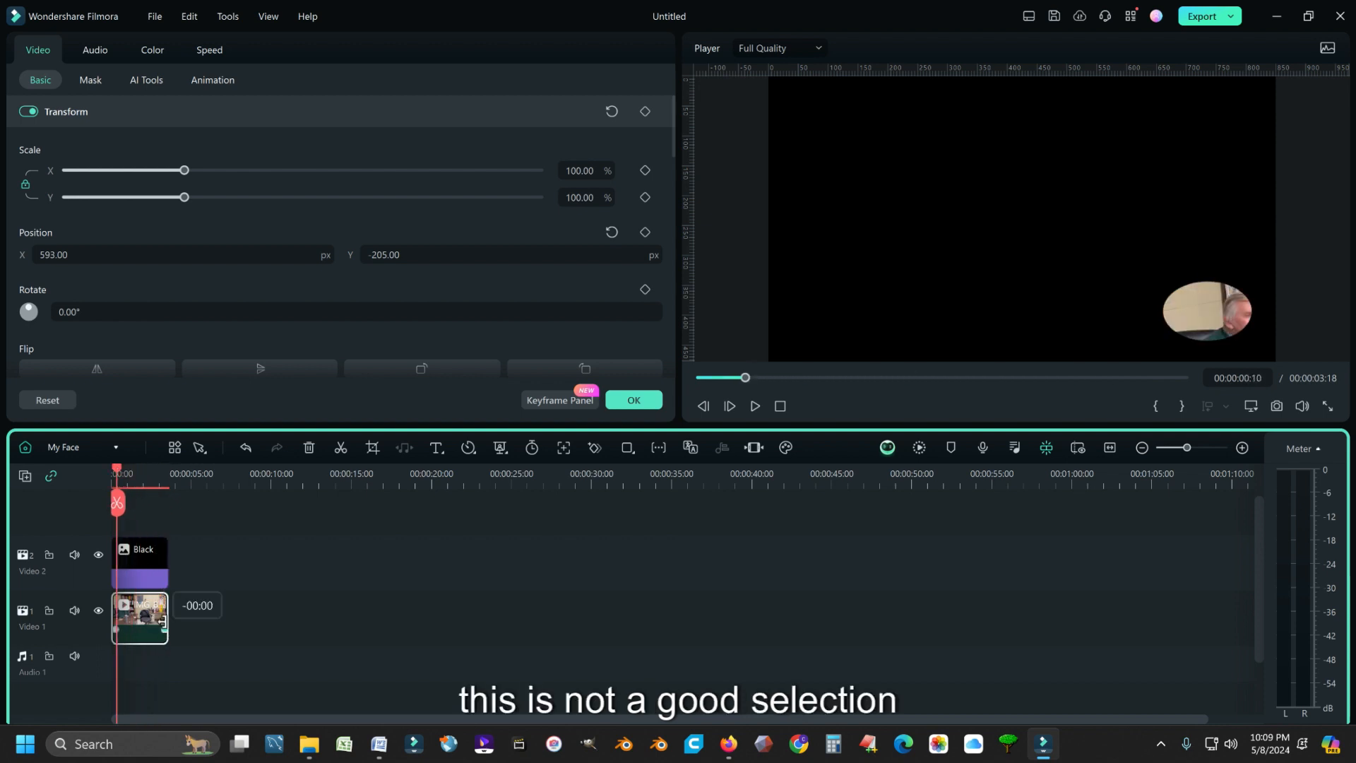
pyautogui.moveTo(163, 622); pyautogui.dragTo(320, 612)
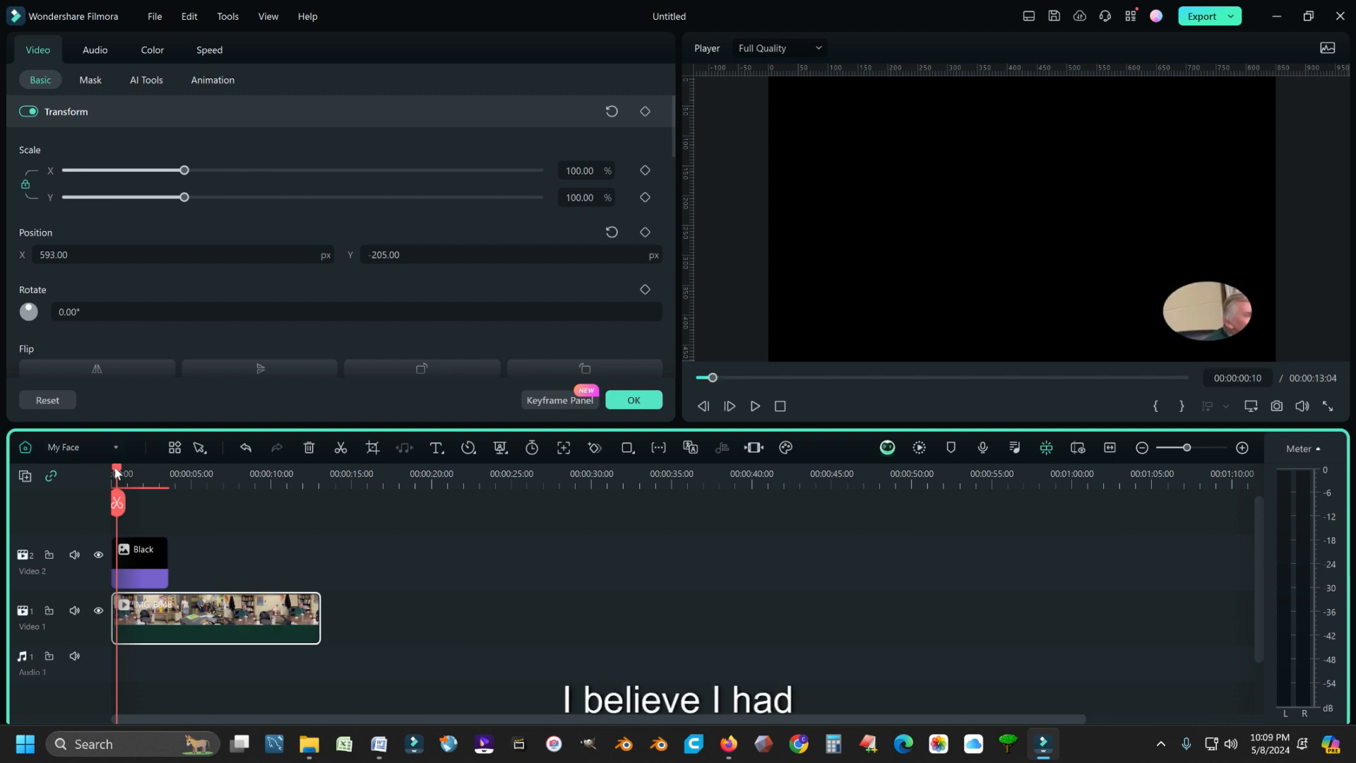
pyautogui.click(99, 555)
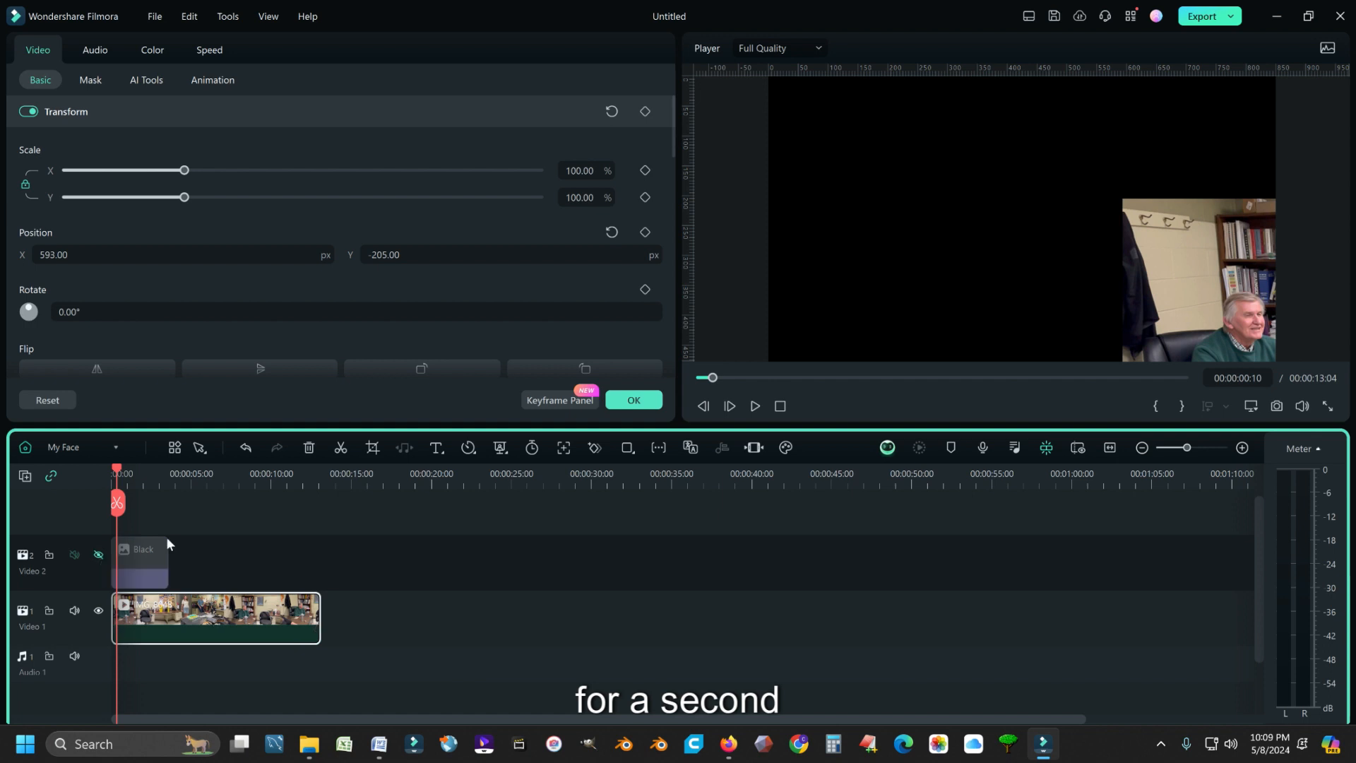
pyautogui.moveTo(116, 471); pyautogui.dragTo(299, 474)
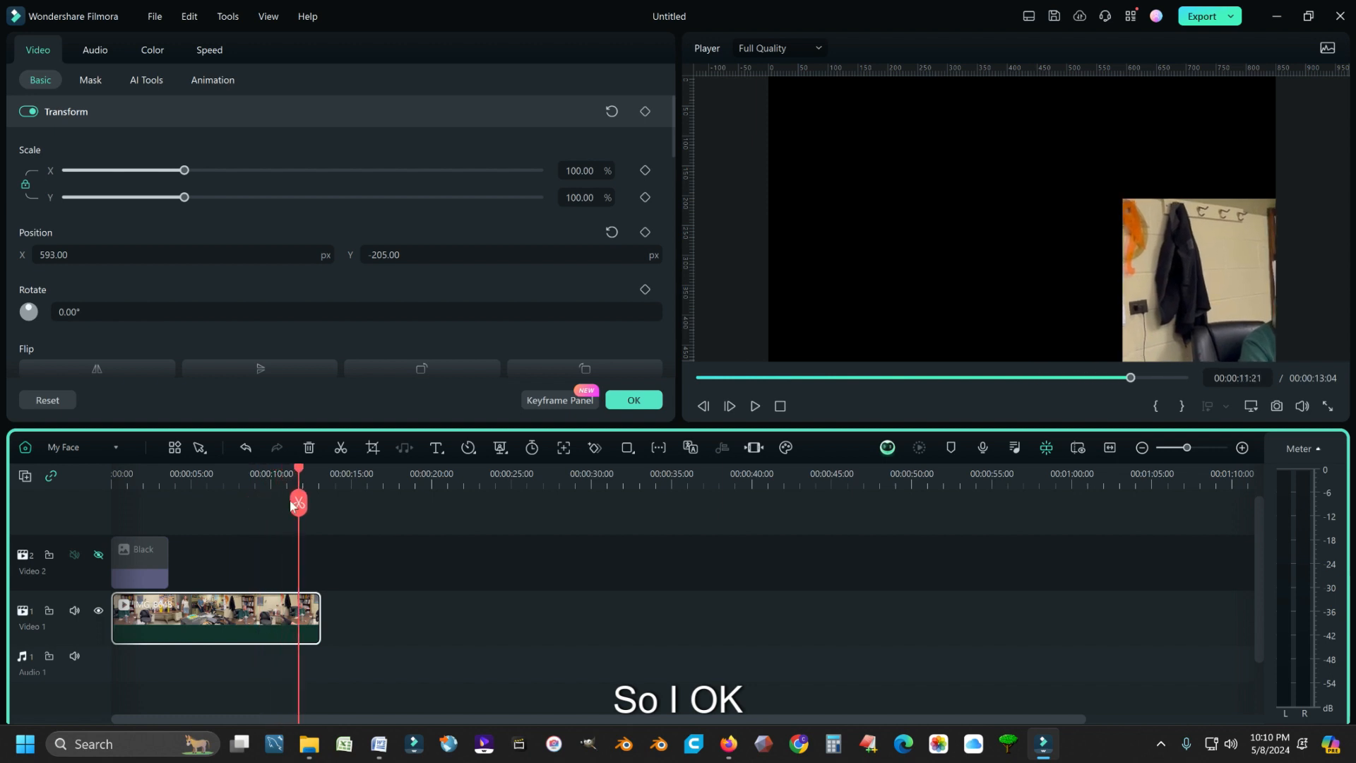
pyautogui.moveTo(320, 616); pyautogui.dragTo(455, 612)
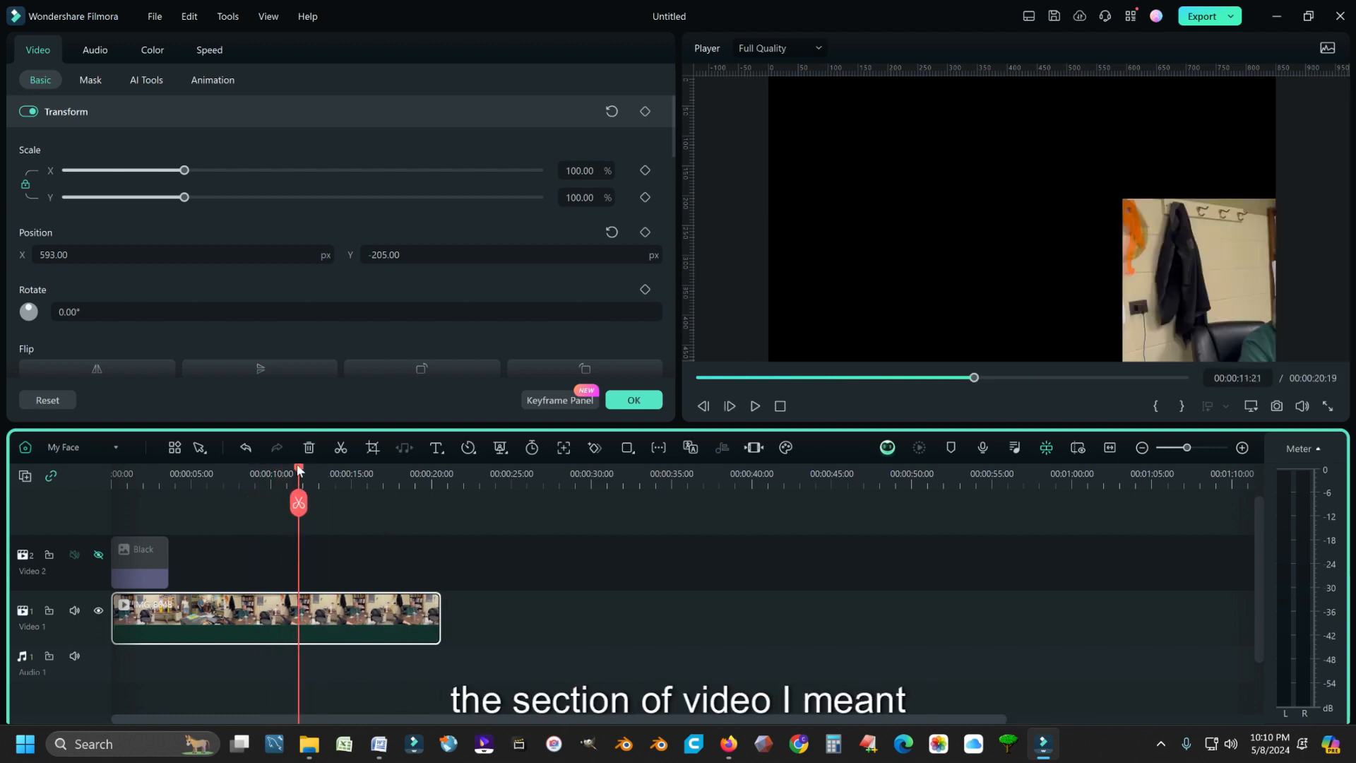
# - Split IMG_8048 at 00:00:06:19 and delete the part before the cut
pyautogui.moveTo(299, 471); pyautogui.dragTo(218, 464)
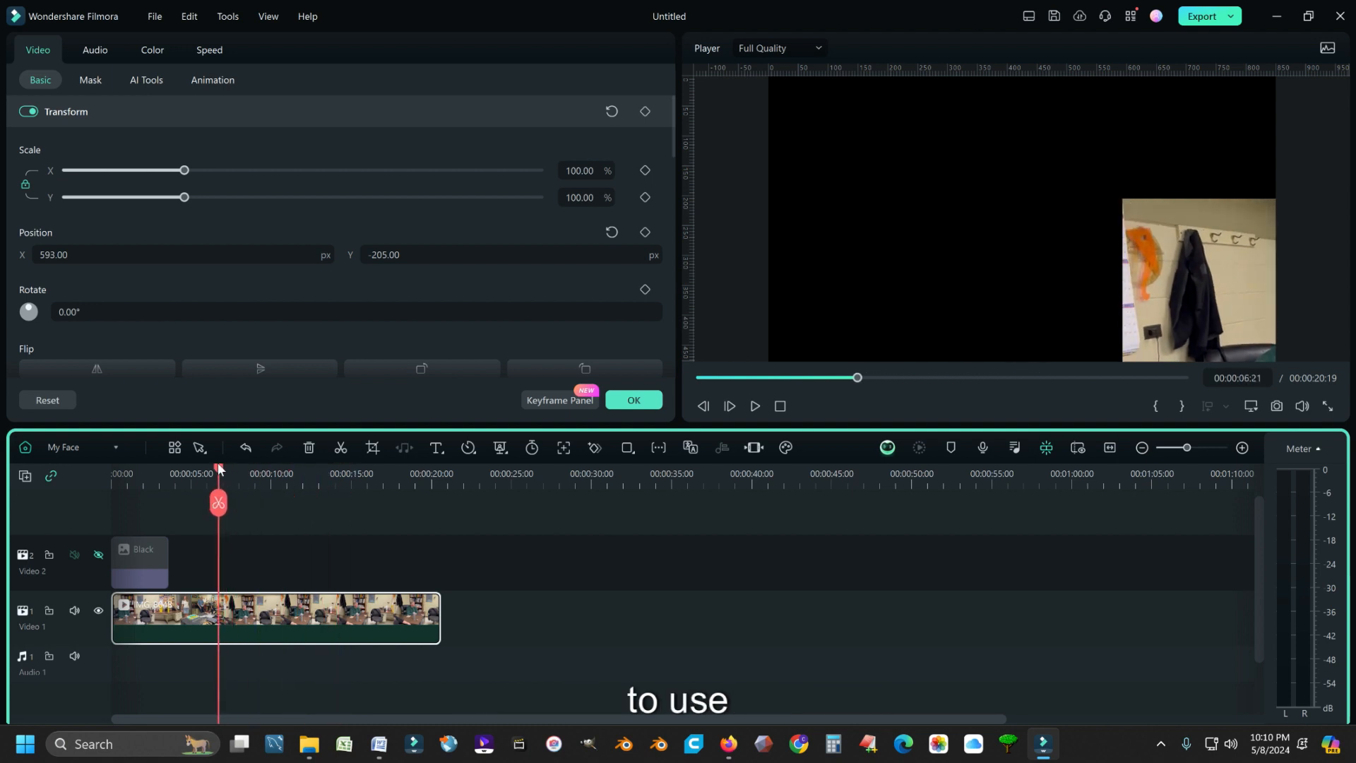
pyautogui.click(218, 504)
pyautogui.click(177, 617)
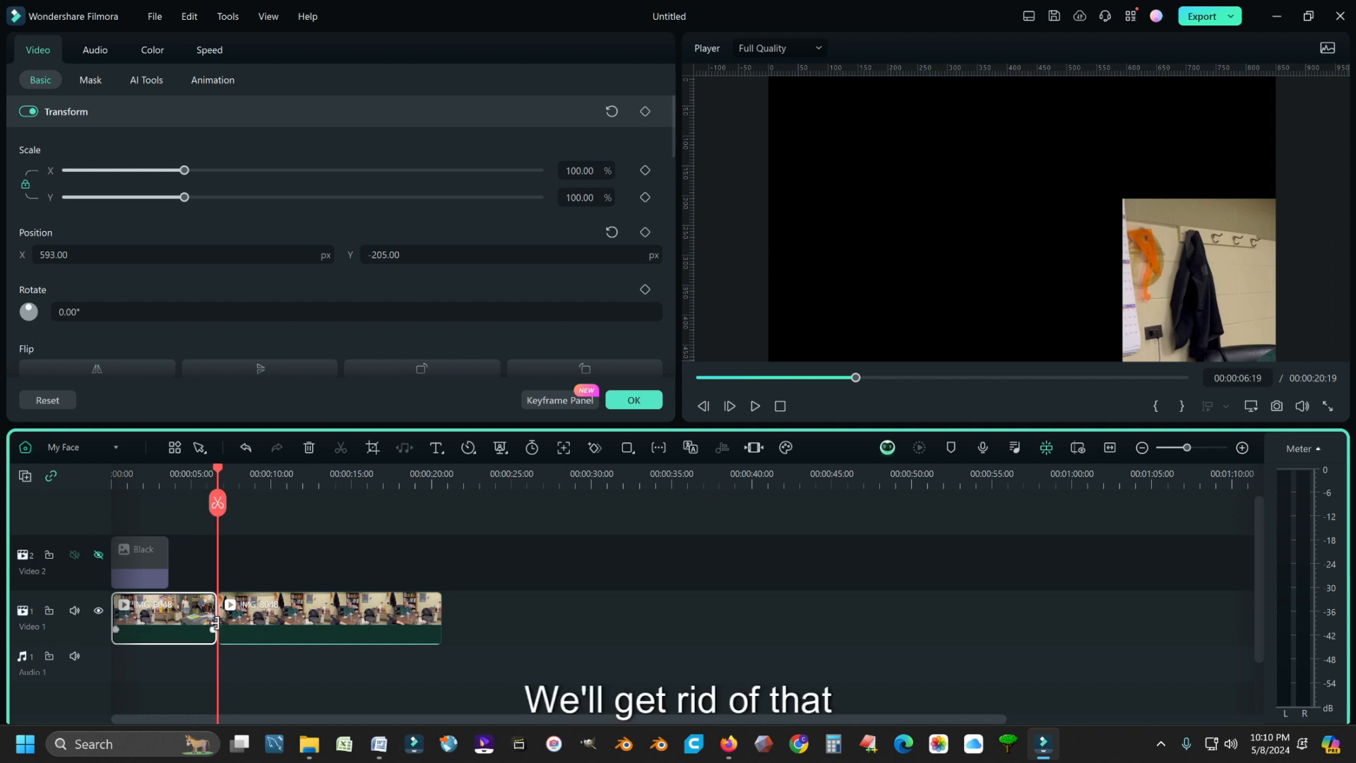
pyautogui.press('Delete')
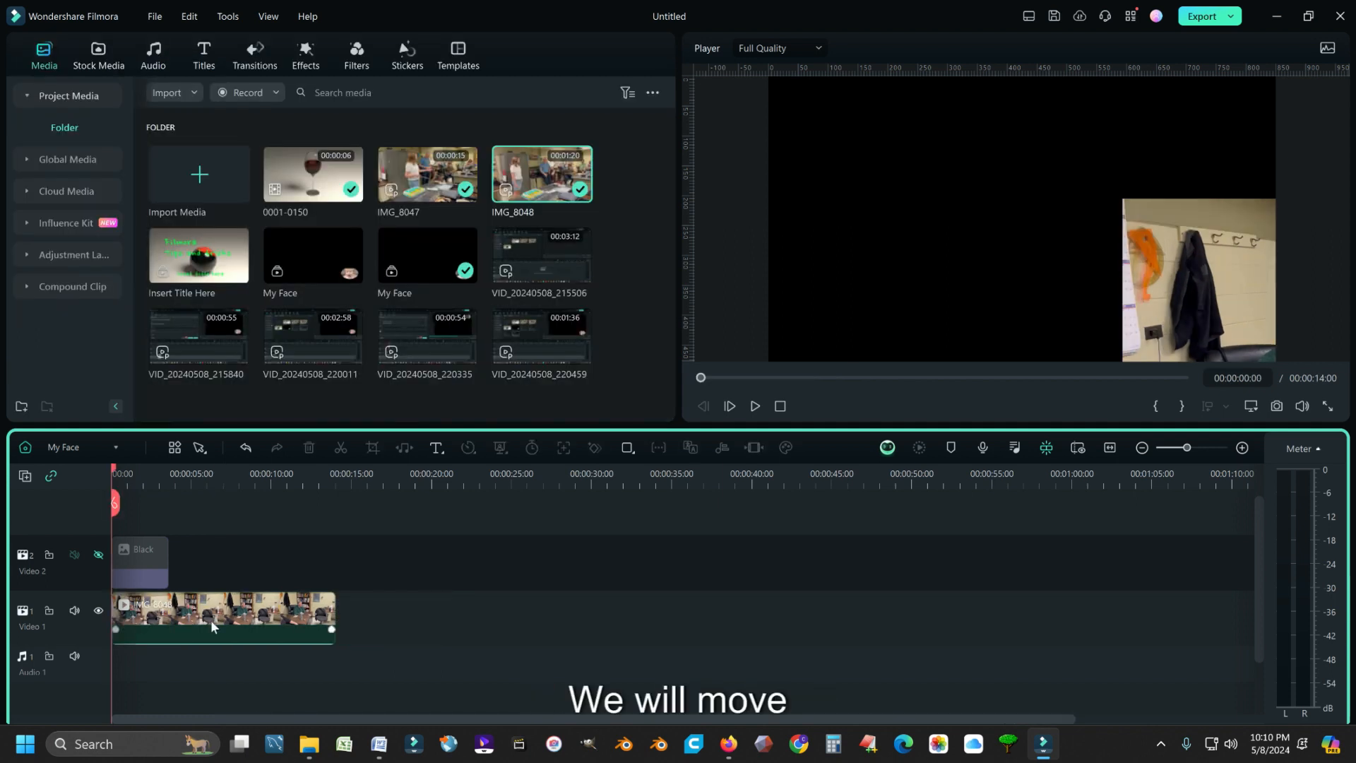
# - Show the Video 2 mask track again and position IMG_8048 at X 424, Y -165 to frame the face in the oval
pyautogui.click(210, 621)
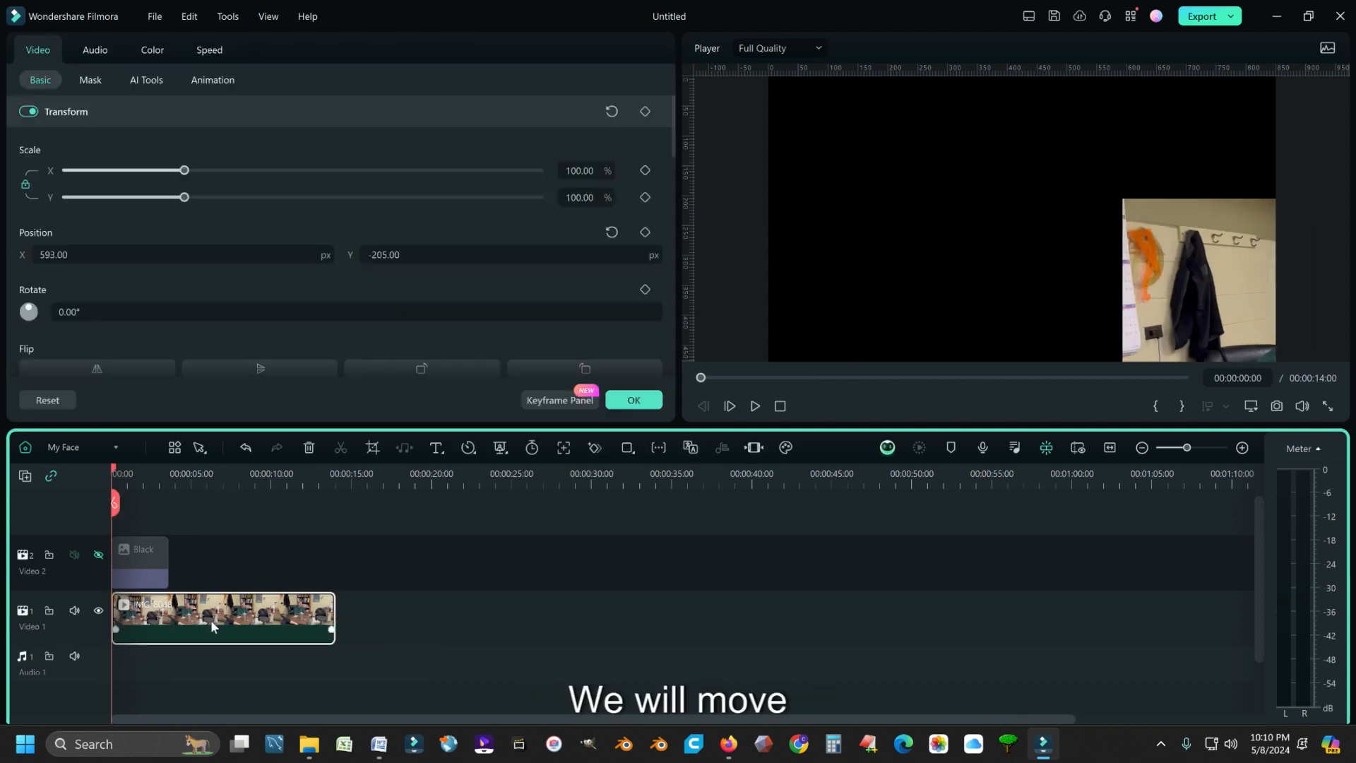
pyautogui.click(98, 557)
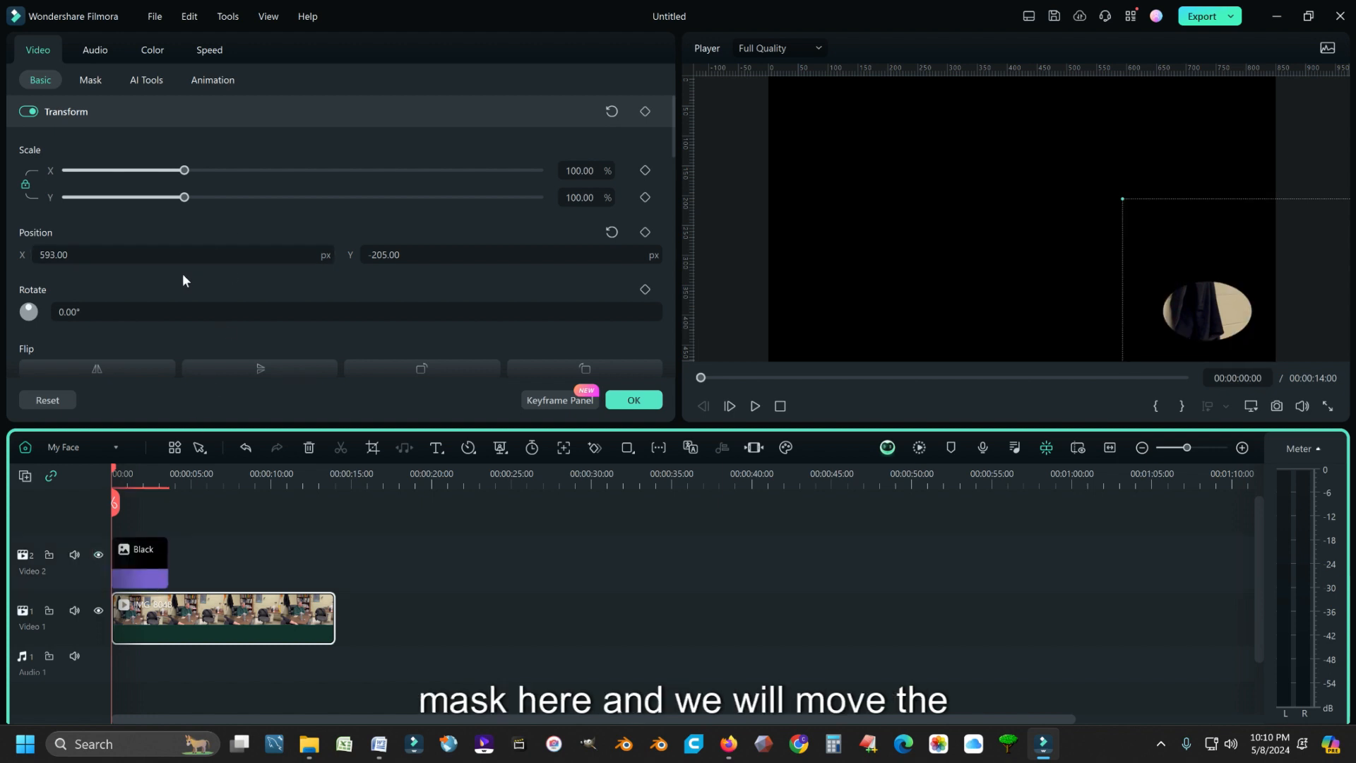
pyautogui.moveTo(152, 258); pyautogui.dragTo(93, 258)
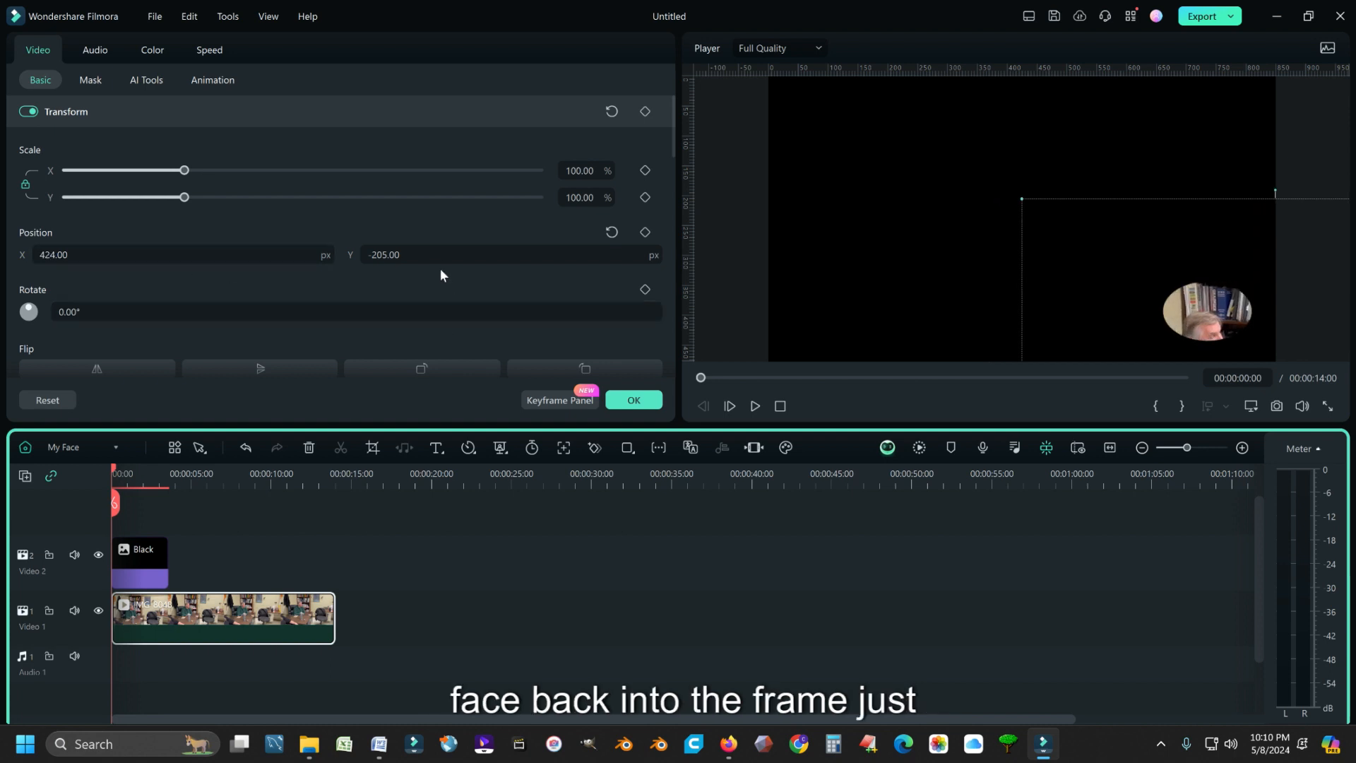
pyautogui.moveTo(420, 255)
pyautogui.mouseDown()
pyautogui.moveTo(448, 255)
pyautogui.moveTo(416, 255)
pyautogui.mouseUp()
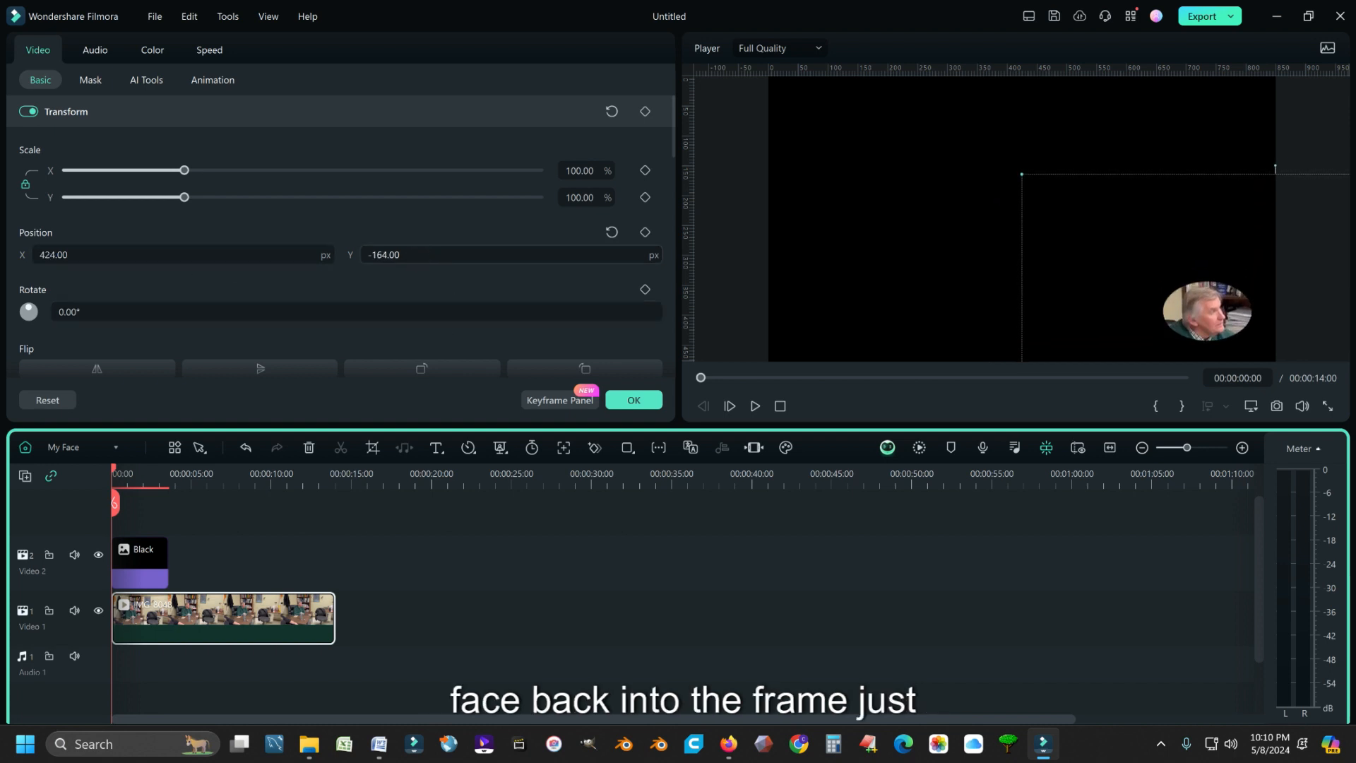
# - Play a short preview of the framing and trim the end of IMG_8048 to the end of the Black clip
pyautogui.click(756, 406)
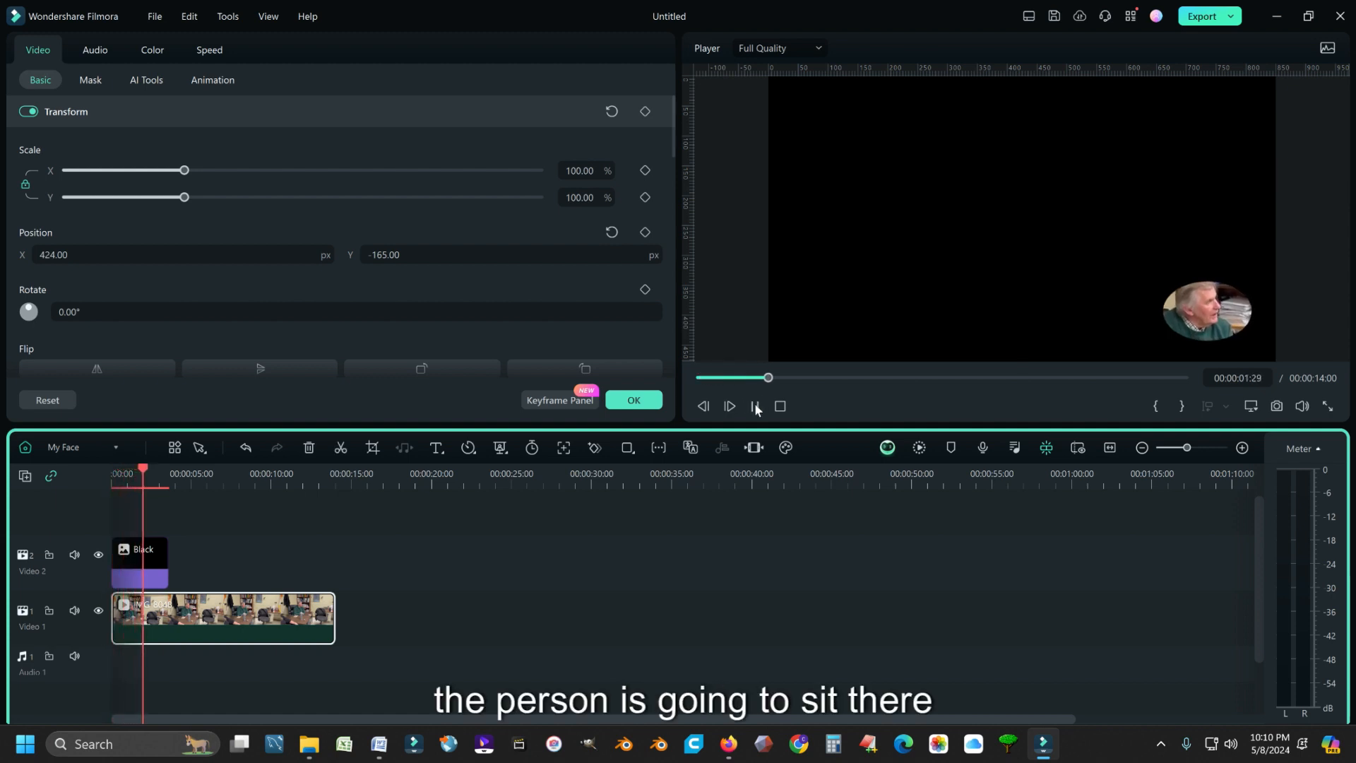
pyautogui.click(755, 406)
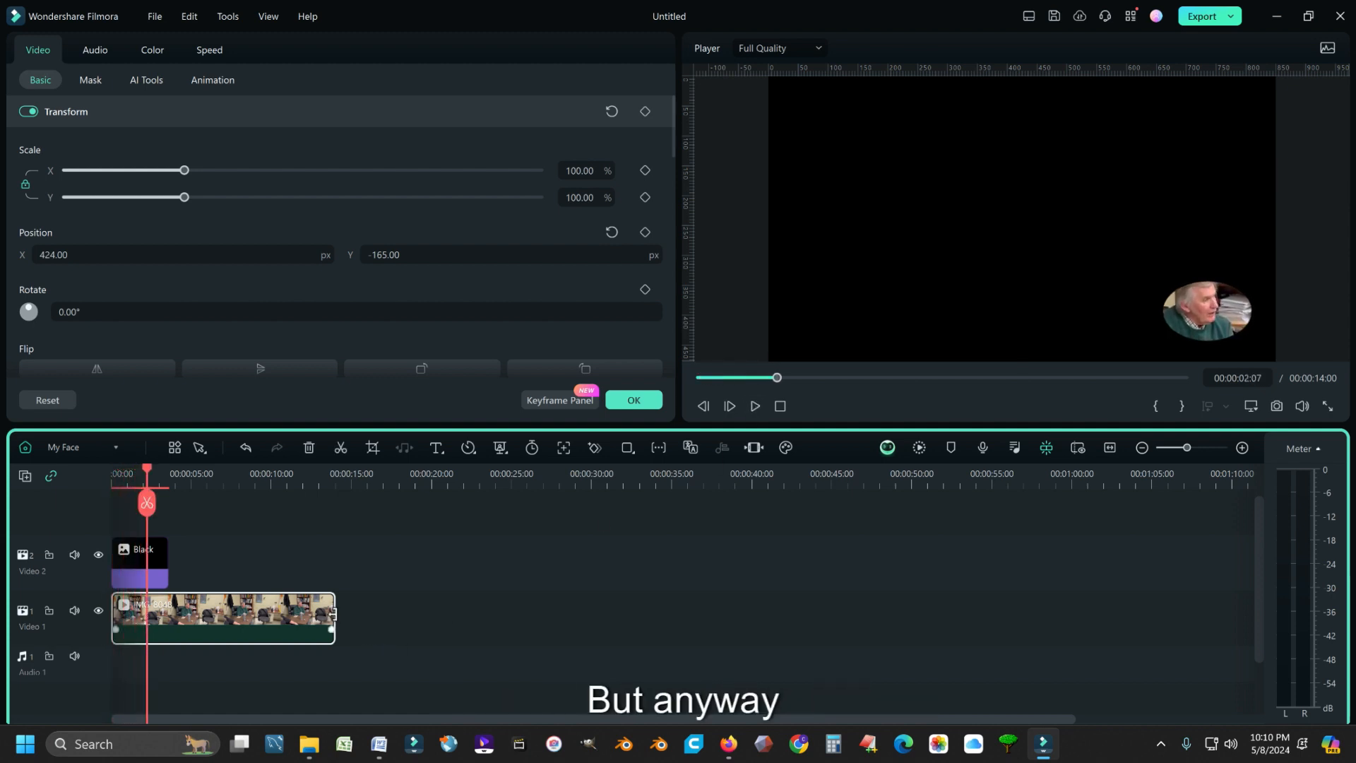
pyautogui.moveTo(334, 620); pyautogui.dragTo(168, 620)
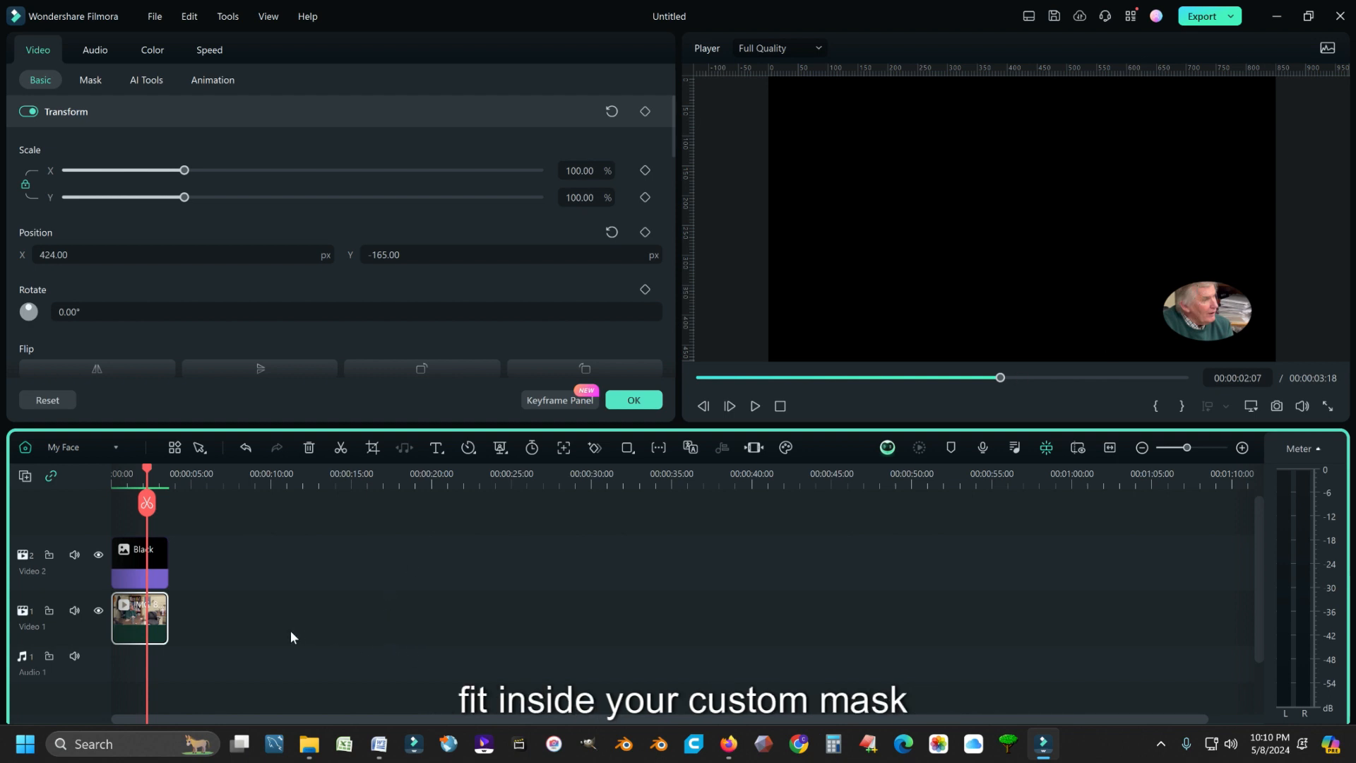
# - Return to the Main Timeline and play the project with the replaced face video
pyautogui.click(87, 447)
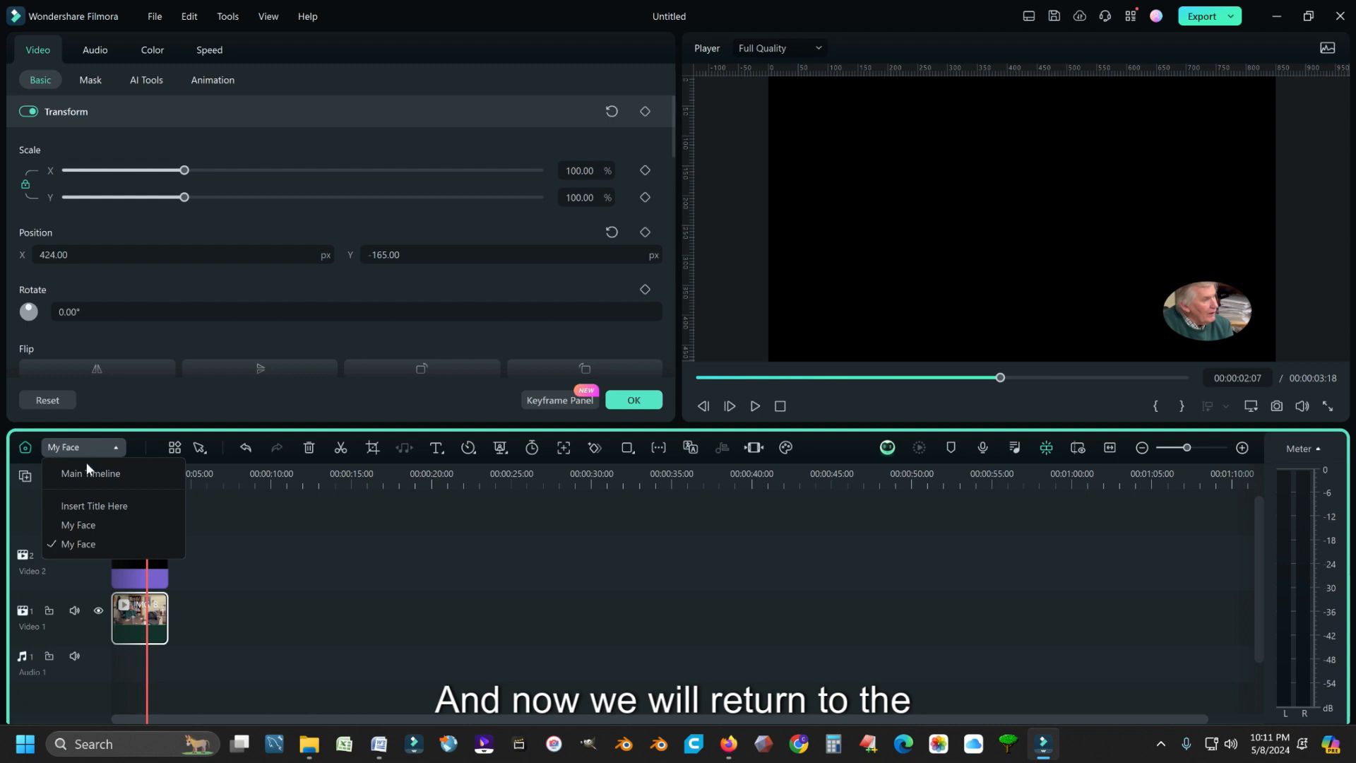
pyautogui.click(86, 472)
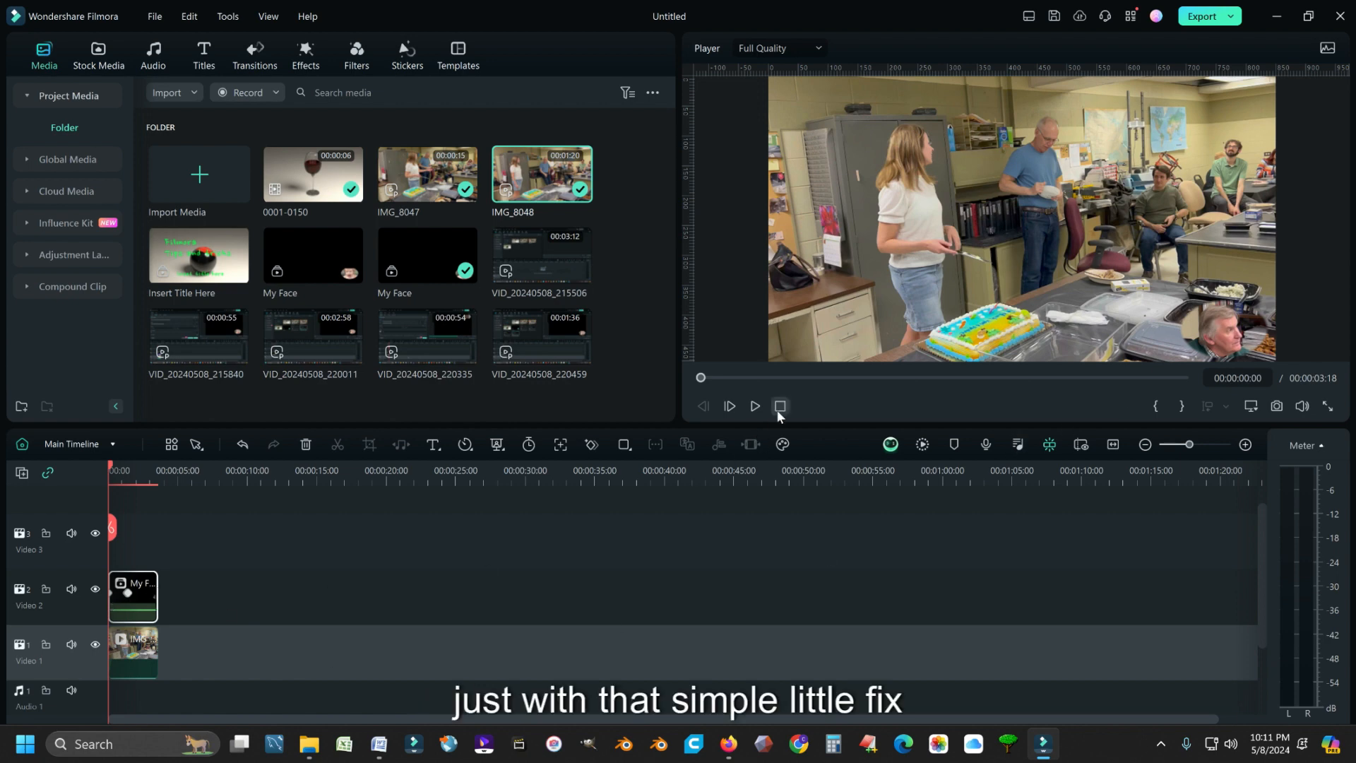
pyautogui.click(754, 406)
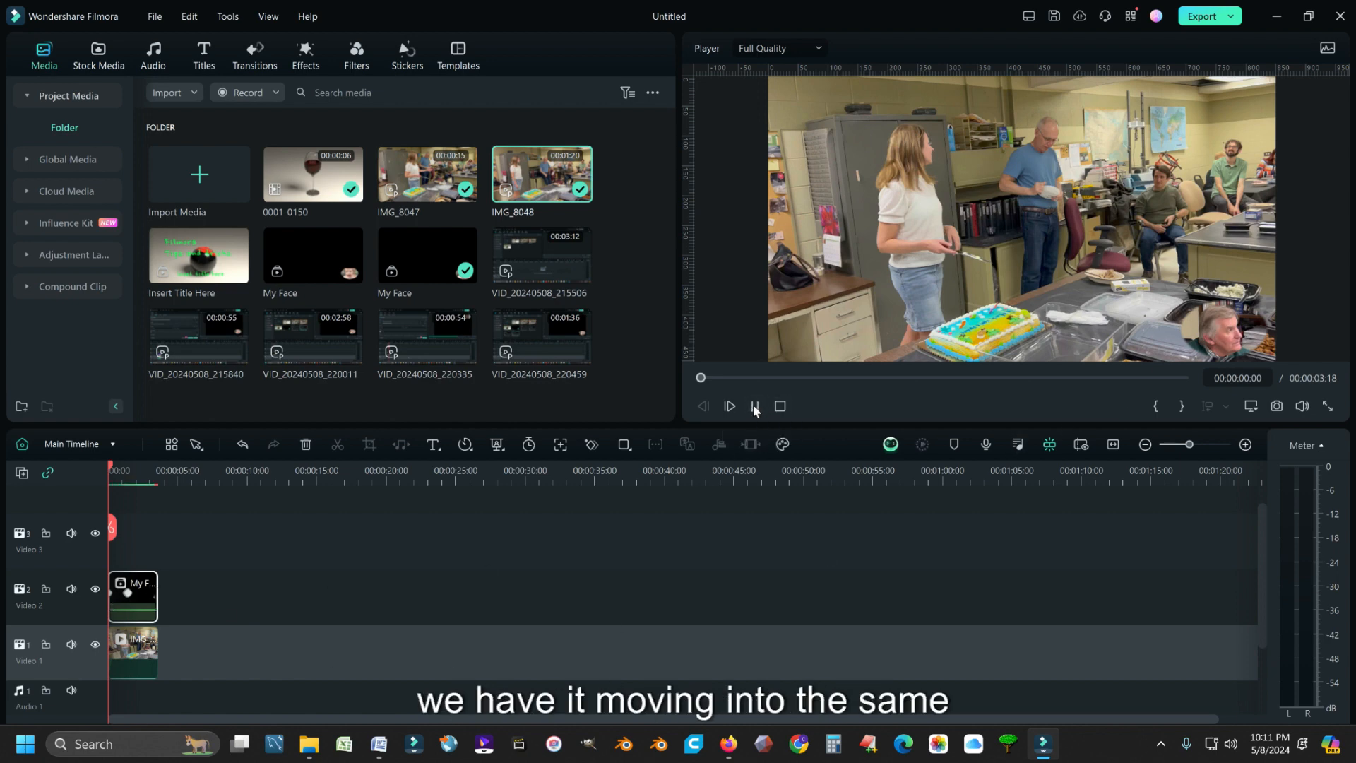